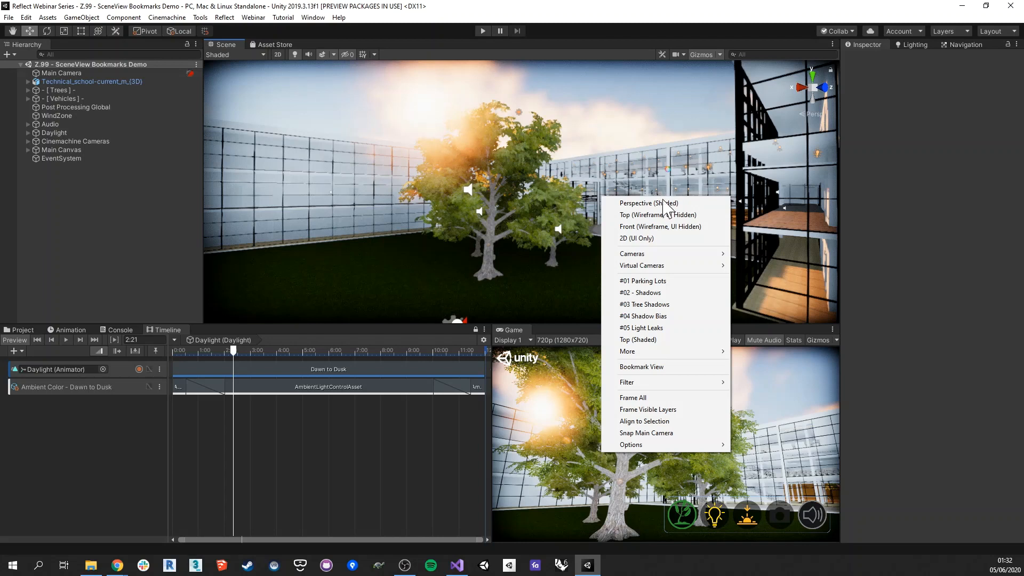
# - Recall the bookmarked scene views #01 Parking Lots, #02 - Shadows and #04 Shadow Bias in turn
pyautogui.click(629, 280)
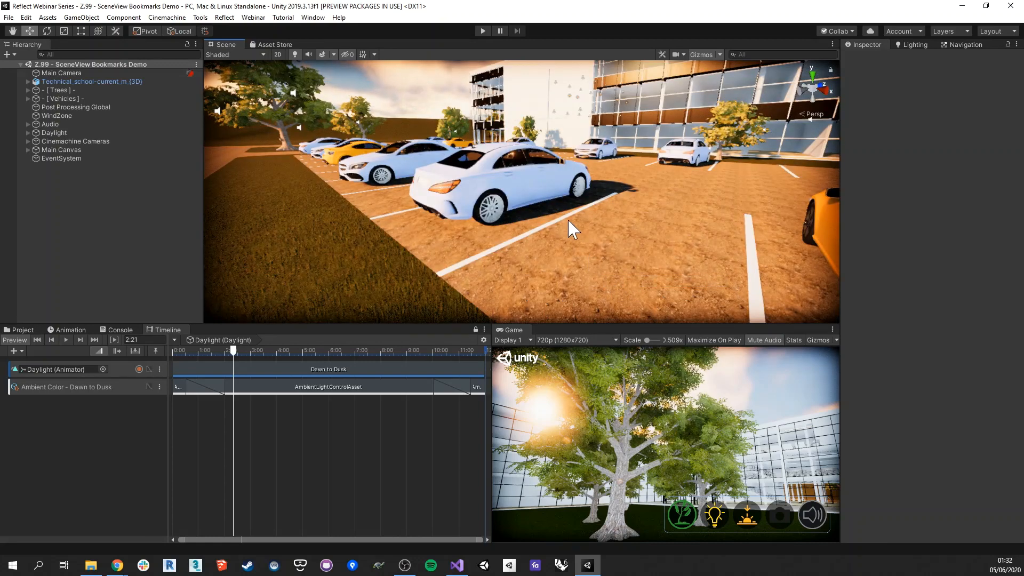
pyautogui.rightClick(569, 220)
pyautogui.click(638, 317)
pyautogui.rightClick(555, 201)
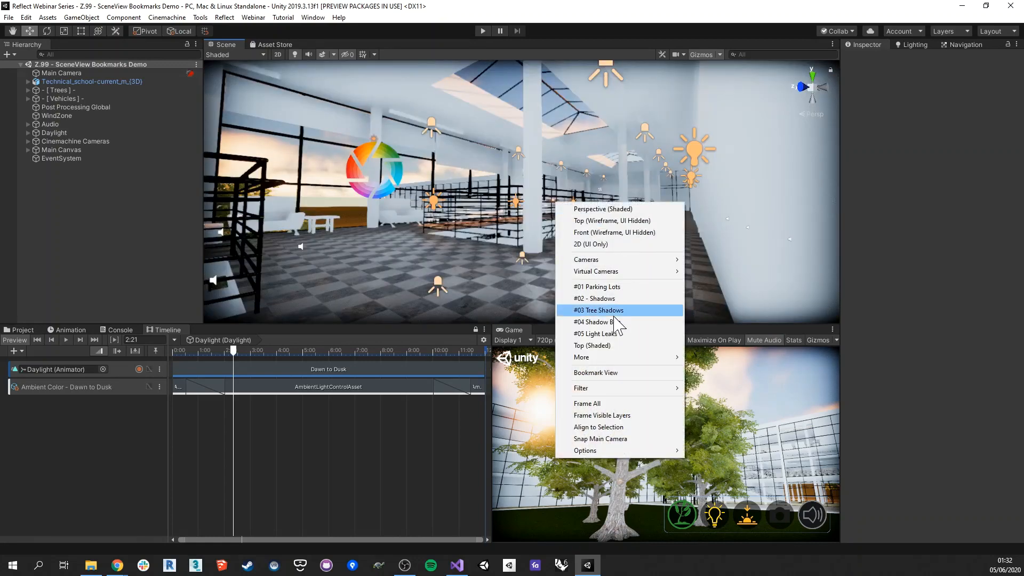
pyautogui.click(612, 322)
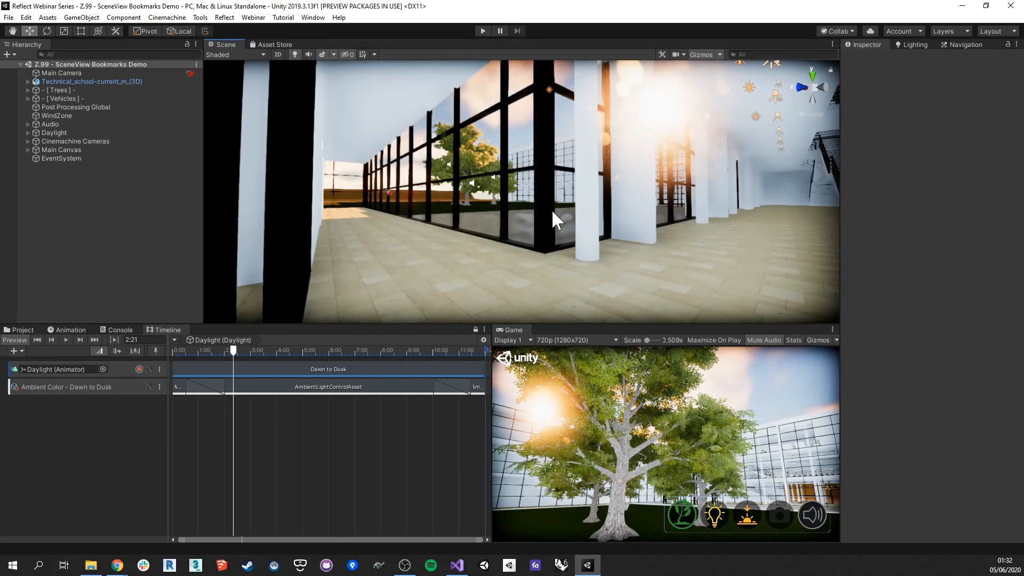
# - Recall the #03 Tree Shadows bookmarked view of the courtyard, followed by #04 Shadow Bias
pyautogui.keyDown('alt'); pyautogui.moveTo(604, 212); pyautogui.dragTo(588, 199); pyautogui.keyUp('alt')
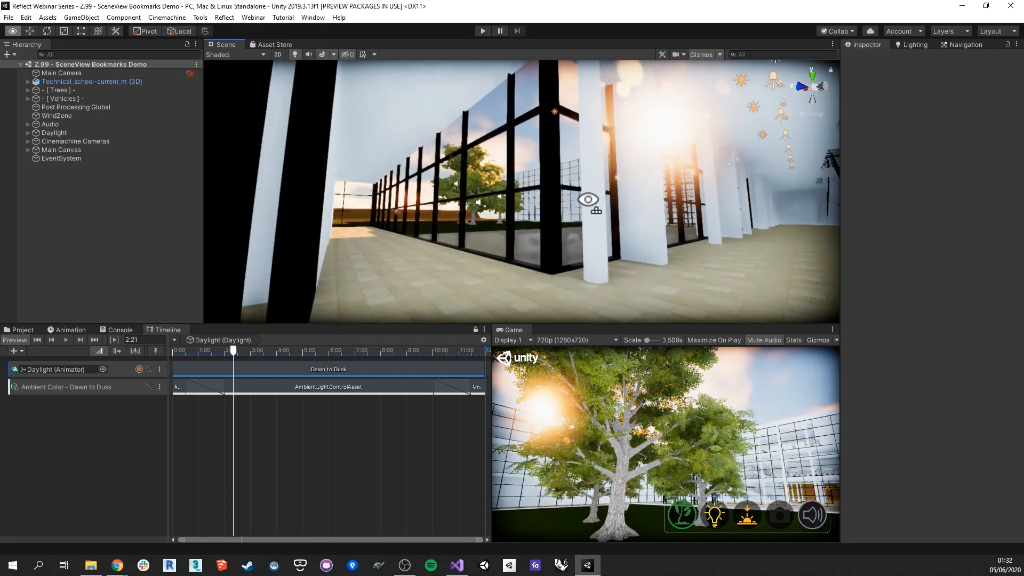
pyautogui.press('w')
pyautogui.moveTo(588, 199); pyautogui.dragTo(554, 219, button='right')
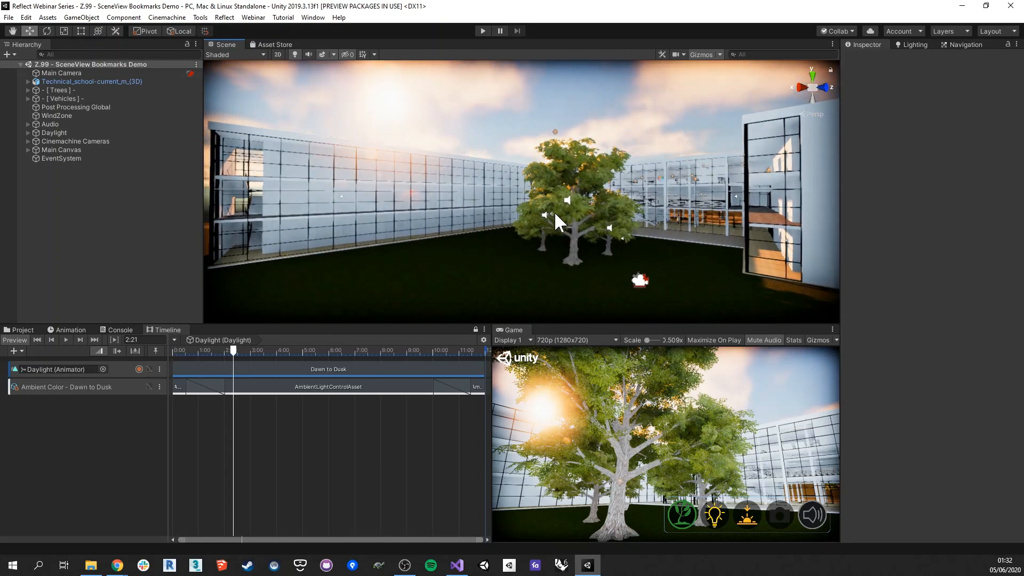
pyautogui.rightClick(555, 213)
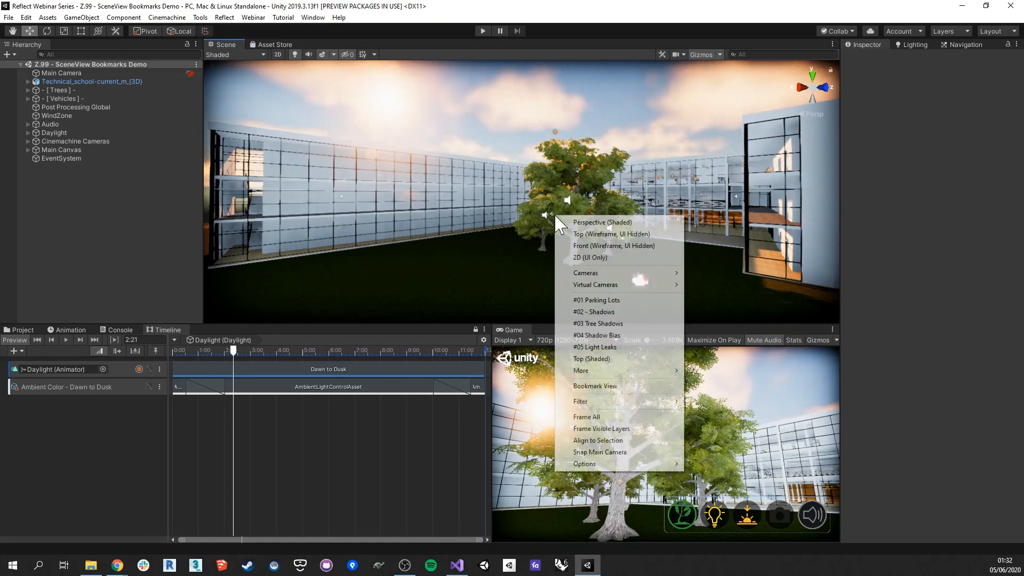
pyautogui.click(612, 326)
pyautogui.rightClick(497, 222)
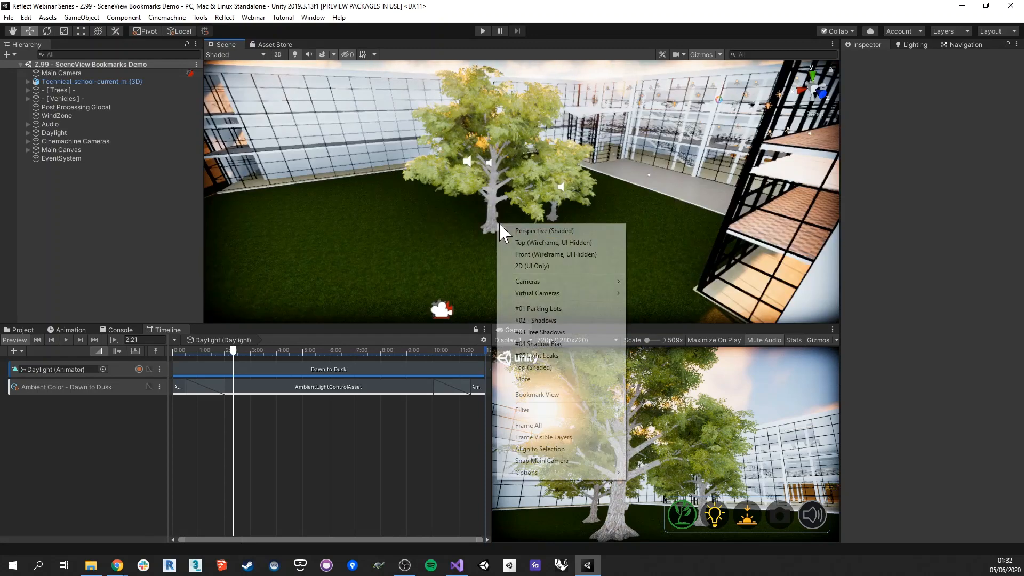
pyautogui.click(556, 344)
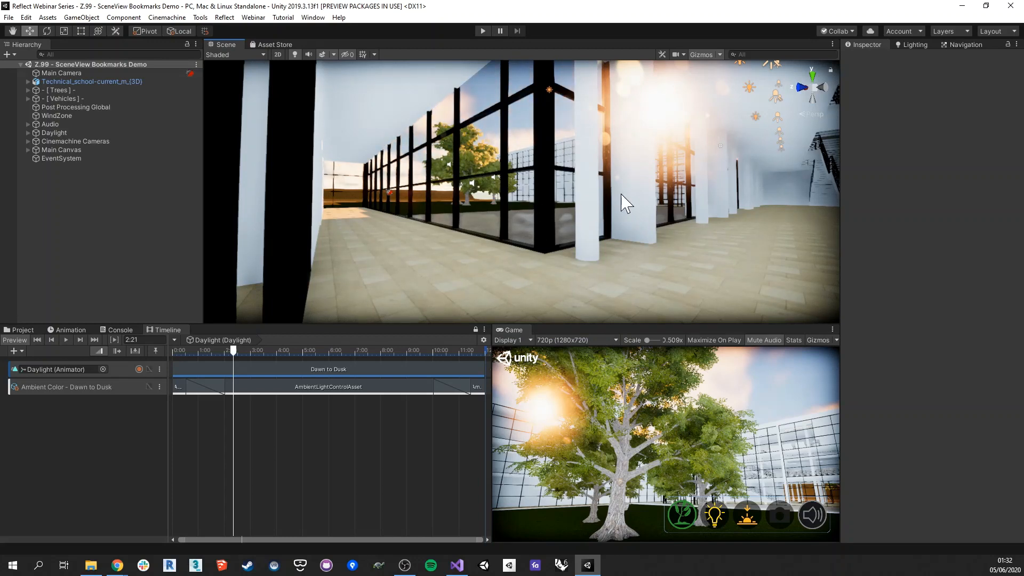
# - Return to the #01 Parking Lots view and examine the building's facade and courtyard from there
pyautogui.rightClick(574, 214)
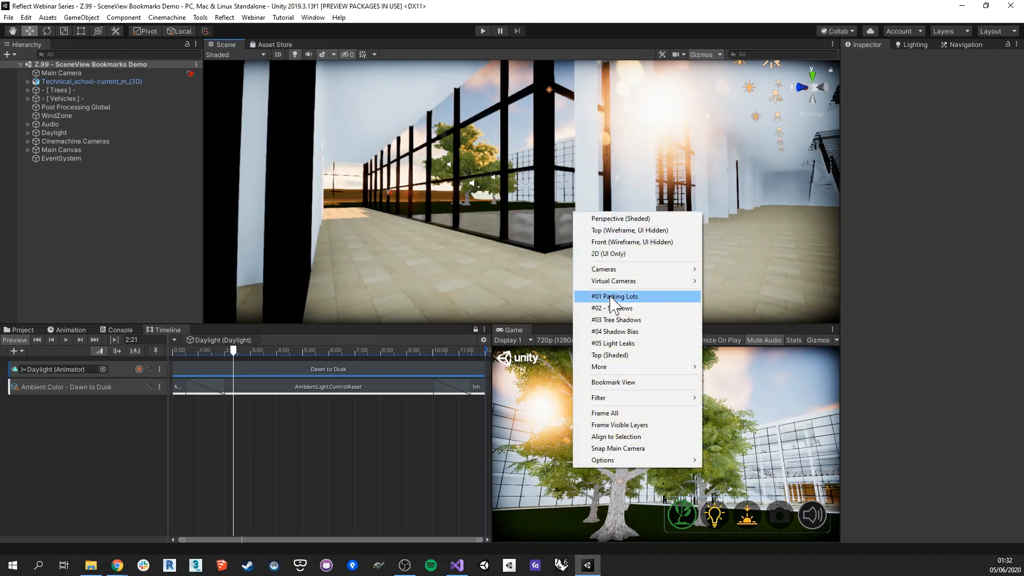
pyautogui.click(611, 296)
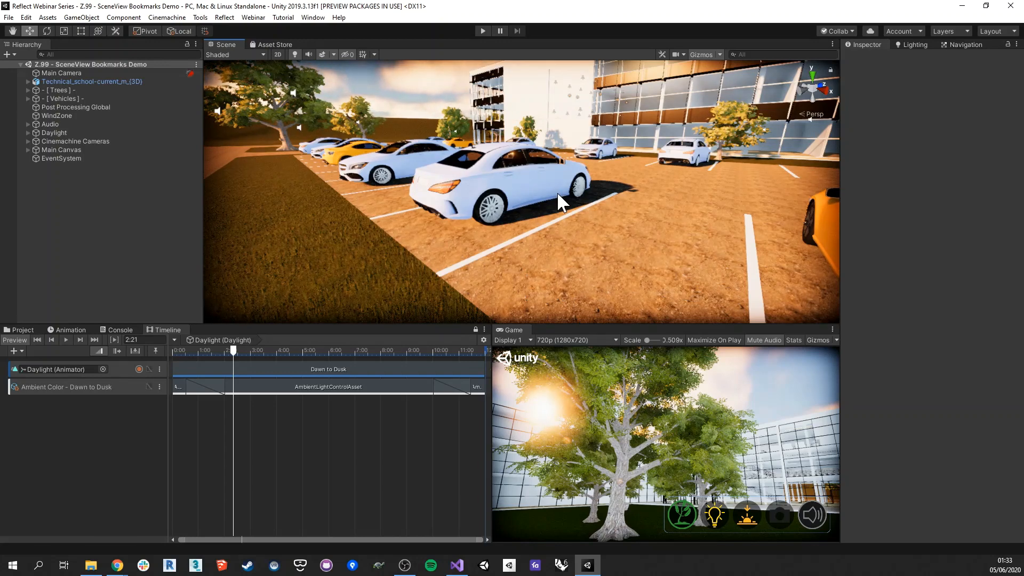
pyautogui.moveTo(557, 194)
pyautogui.mouseDown(button='right')
pyautogui.moveTo(587, 169)
pyautogui.moveTo(664, 165)
pyautogui.moveTo(528, 167)
pyautogui.moveTo(526, 178)
pyautogui.moveTo(645, 189)
pyautogui.moveTo(544, 183)
pyautogui.mouseUp(button='right')
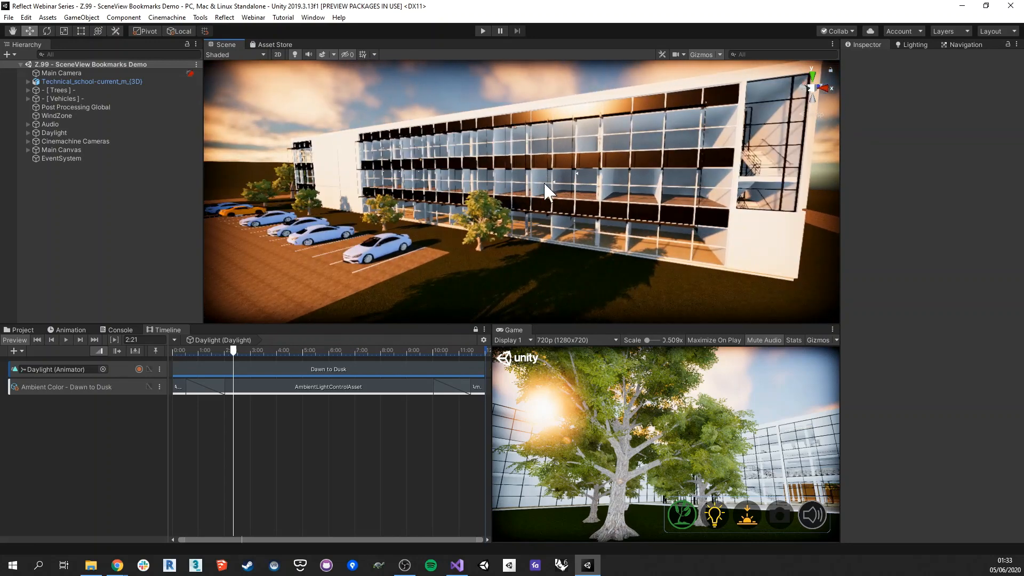
pyautogui.moveTo(545, 184); pyautogui.dragTo(489, 149, button='right')
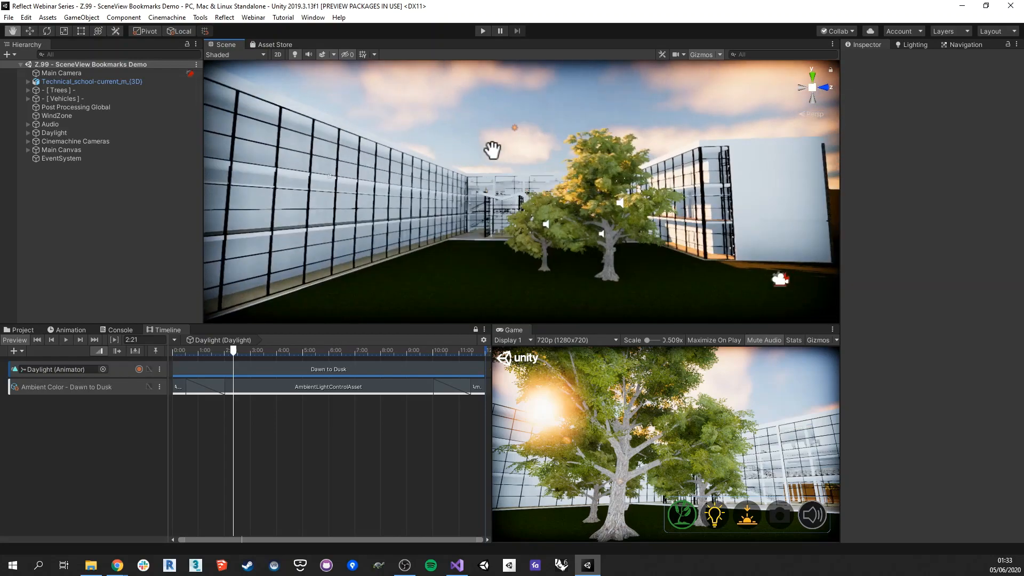
pyautogui.moveTo(591, 123); pyautogui.dragTo(537, 217, button='right')
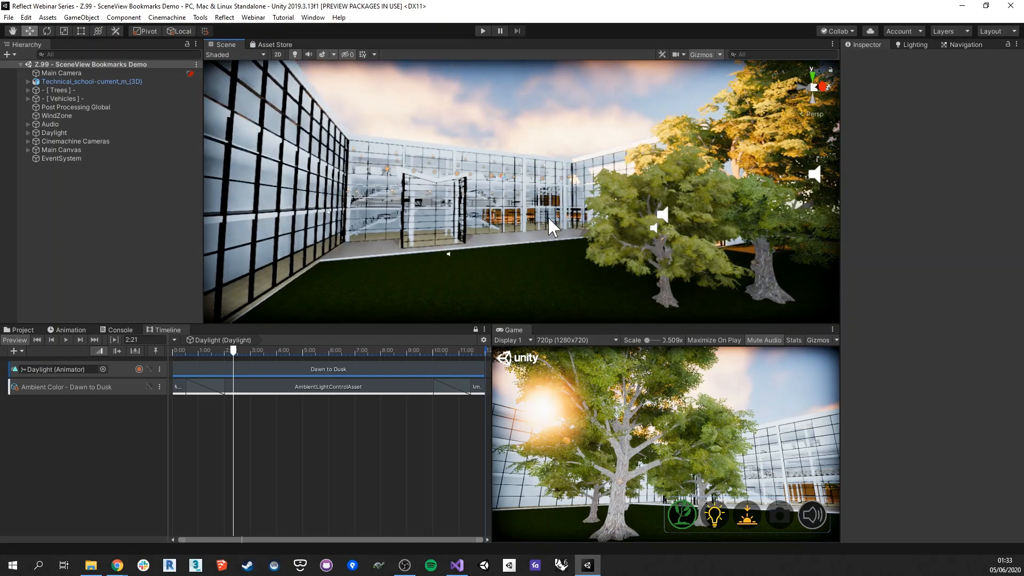
# - Go back to the #01 Parking Lots bookmark and from there to #02 - Shadows
pyautogui.rightClick(548, 216)
pyautogui.click(596, 303)
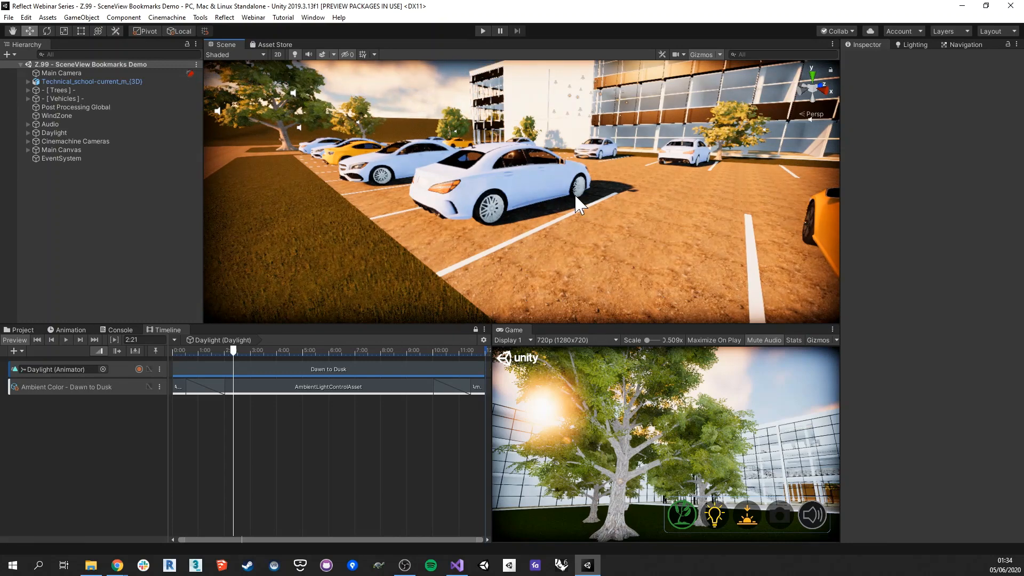
pyautogui.rightClick(539, 174)
pyautogui.click(582, 266)
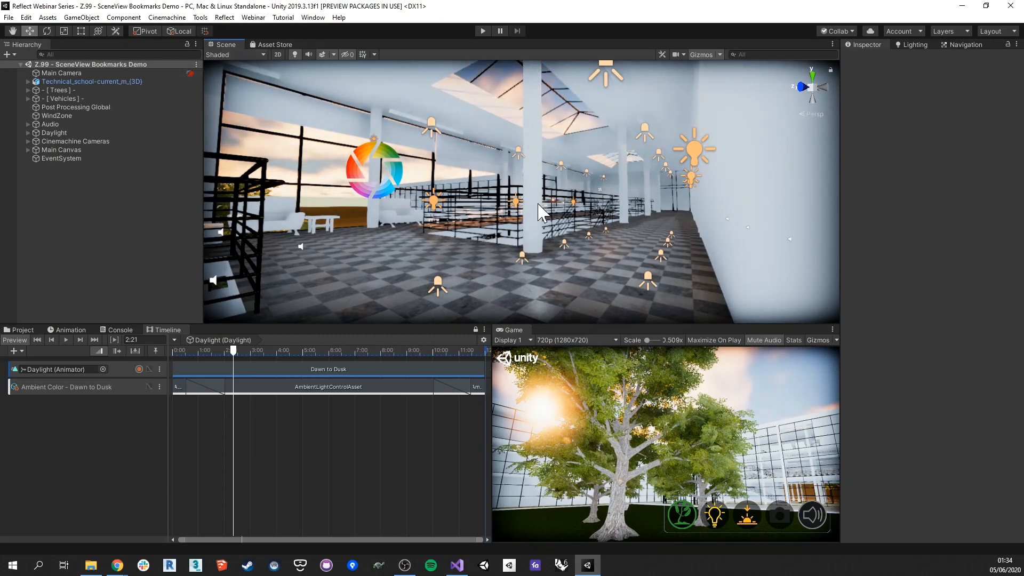
pyautogui.rightClick(515, 204)
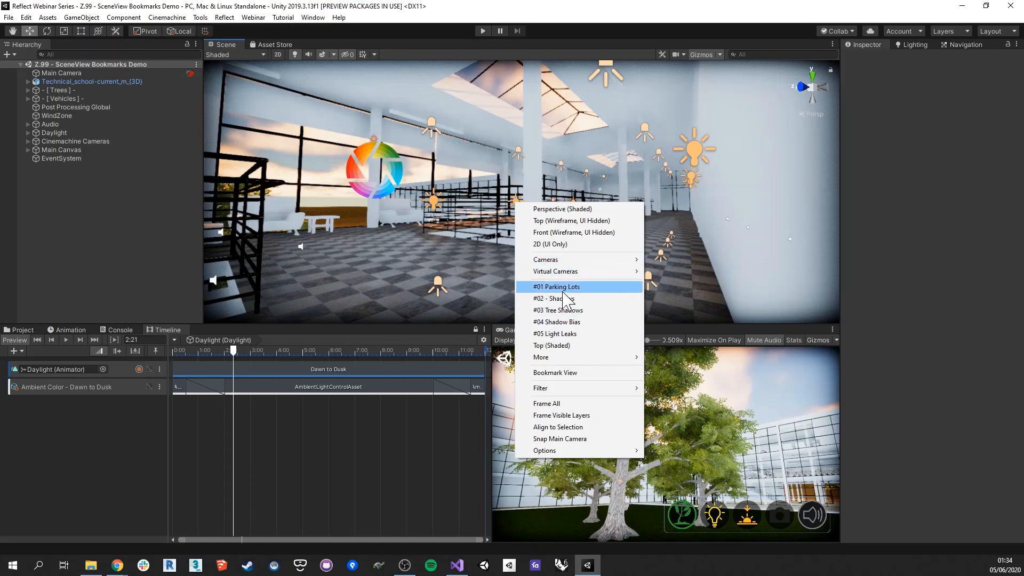
pyautogui.click(481, 177)
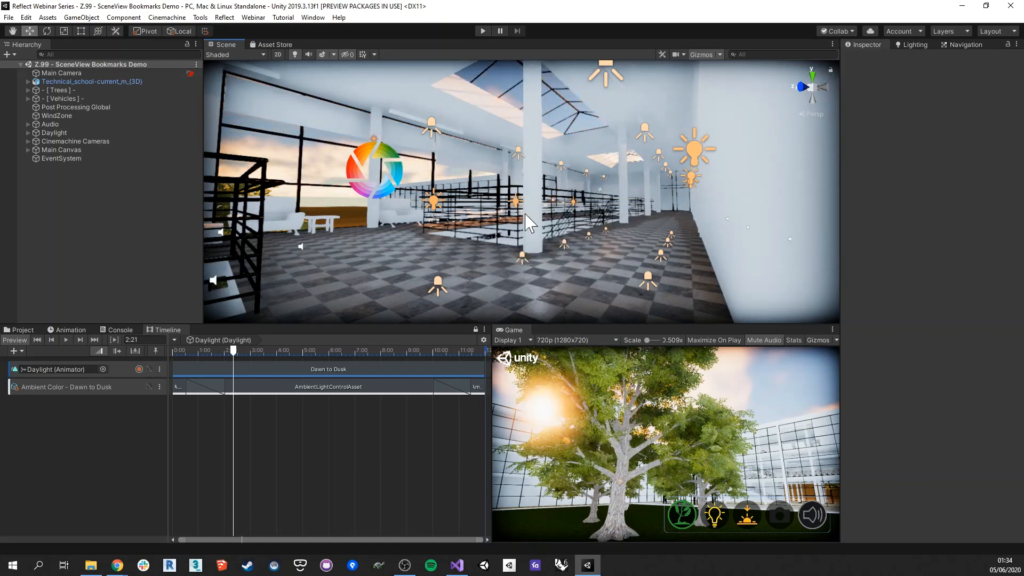
pyautogui.rightClick(524, 172)
pyautogui.click(490, 179)
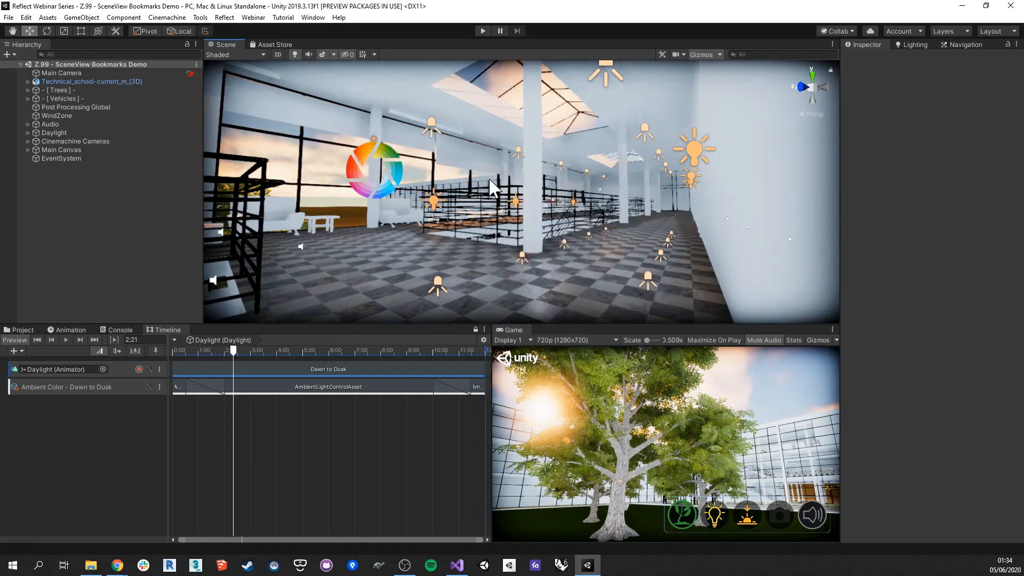
# - Starting from the #01 Parking Lots bookmark, frame the interior staircase and bookmark that view as Demo/Stairs
pyautogui.rightClick(538, 173)
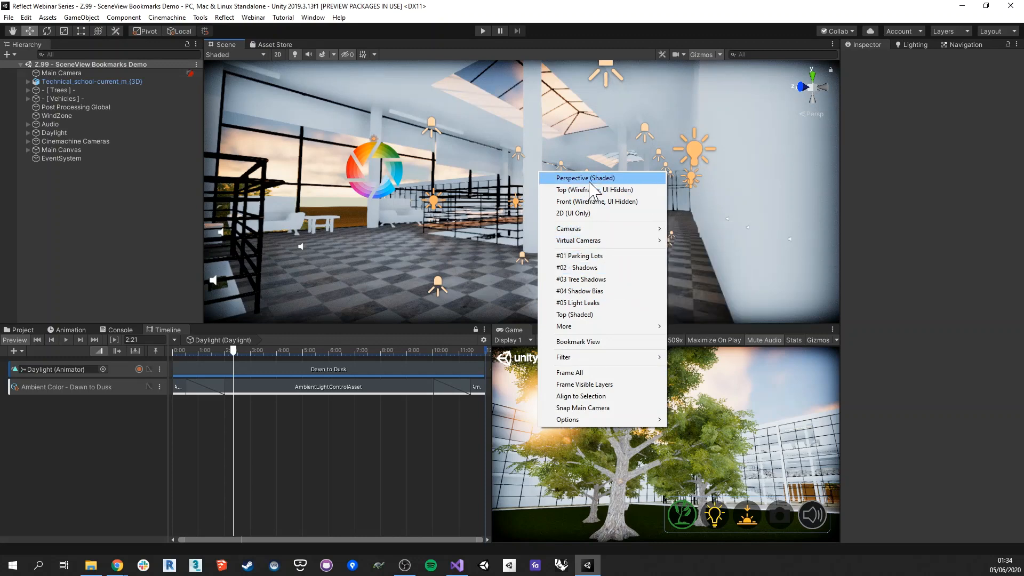
pyautogui.click(592, 255)
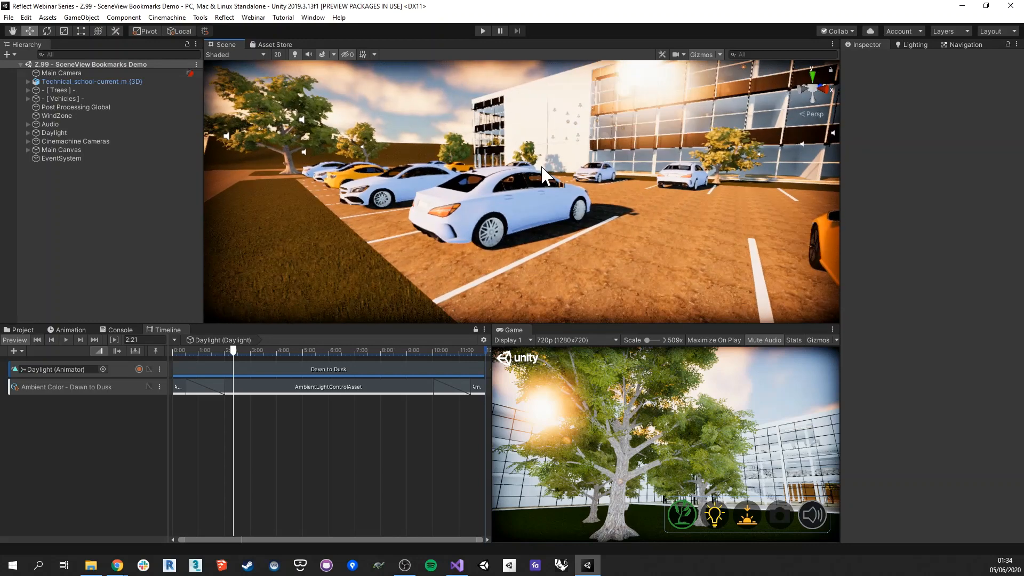
pyautogui.moveTo(554, 223); pyautogui.dragTo(691, 201, button='right')
pyautogui.rightClick(596, 210)
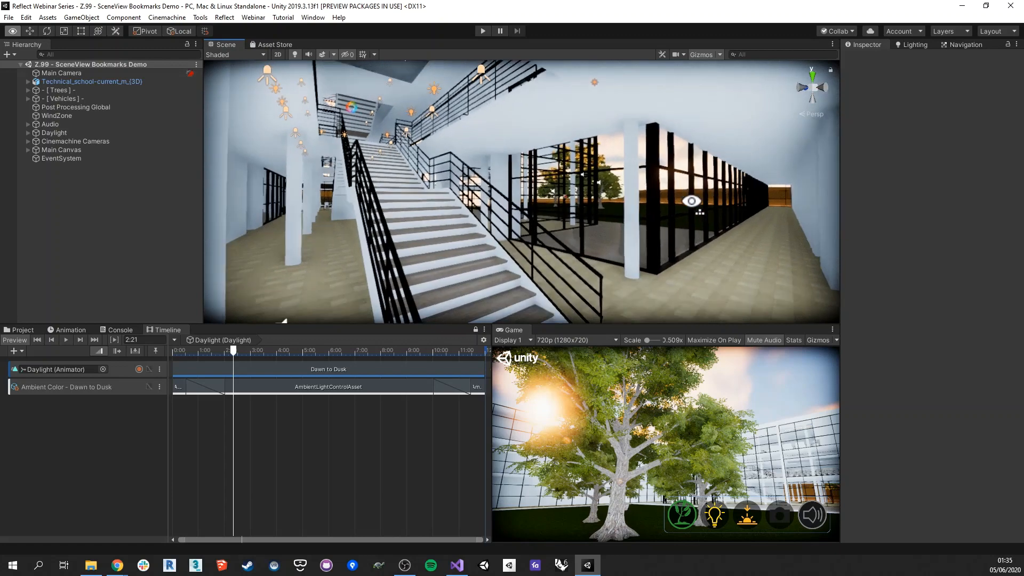
pyautogui.rightClick(544, 216)
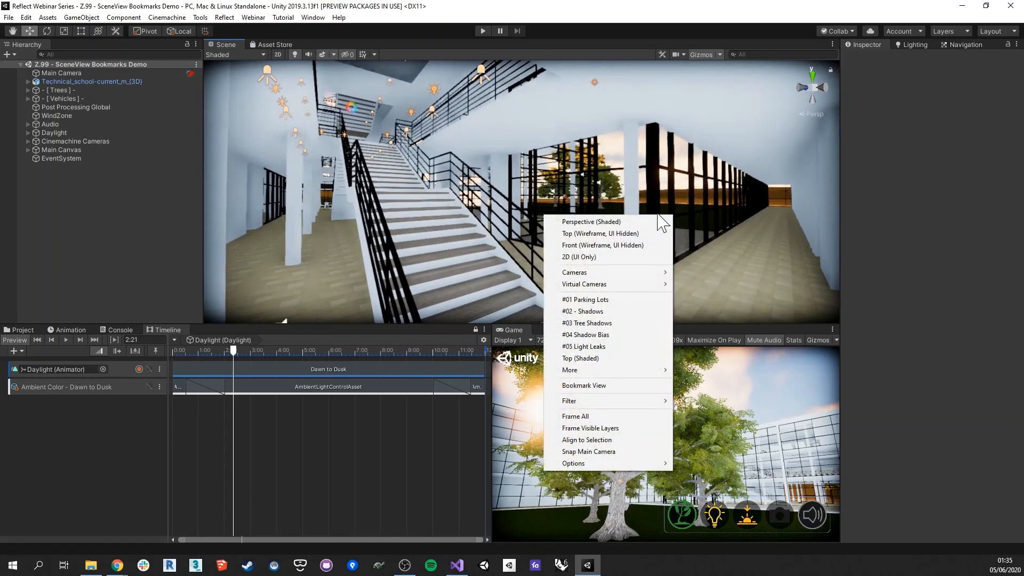
pyautogui.click(619, 386)
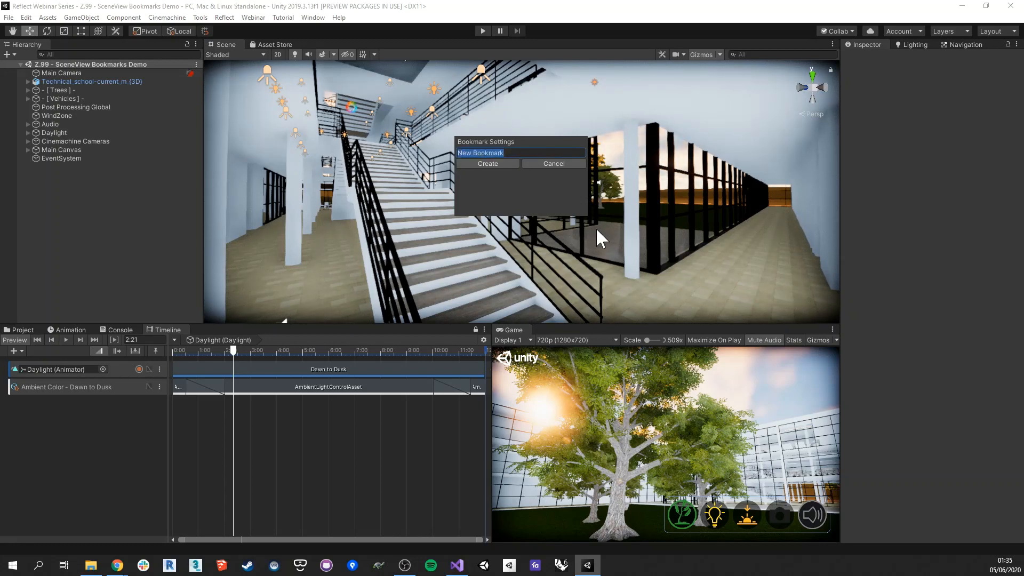
pyautogui.write('Demo')
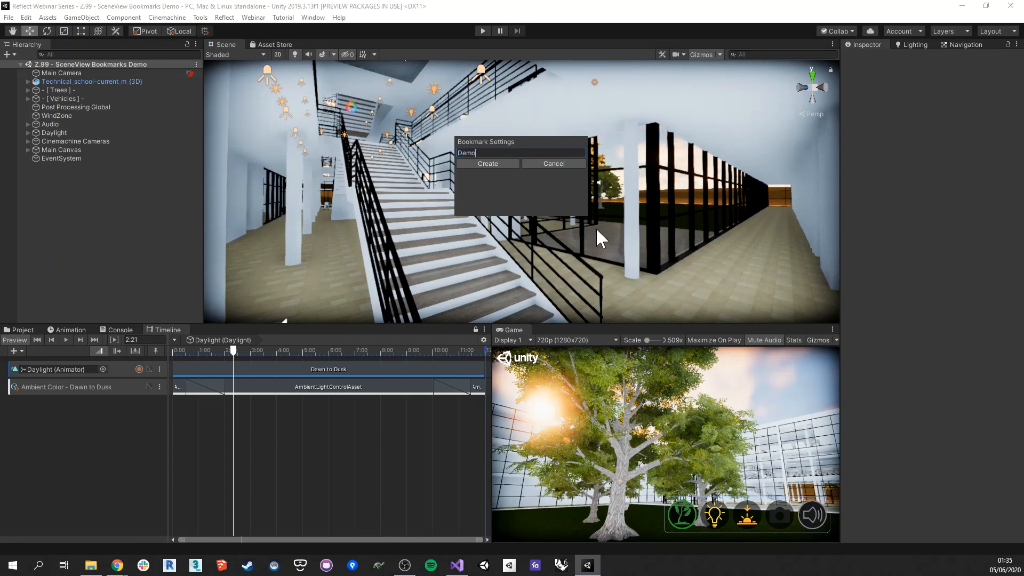
pyautogui.write('/St')
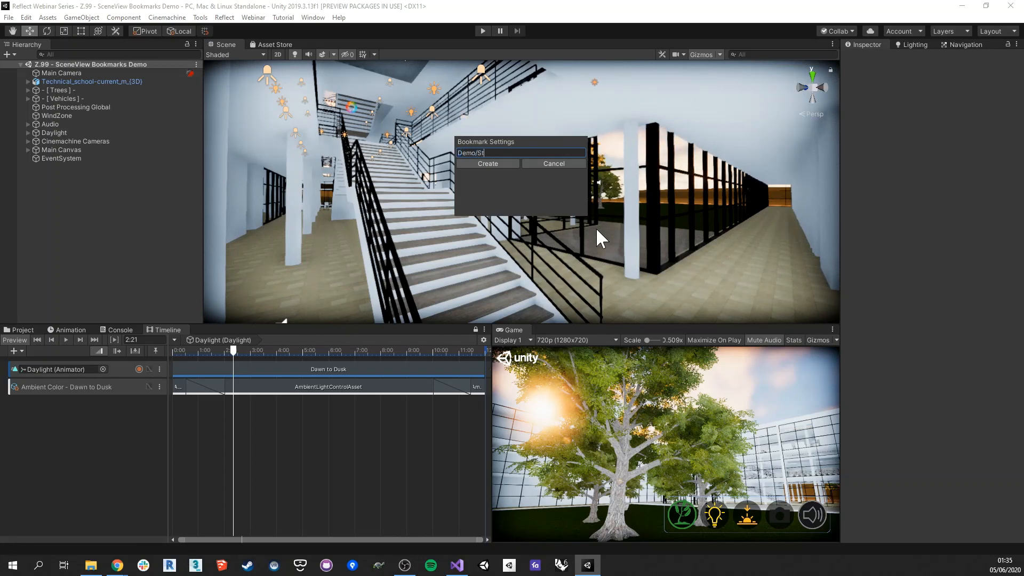
pyautogui.write('airs')
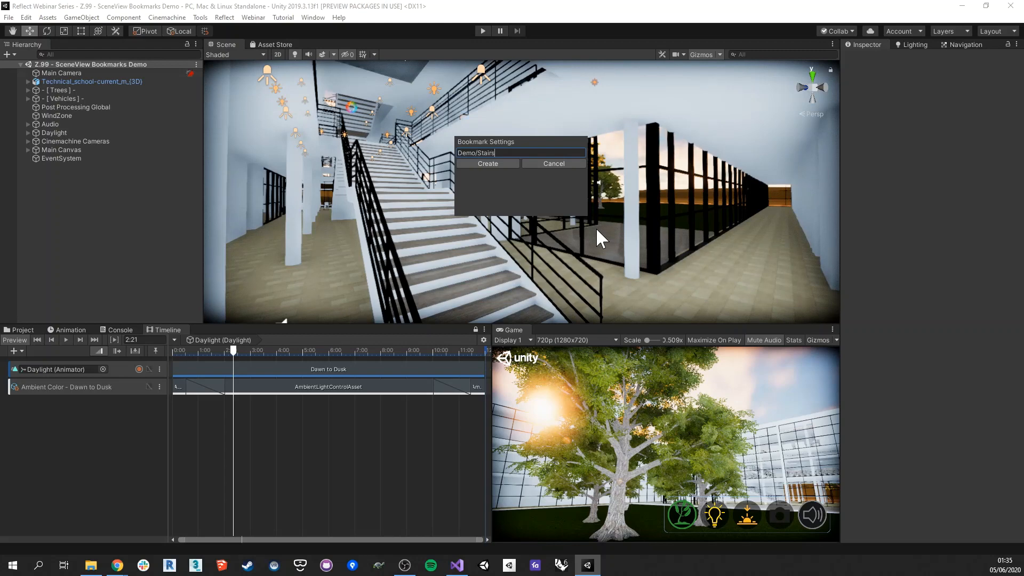
pyautogui.click(488, 163)
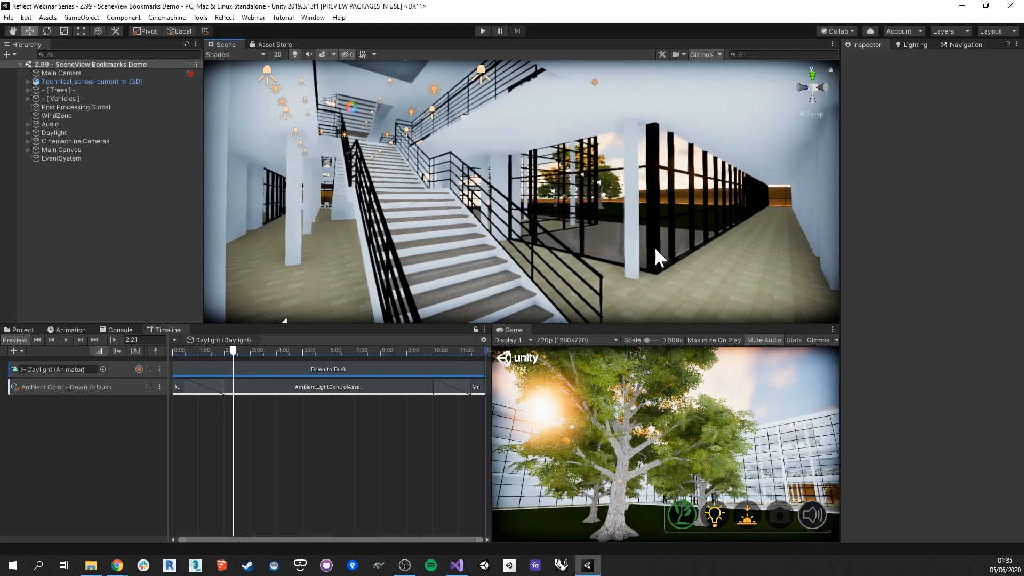
# - Test the Stairs bookmark in the Demo group by alternating between it and #01 Parking Lots
pyautogui.rightClick(541, 212)
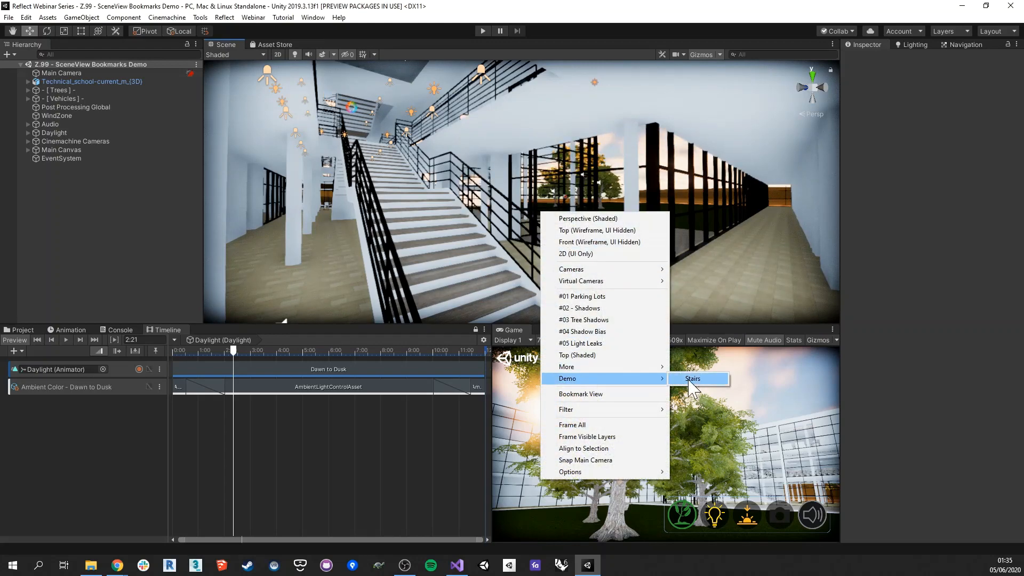
pyautogui.click(688, 379)
pyautogui.rightClick(549, 215)
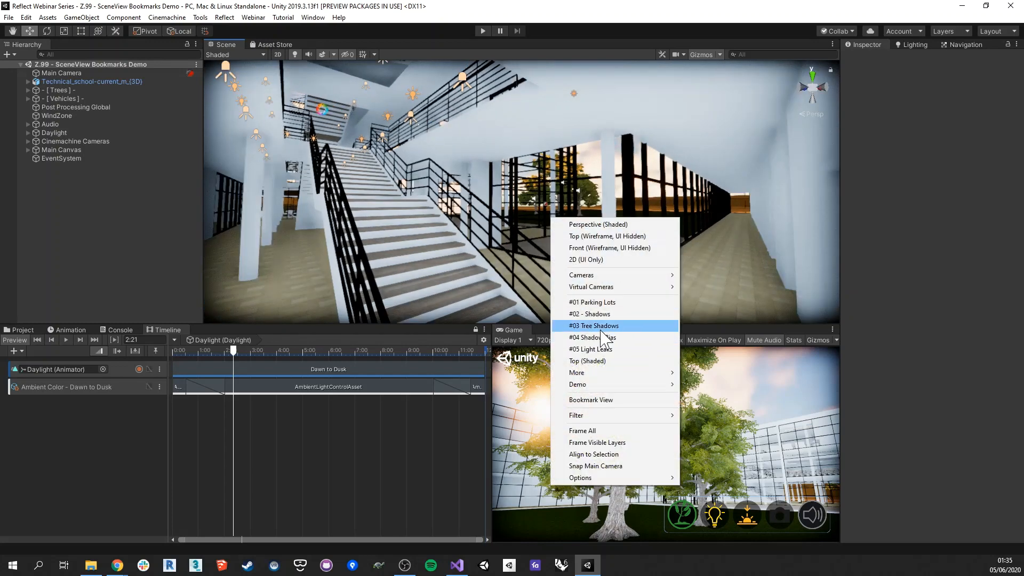
pyautogui.click(589, 301)
pyautogui.rightClick(508, 202)
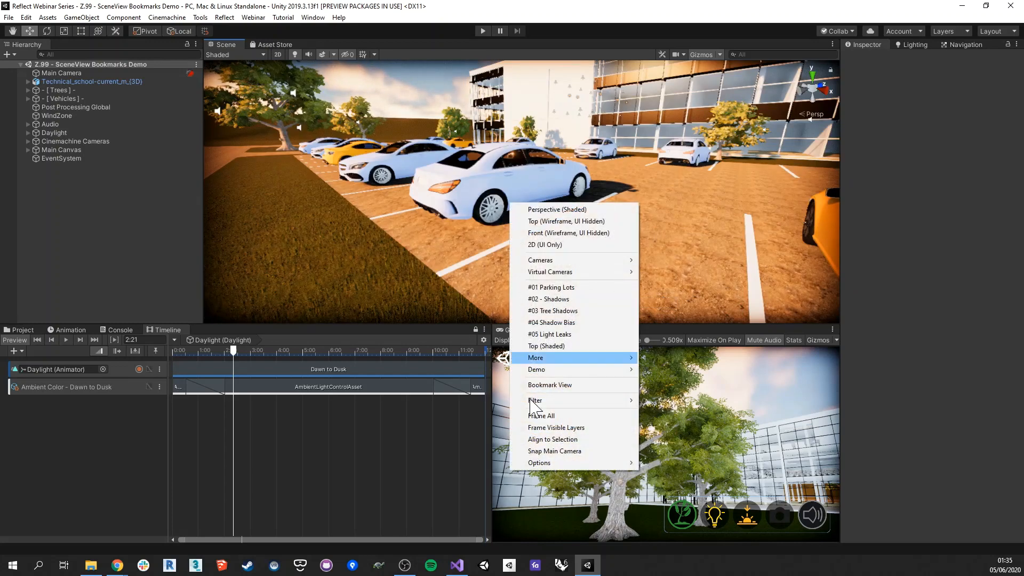
pyautogui.moveTo(567, 368)
pyautogui.click(653, 368)
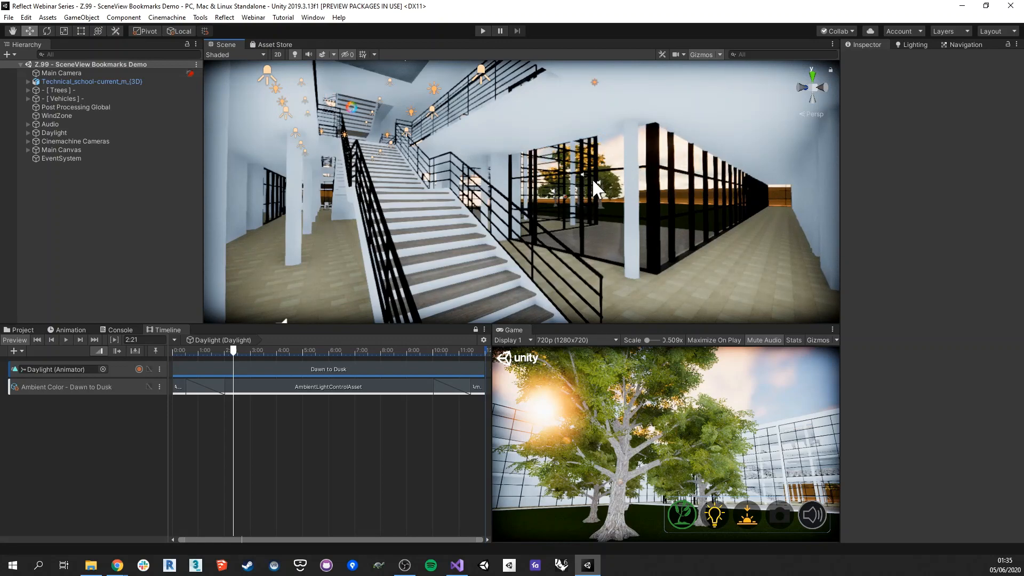
# - Switch the scene view to the Top (Wireframe, UI Hidden) preset and show more of the building plan around the staircase
pyautogui.rightClick(572, 173)
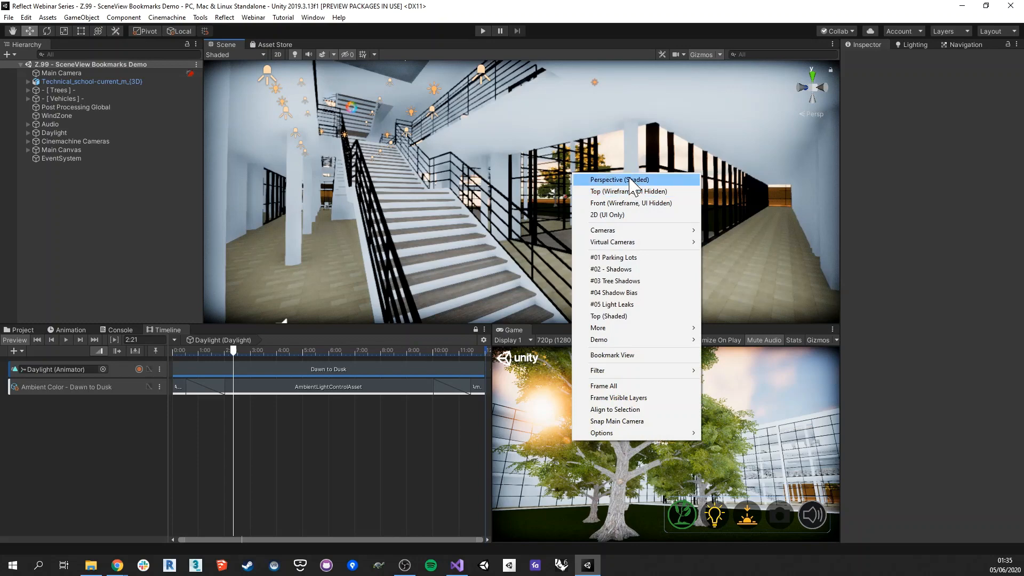
pyautogui.click(626, 193)
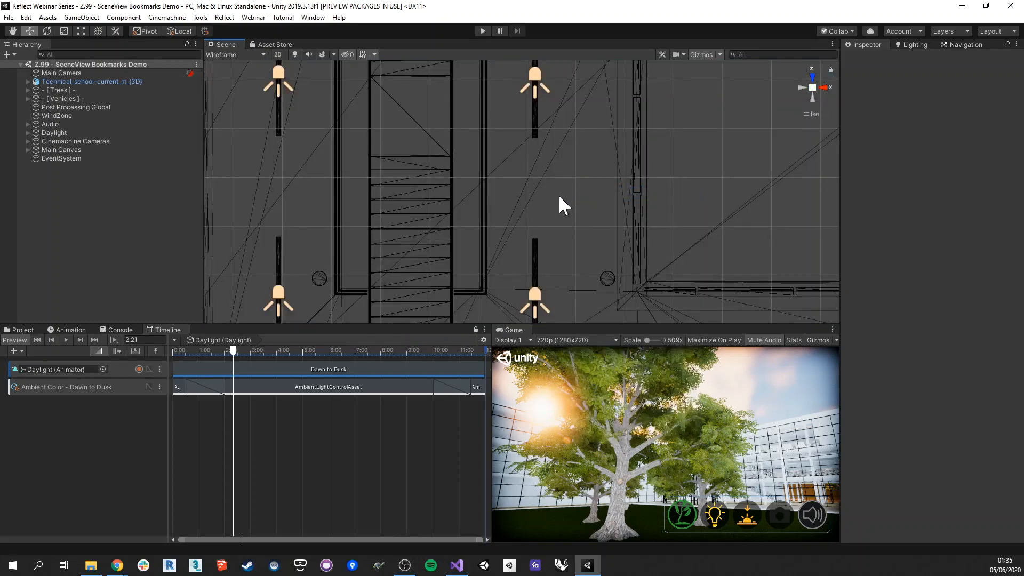
pyautogui.scroll(-4, 565, 200)
pyautogui.scroll(-6, 577, 204)
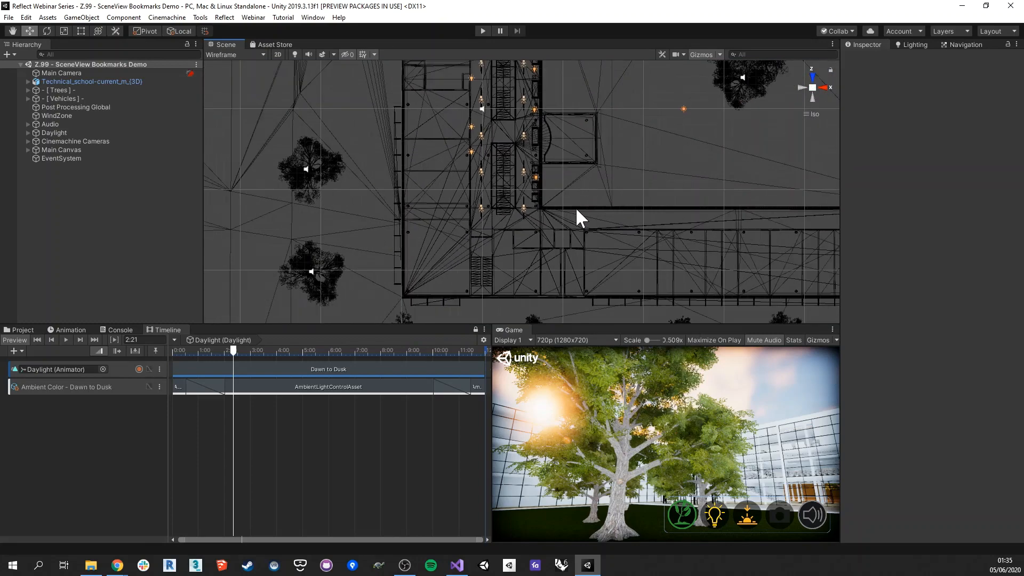
# - Switch the scene view to the Front (Wireframe, UI Hidden) preset and bring the building's elevation into view
pyautogui.rightClick(572, 177)
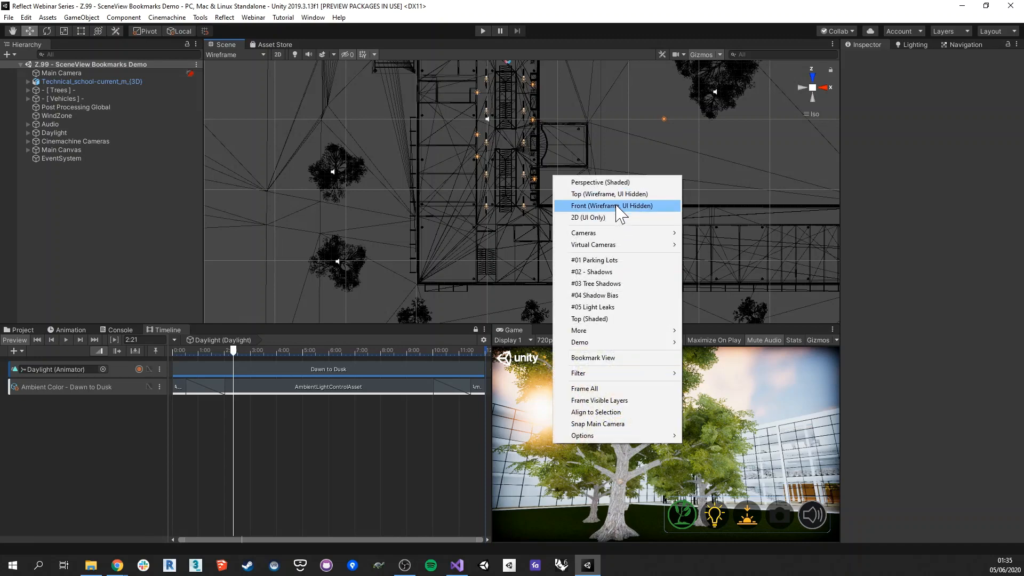
pyautogui.click(611, 205)
pyautogui.moveTo(496, 159); pyautogui.dragTo(559, 172, button='middle')
# - Switch the scene view to the 2D (UI Only) preset and frame the canvas with its logo and button row
pyautogui.rightClick(521, 188)
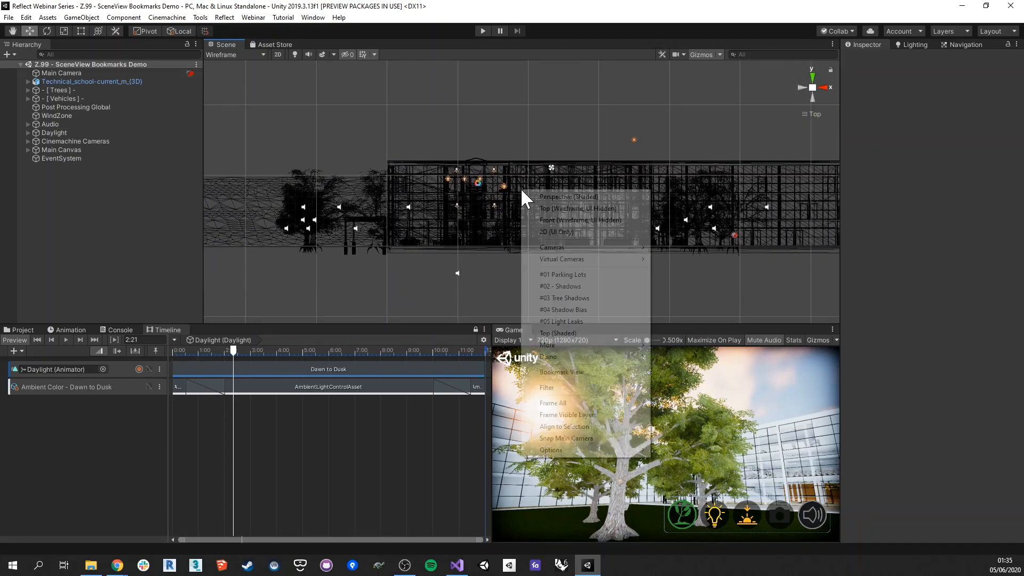
pyautogui.click(561, 232)
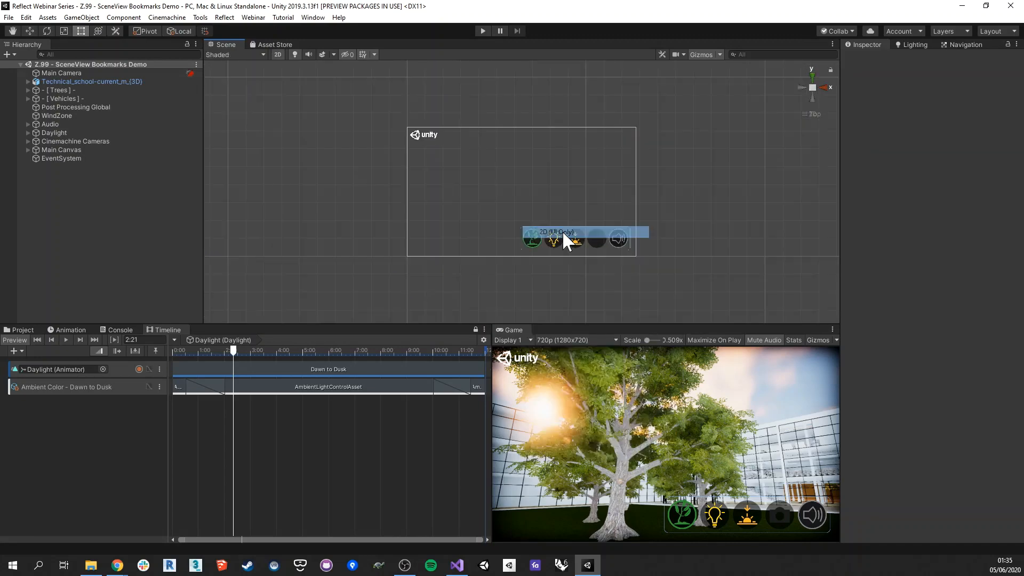
pyautogui.scroll(12, 584, 219)
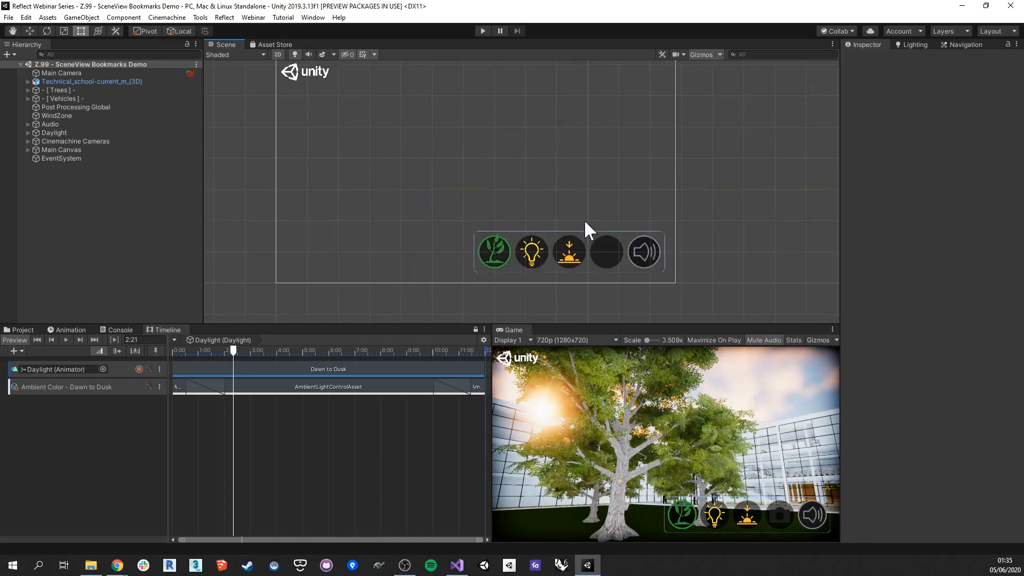
pyautogui.moveTo(563, 211)
pyautogui.mouseDown(button='middle')
pyautogui.moveTo(617, 229)
pyautogui.moveTo(627, 245)
pyautogui.moveTo(559, 193)
pyautogui.mouseUp(button='middle')
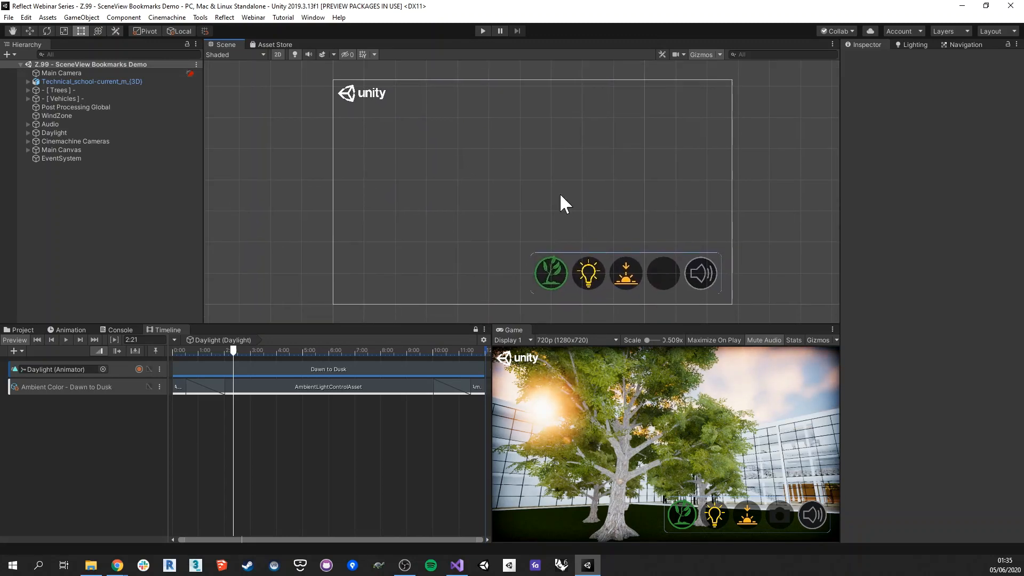
# - Return to the #01 Parking Lots bookmark and review its shading mode, scene effects and scene camera settings
pyautogui.rightClick(546, 209)
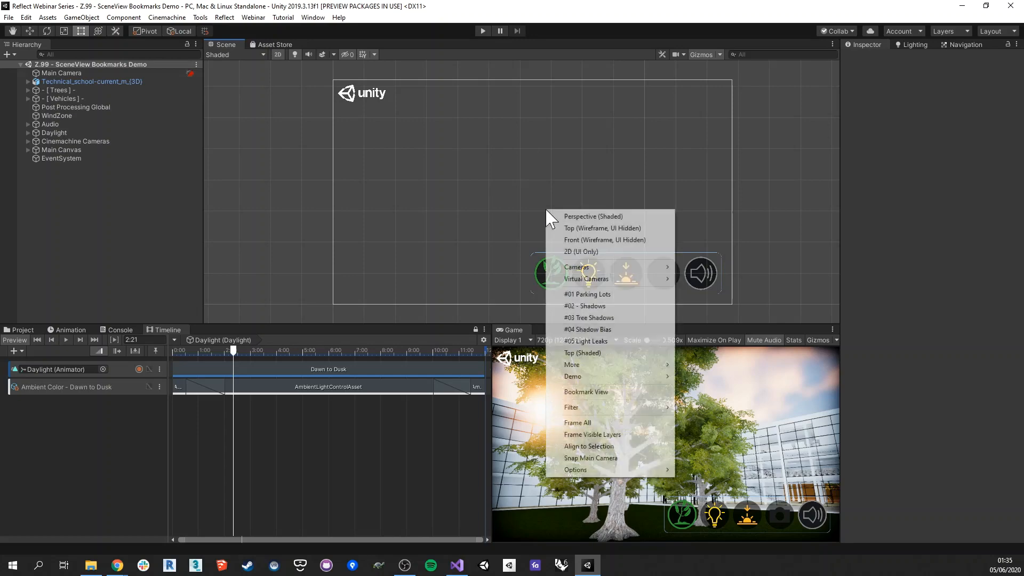
pyautogui.click(591, 294)
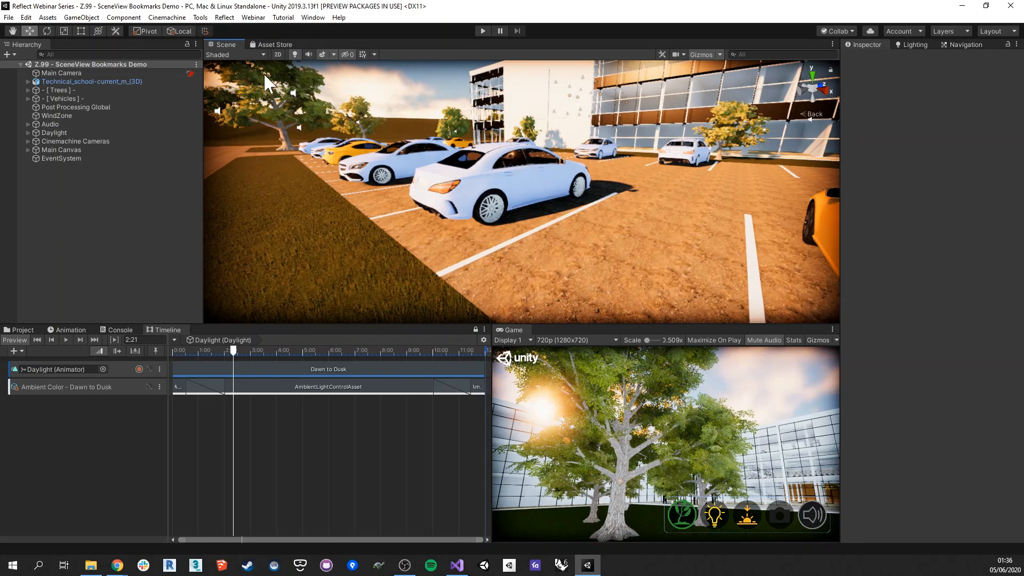
pyautogui.click(258, 54)
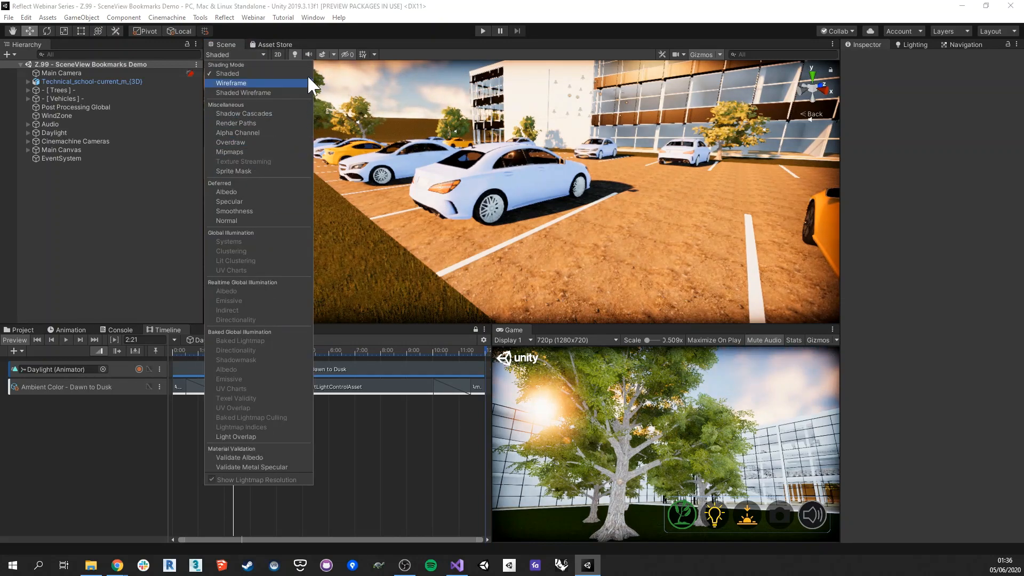
pyautogui.click(316, 40)
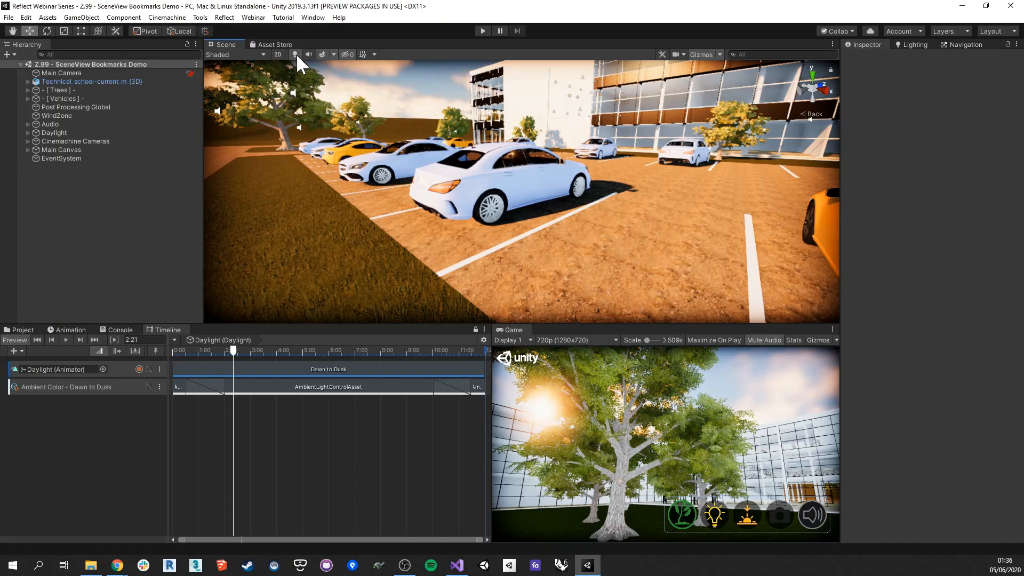
pyautogui.click(333, 54)
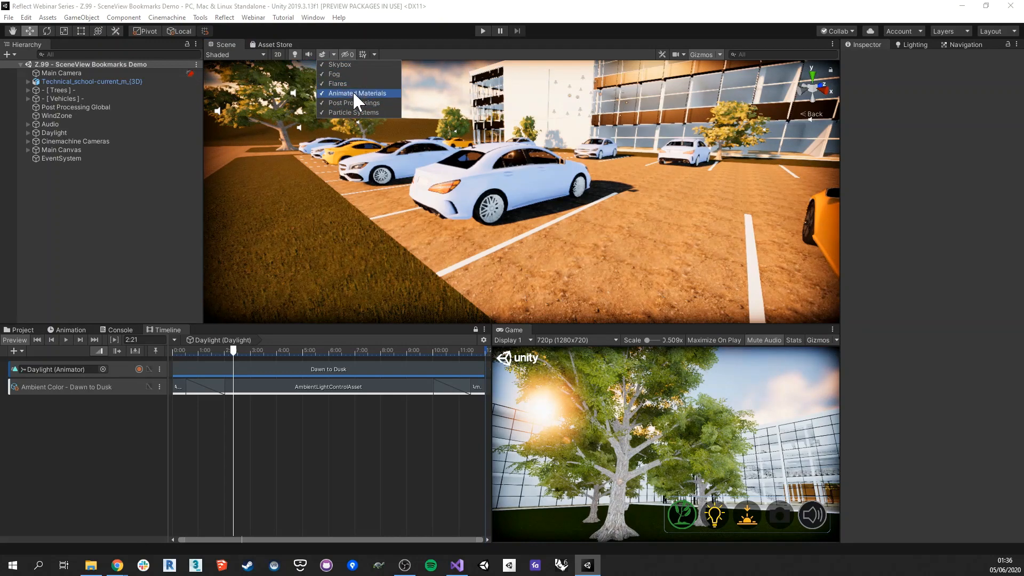
pyautogui.click(361, 36)
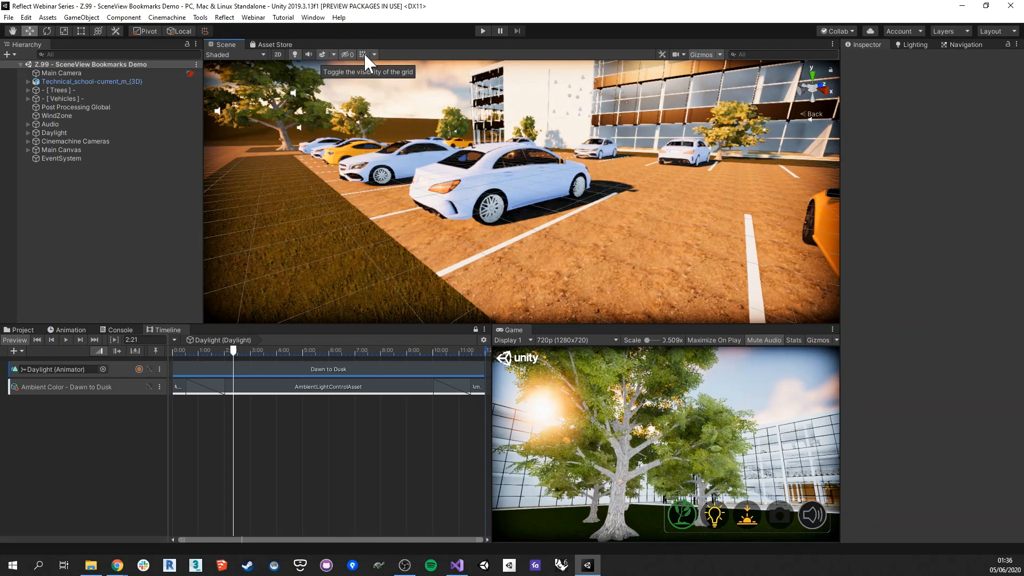
pyautogui.click(683, 54)
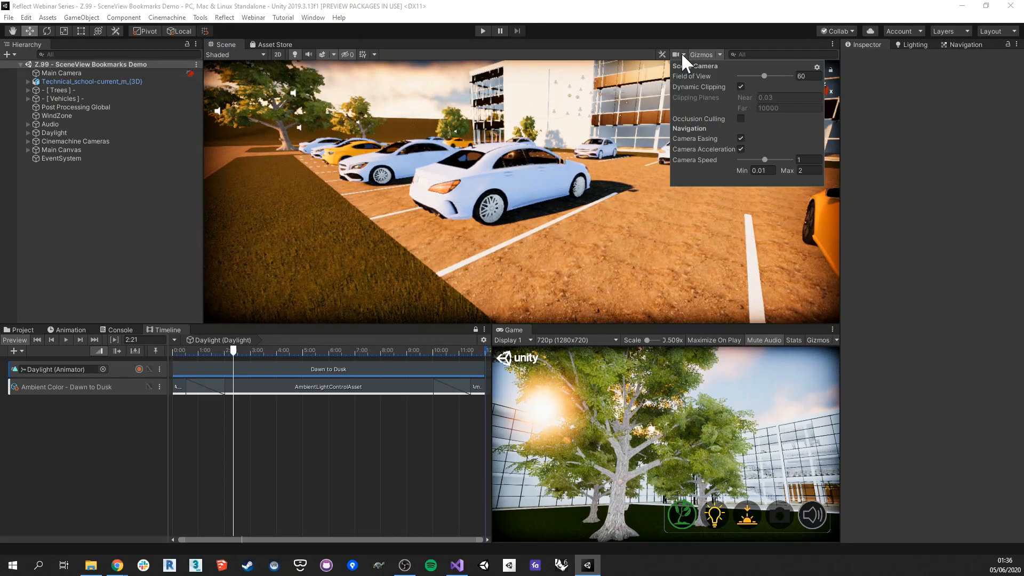
pyautogui.click(706, 44)
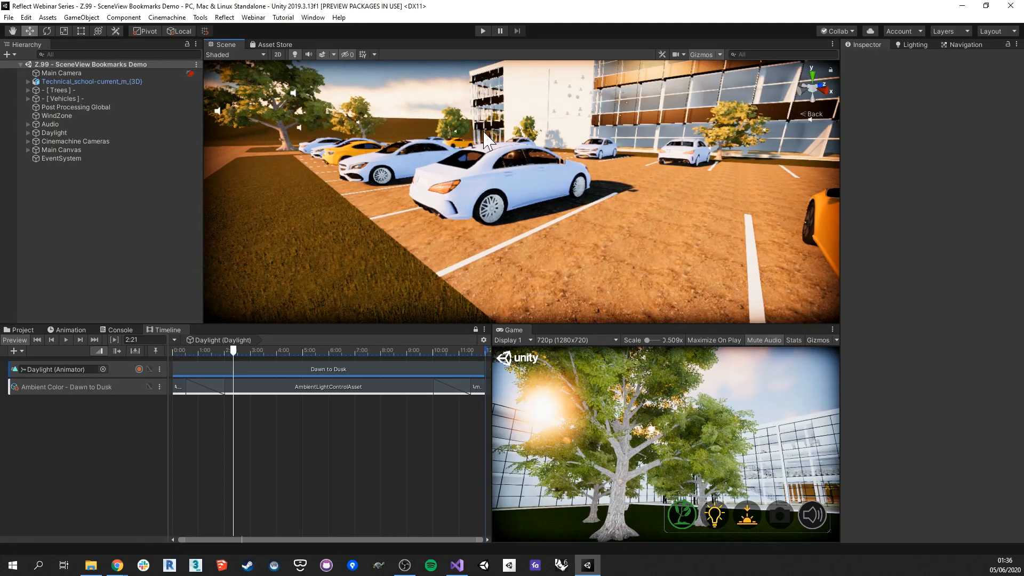
# - Turn the parking lot view, apply the 2D (UI Only) preset and inspect which layers it leaves visible
pyautogui.moveTo(443, 162); pyautogui.dragTo(593, 158, button='right')
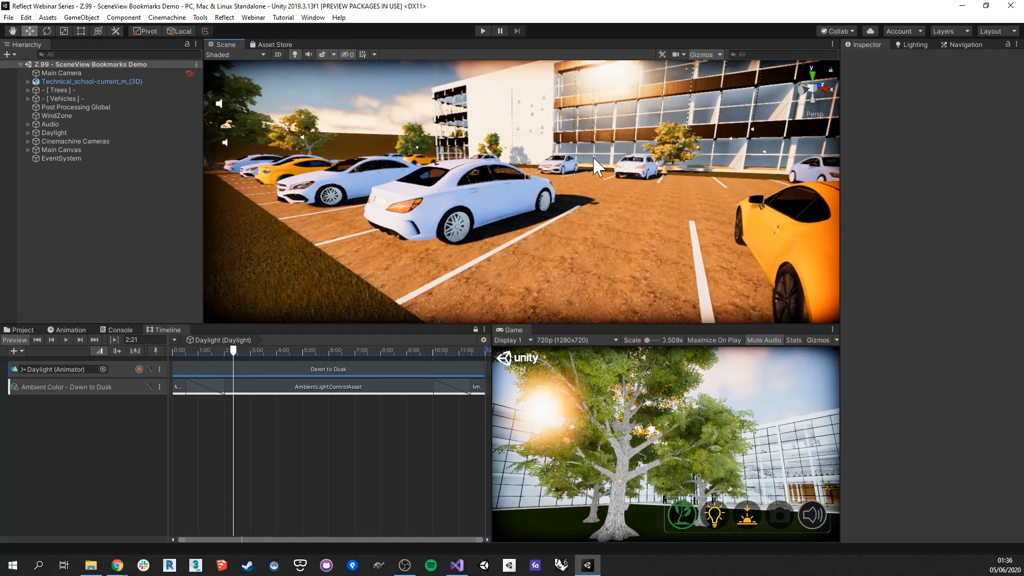
pyautogui.rightClick(593, 158)
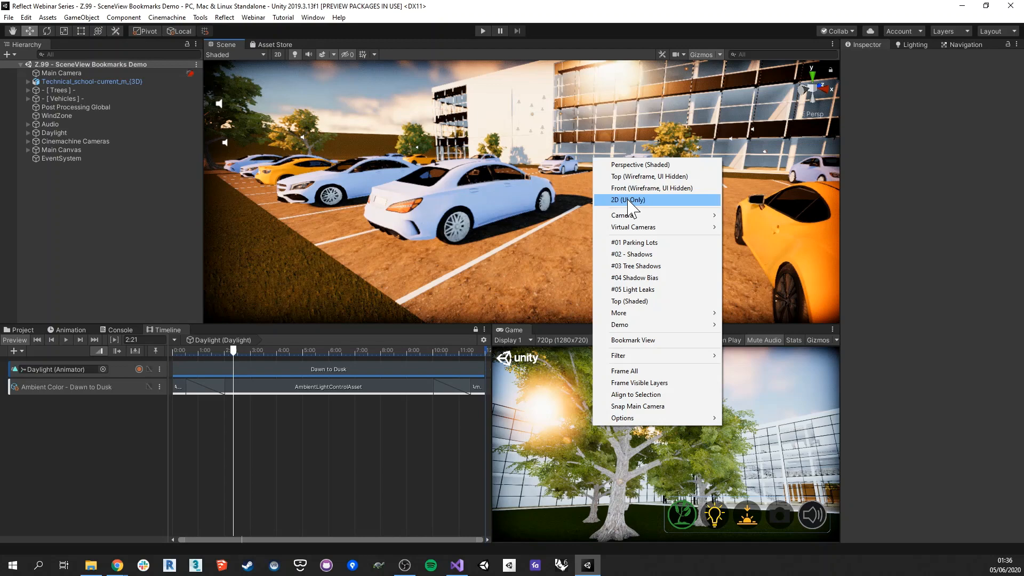
pyautogui.click(628, 200)
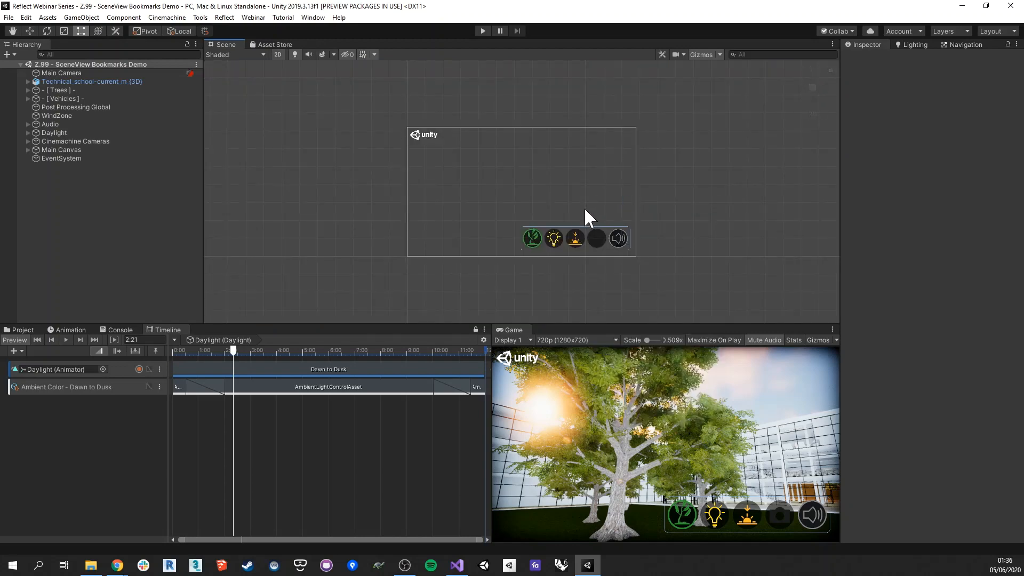
pyautogui.click(966, 30)
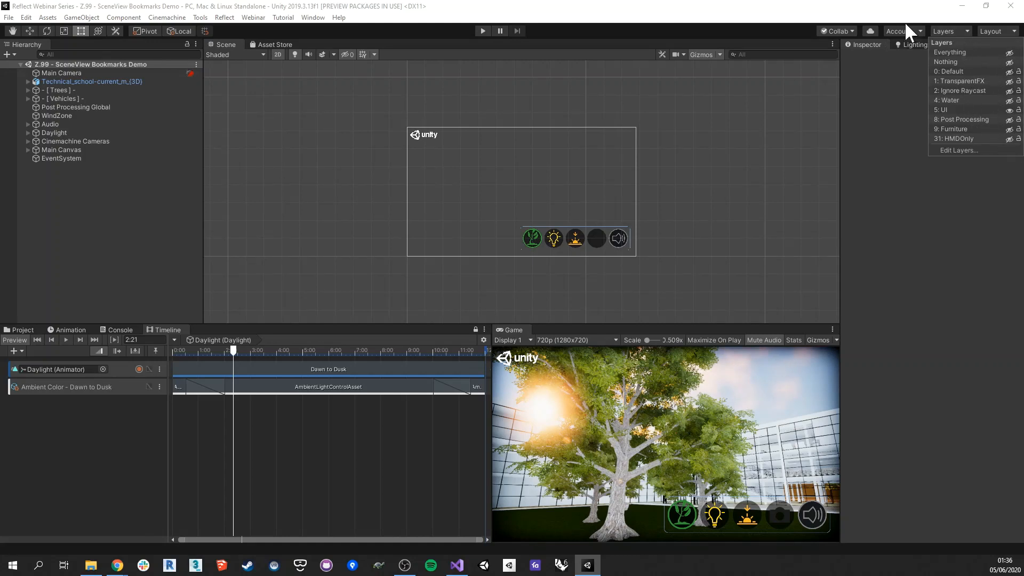
pyautogui.click(881, 8)
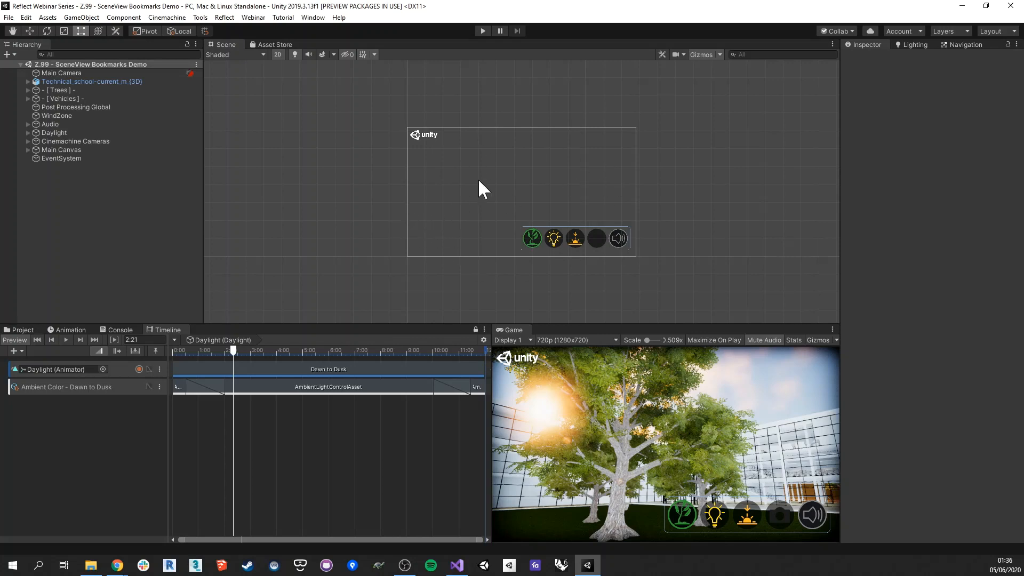
pyautogui.click(965, 31)
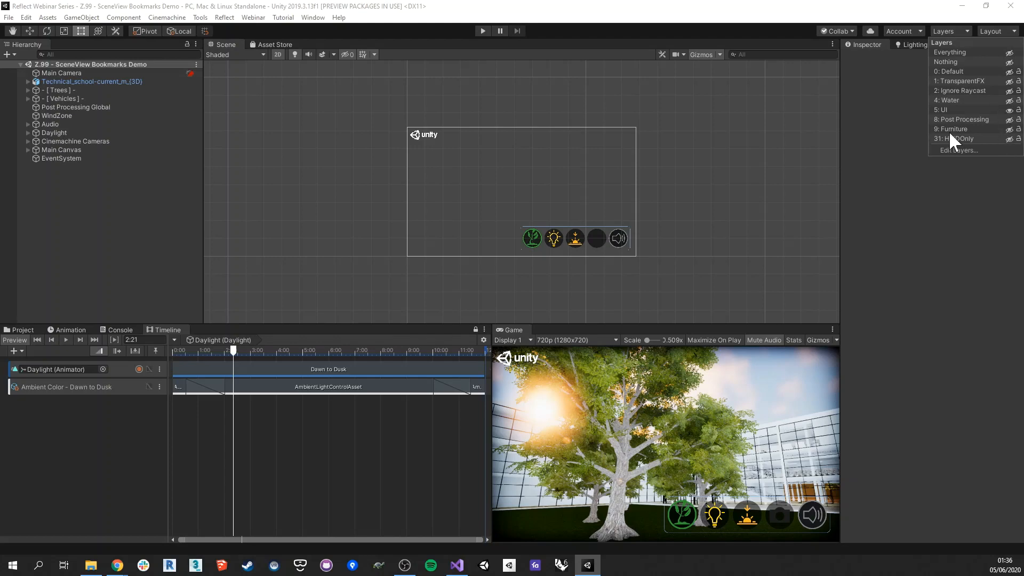
# - Recall the #01 Parking Lots bookmark and inspect its layer visibility
pyautogui.rightClick(737, 127)
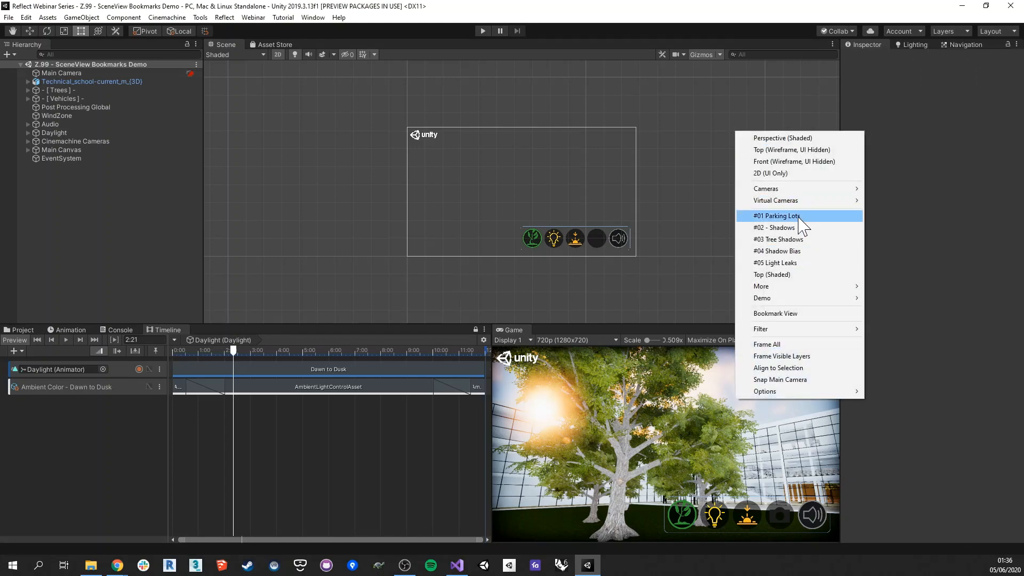
pyautogui.click(800, 223)
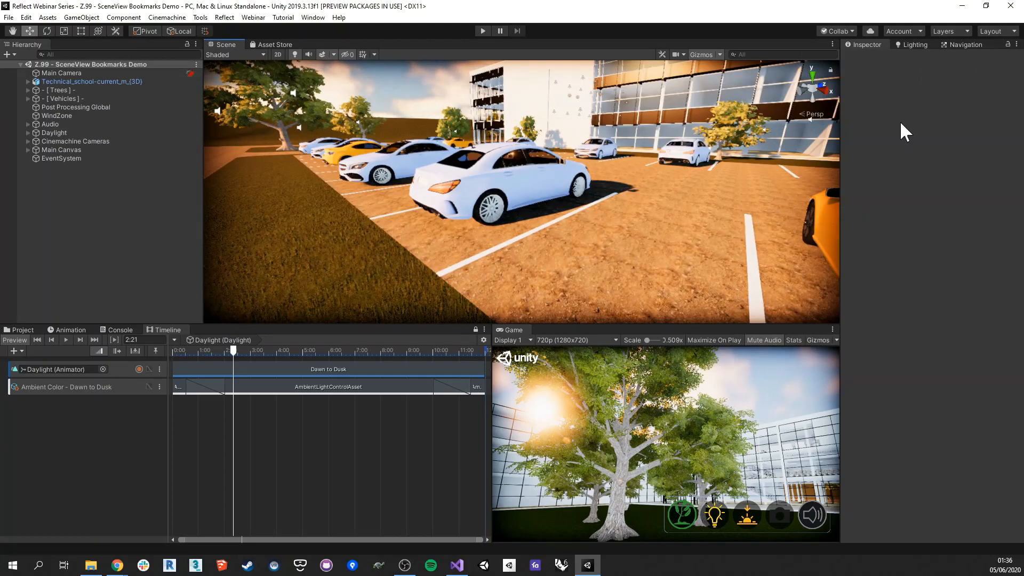
pyautogui.click(965, 30)
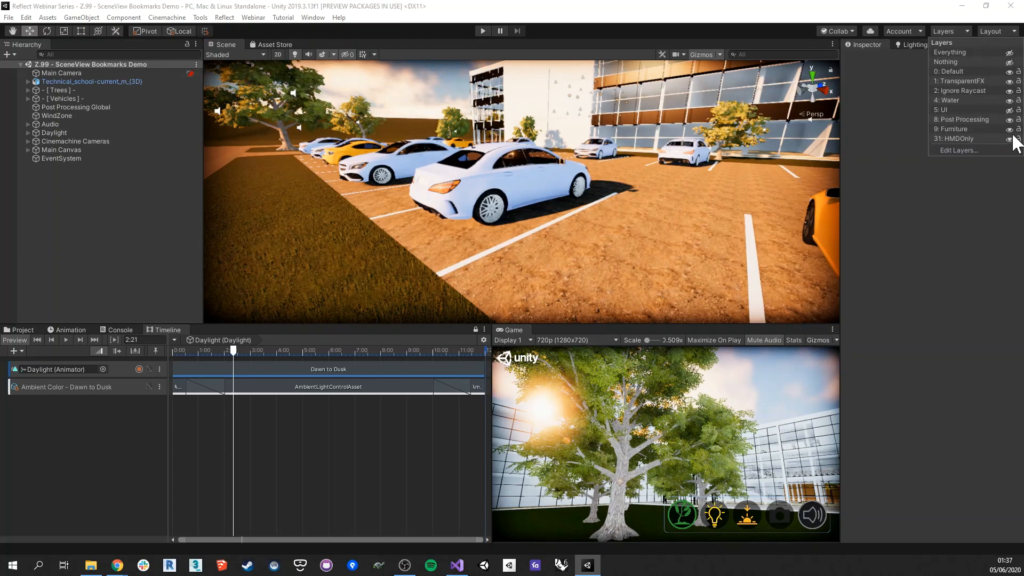
pyautogui.click(783, 19)
# - Fly over the building into the tree courtyard and match the scene view to the main camera
pyautogui.moveTo(660, 161); pyautogui.dragTo(726, 160, button='right')
pyautogui.press('w')
pyautogui.press('e')
pyautogui.press('s')
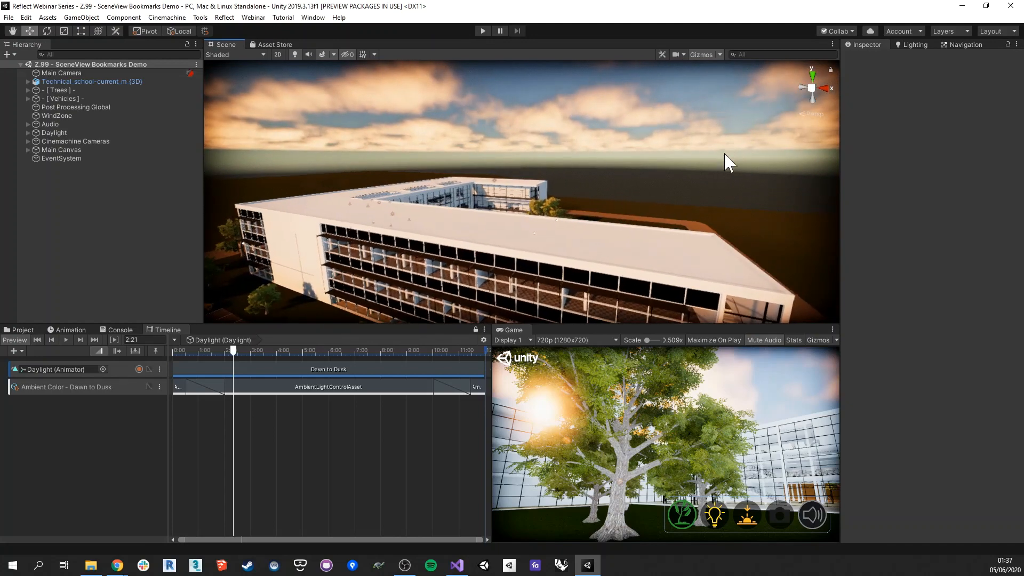
pyautogui.moveTo(531, 227); pyautogui.dragTo(588, 225, button='right')
pyautogui.press('w')
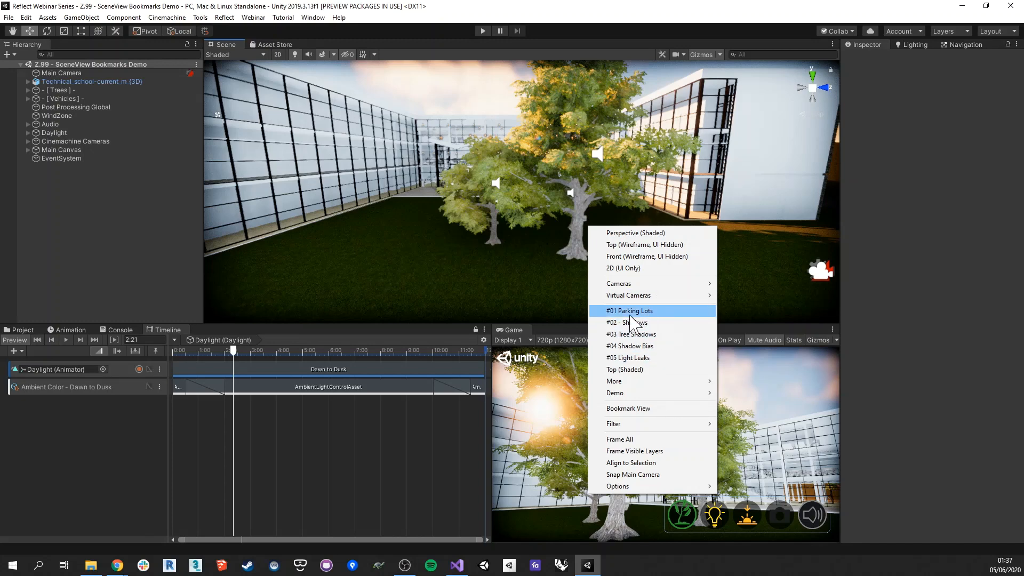
pyautogui.moveTo(632, 284)
pyautogui.click(750, 284)
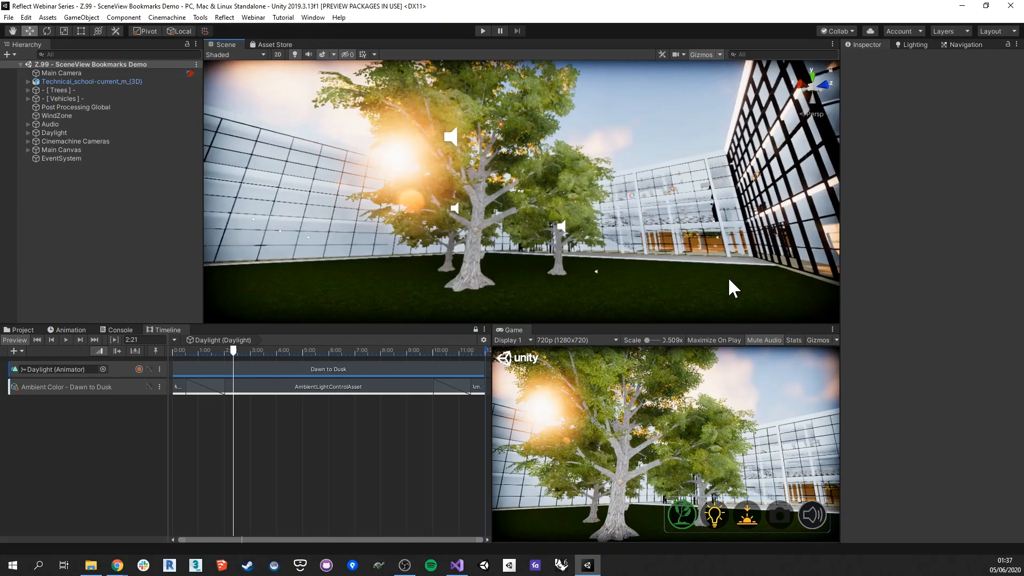
# - Switch the scene view to the Top Floor virtual camera and from there to the one in the glazed hall with the curved balcony
pyautogui.rightClick(596, 195)
pyautogui.moveTo(686, 263)
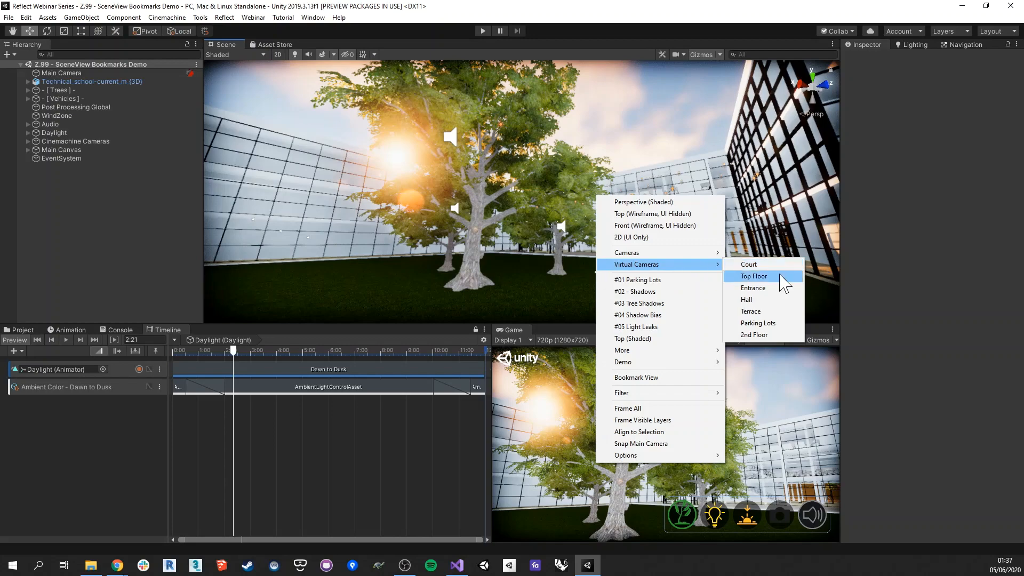
pyautogui.click(754, 276)
pyautogui.rightClick(599, 224)
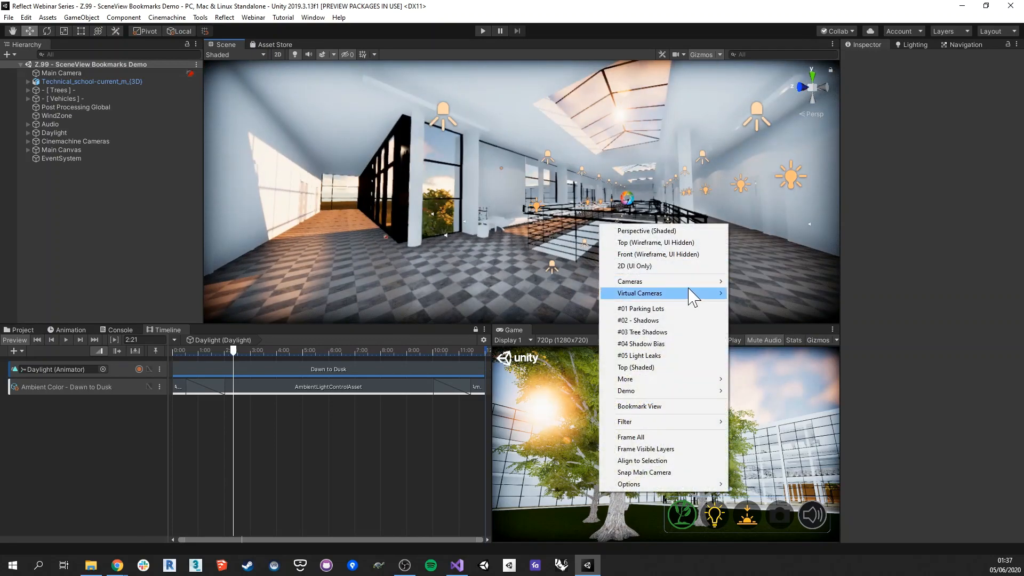
pyautogui.moveTo(692, 293)
pyautogui.click(757, 325)
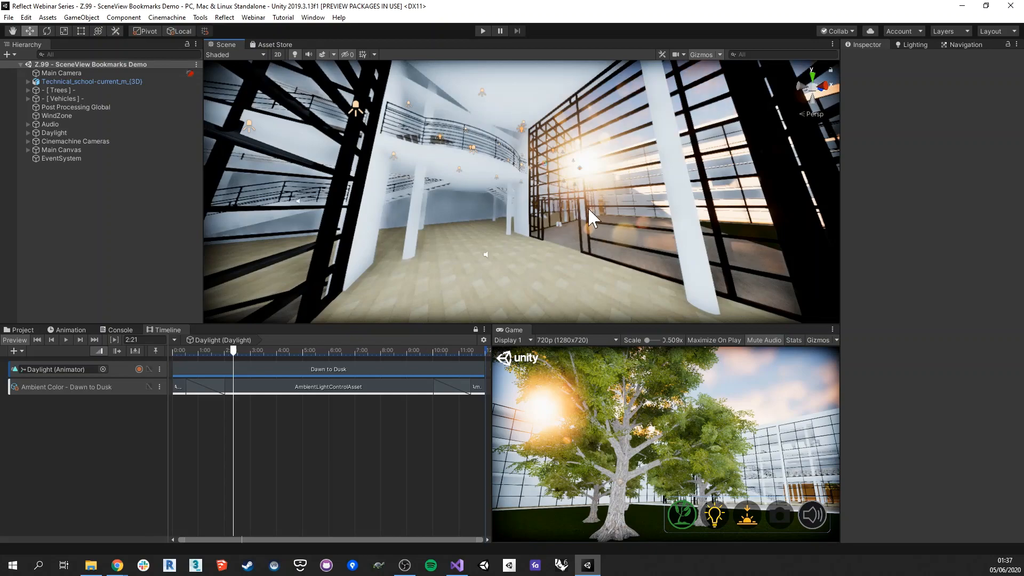
# - Slightly reduce the scene view camera's field of view while looking at the hall with the curved balcony
pyautogui.moveTo(587, 207); pyautogui.dragTo(559, 216, button='right')
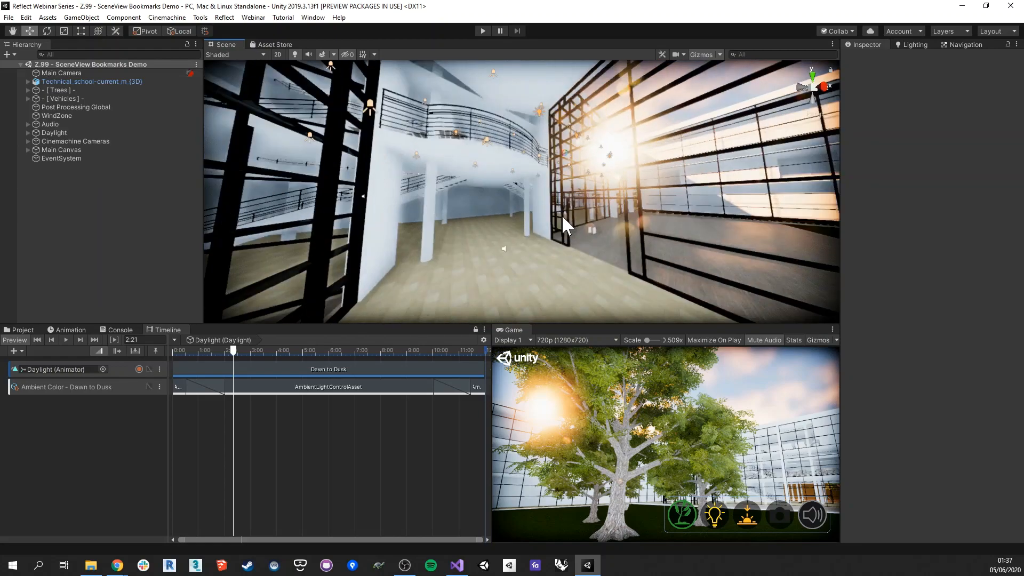
pyautogui.scroll(-4, 563, 216)
pyautogui.scroll(6, 563, 216)
pyautogui.scroll(-6, 564, 216)
pyautogui.scroll(3, 564, 216)
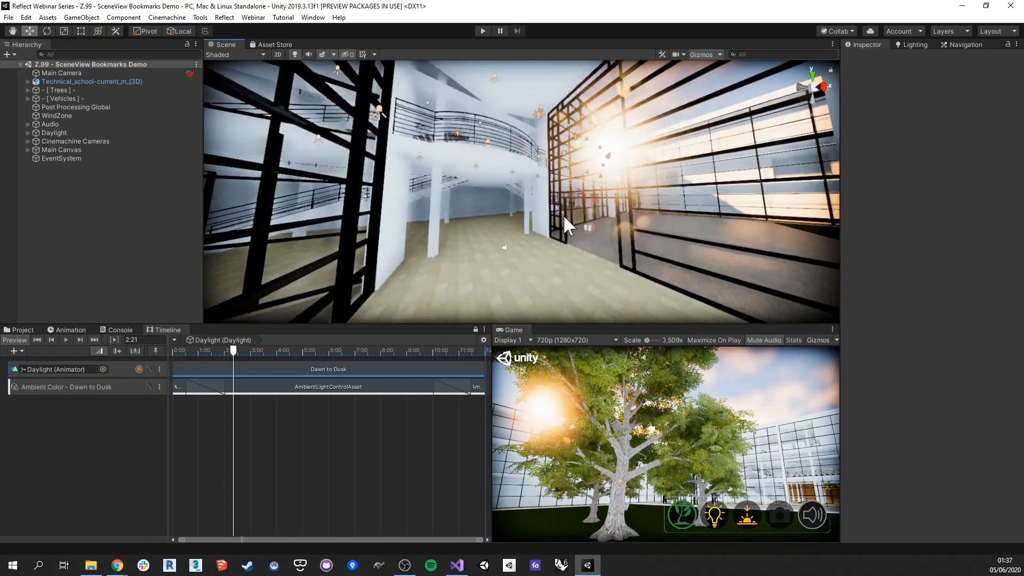
pyautogui.scroll(5, 564, 214)
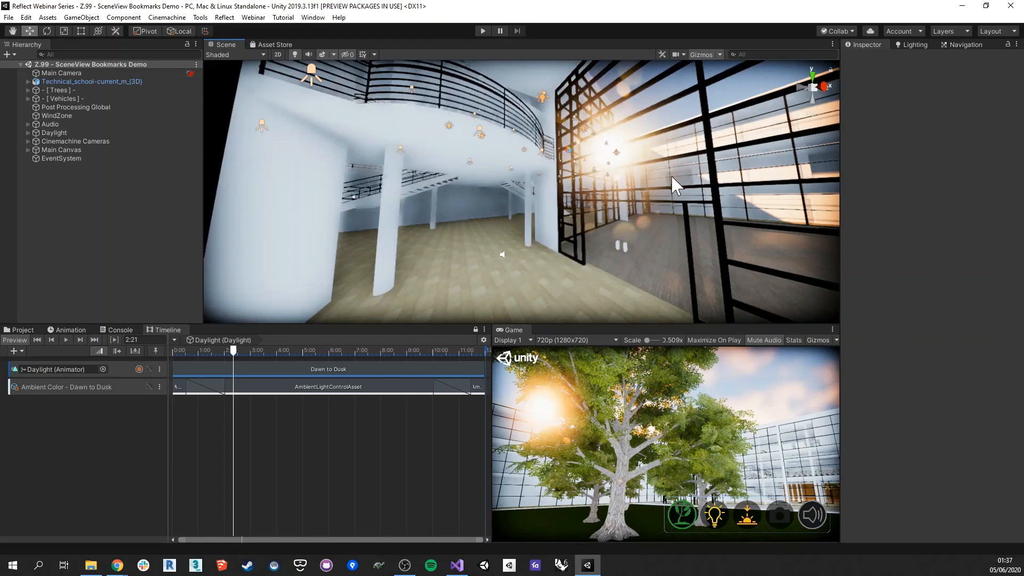
pyautogui.click(719, 54)
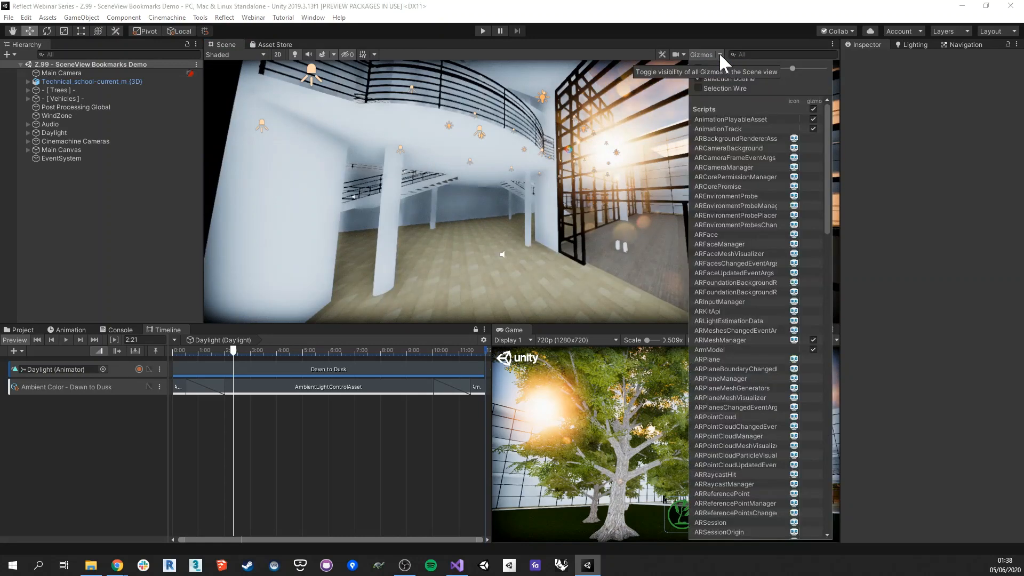
pyautogui.click(676, 53)
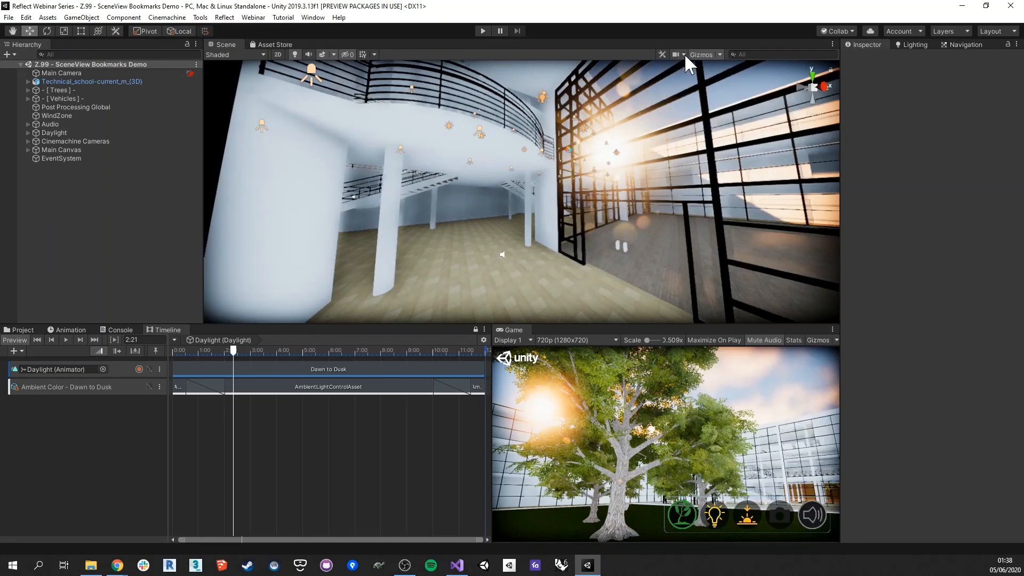
pyautogui.click(683, 54)
pyautogui.moveTo(781, 74); pyautogui.dragTo(767, 74)
pyautogui.click(660, 41)
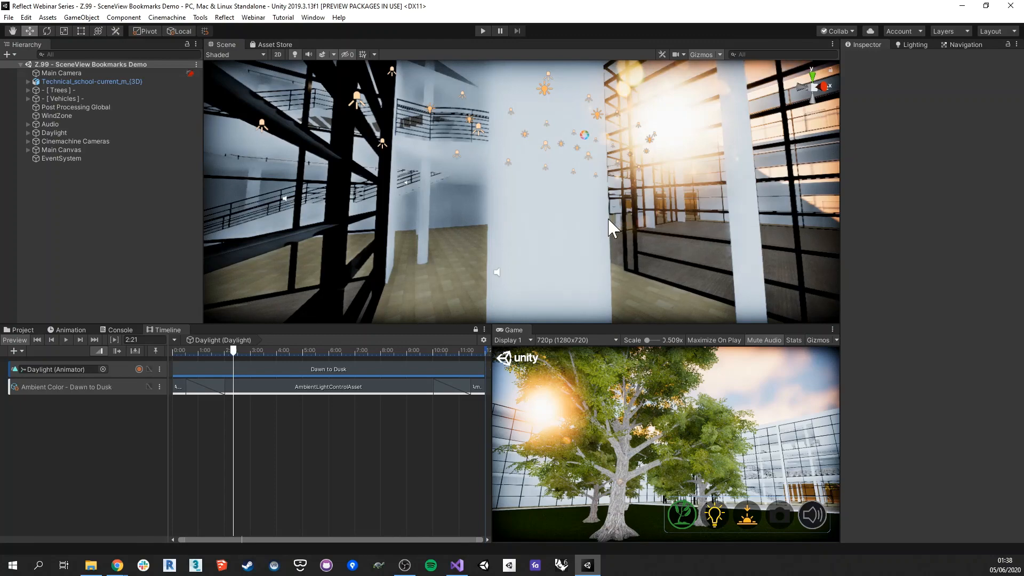
# - Move through the glazed hall, turn the view along the glass facades and examine the available scene view filters
pyautogui.hotkey('shift', '1')
pyautogui.scroll(-8, 612, 251)
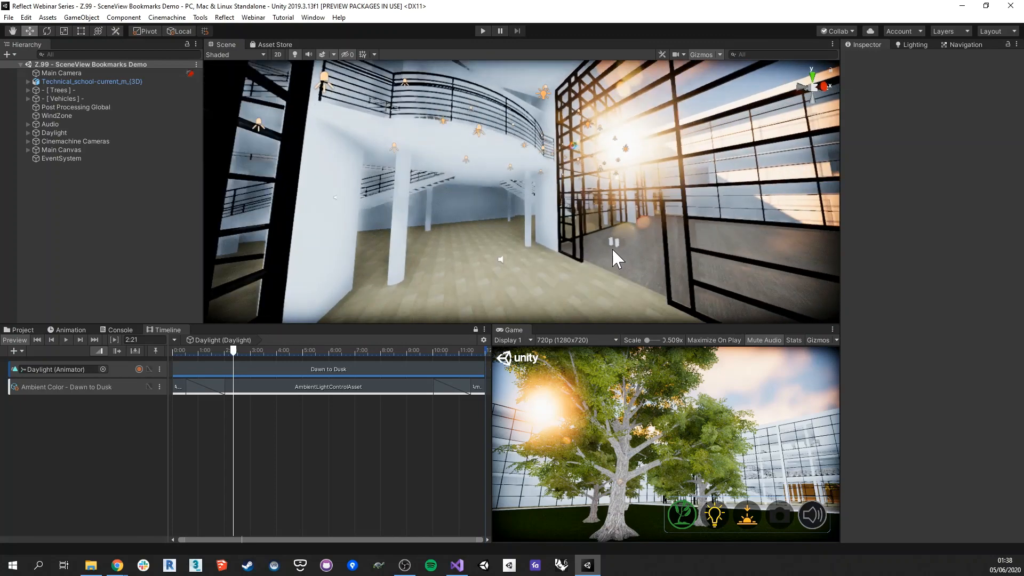
pyautogui.scroll(-5, 586, 197)
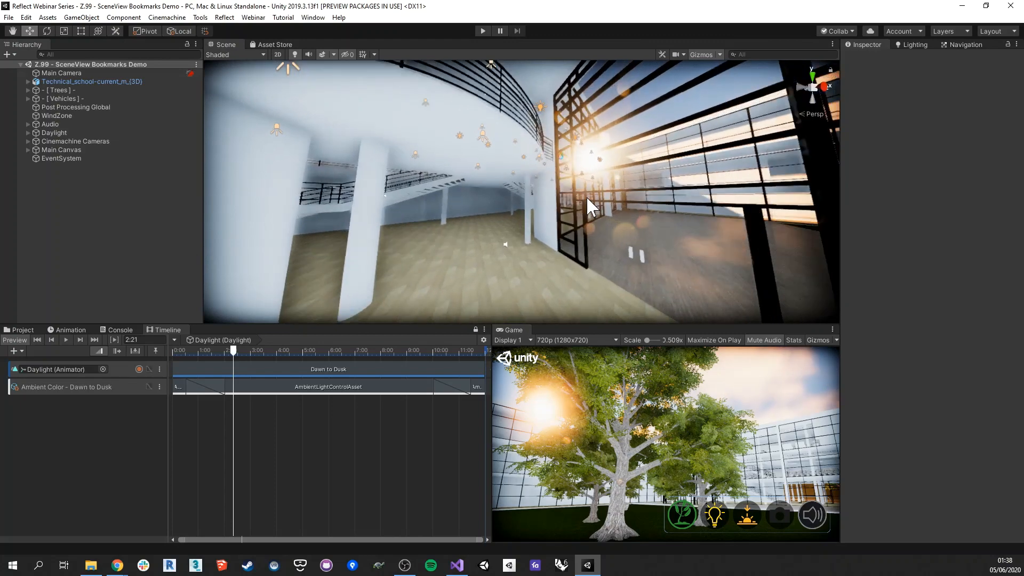
pyautogui.scroll(-6, 587, 196)
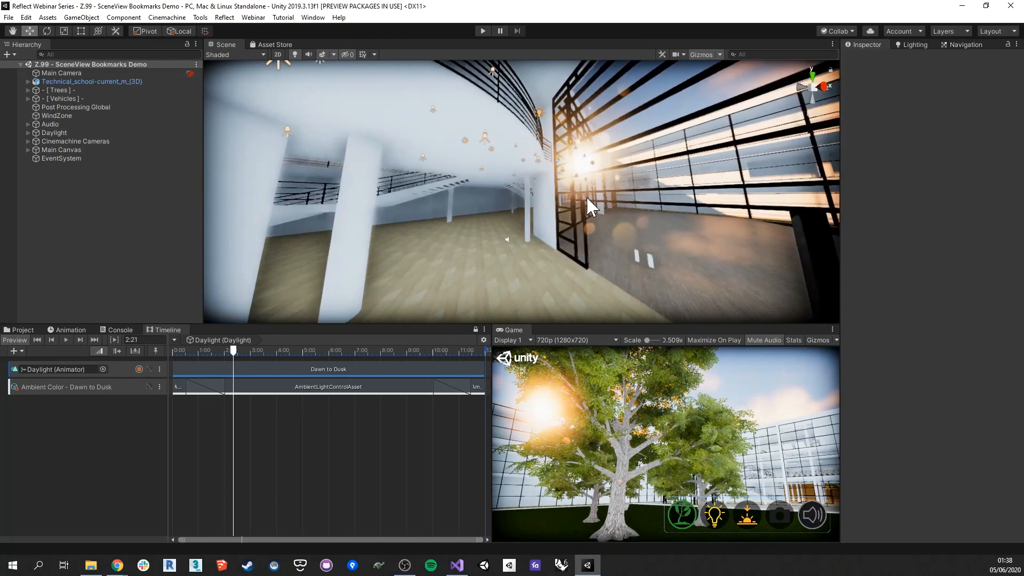
pyautogui.scroll(-5, 587, 196)
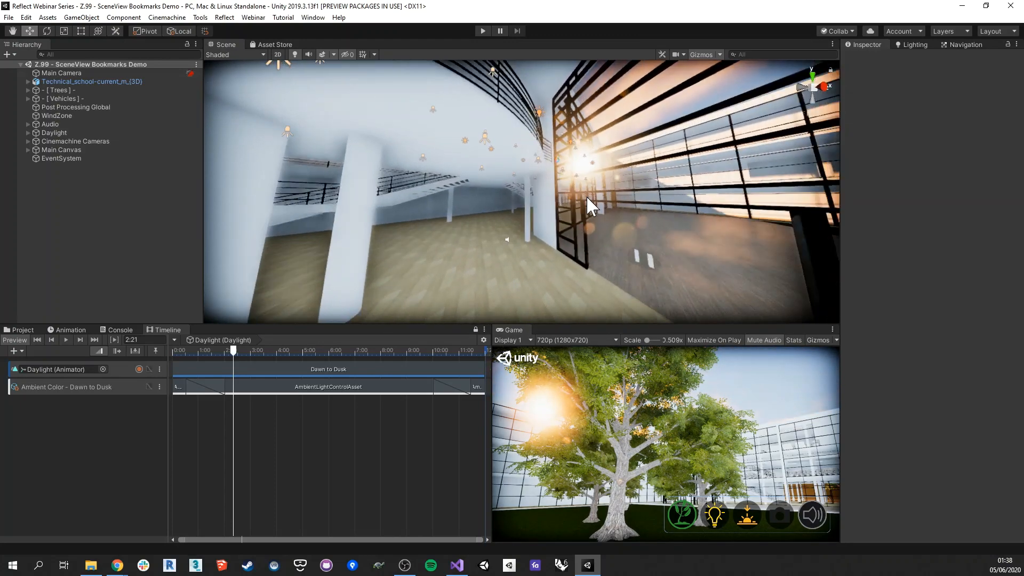
pyautogui.moveTo(587, 196); pyautogui.dragTo(556, 189, button='right')
pyautogui.rightClick(556, 190)
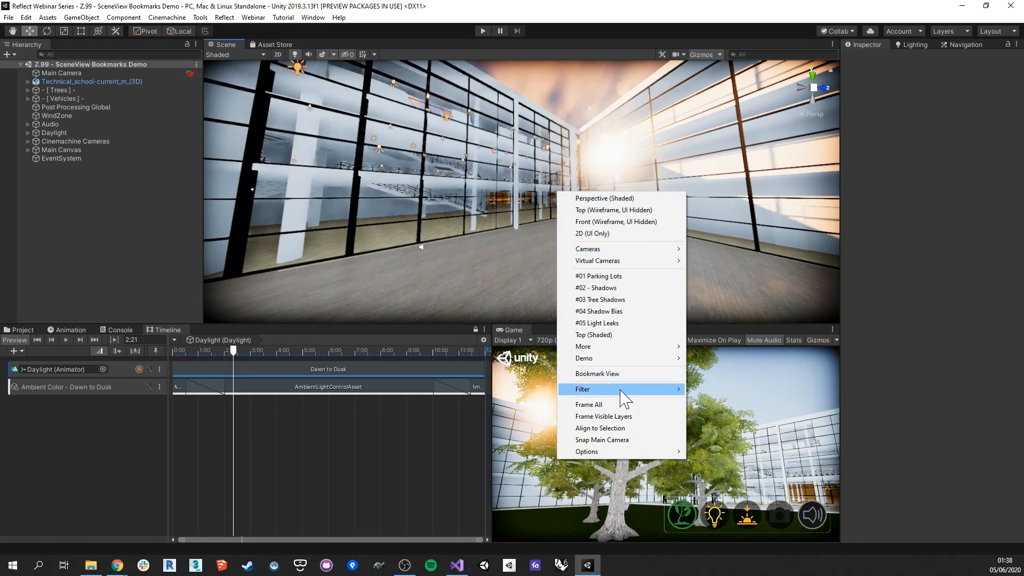
pyautogui.moveTo(621, 389)
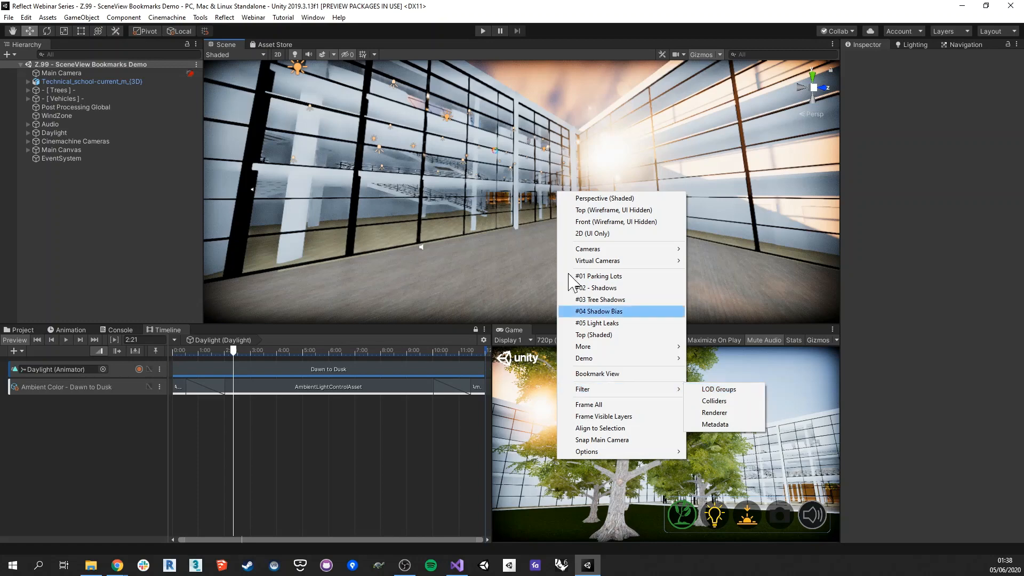
pyautogui.click(420, 28)
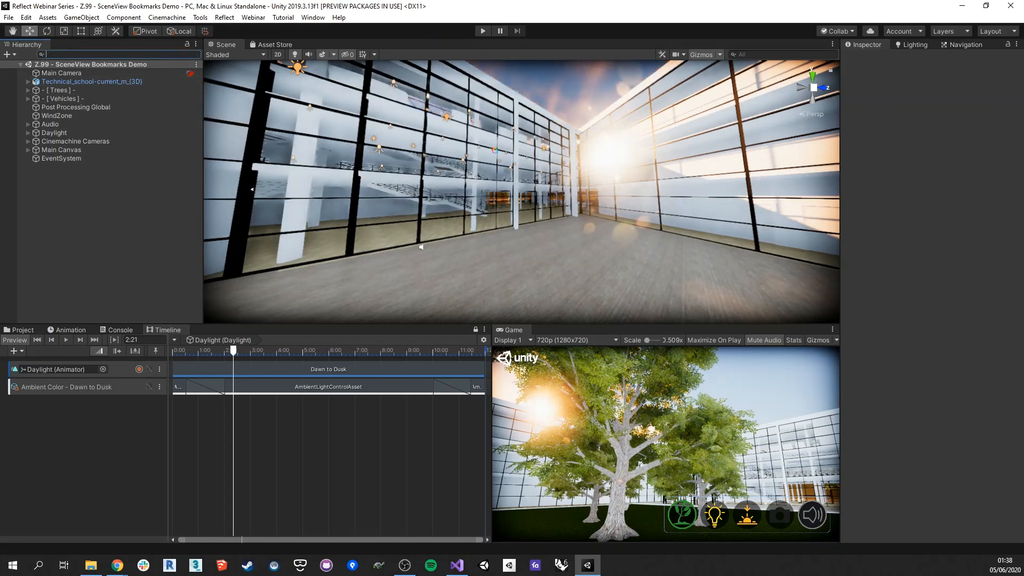
# - Search the hierarchy for LODGroup by hand and clear the search
pyautogui.click(160, 55)
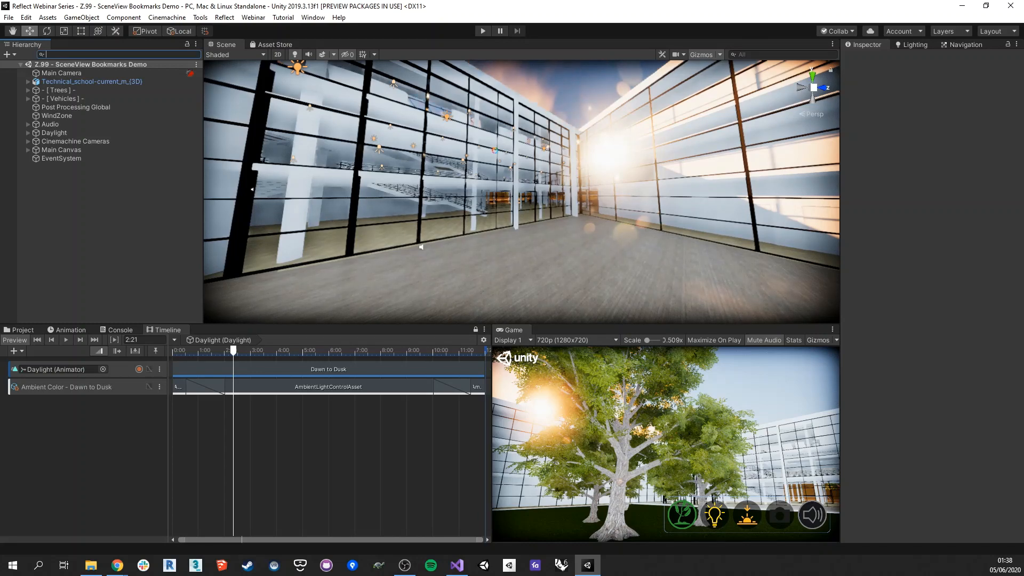
pyautogui.write('LODGro')
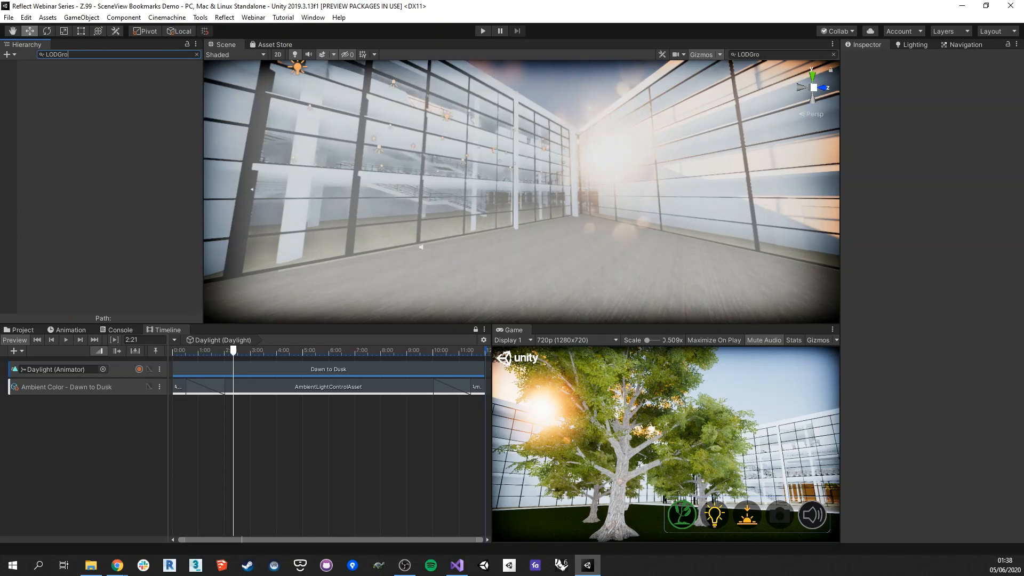
pyautogui.write('up')
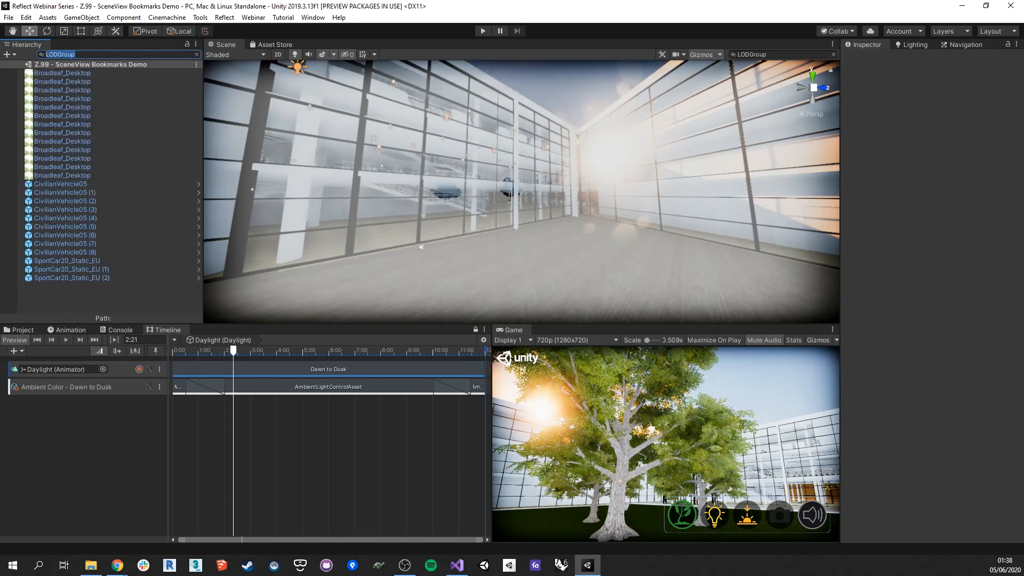
pyautogui.press('BackSpace')
# - Apply the LOD Groups scene filter and turn the view to the building's outer facade to examine the matching objects
pyautogui.moveTo(488, 159); pyautogui.dragTo(497, 182, button='right')
pyautogui.press('w')
pyautogui.rightClick(553, 167)
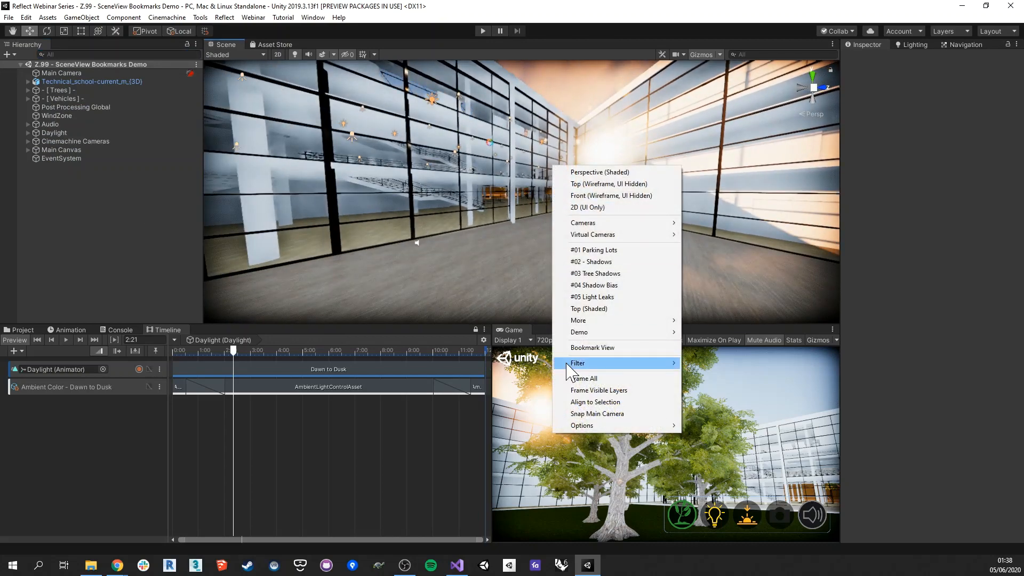
pyautogui.moveTo(618, 362)
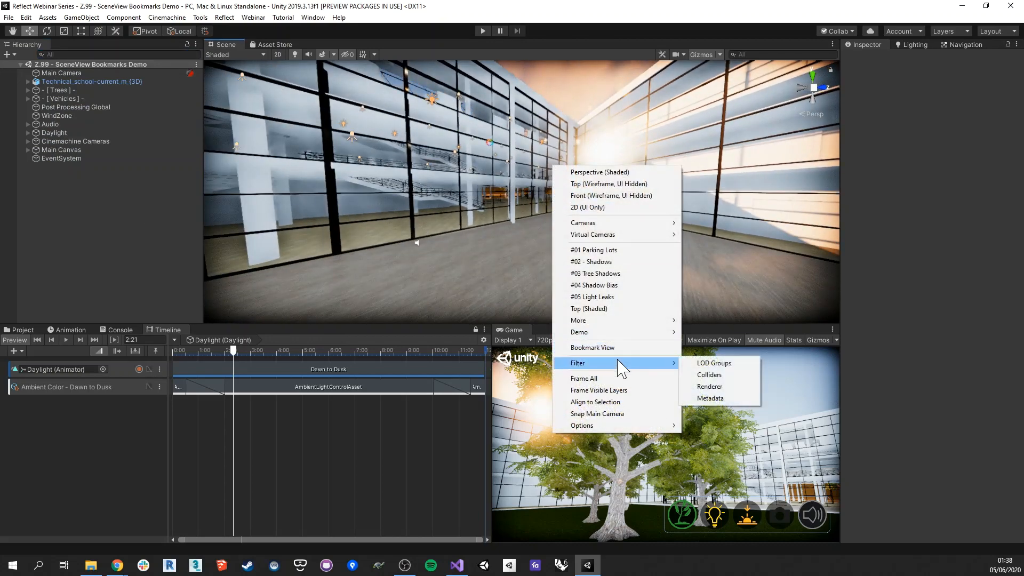
pyautogui.click(714, 363)
pyautogui.moveTo(584, 226); pyautogui.dragTo(865, 216, button='right')
pyautogui.scroll(3, 478, 211)
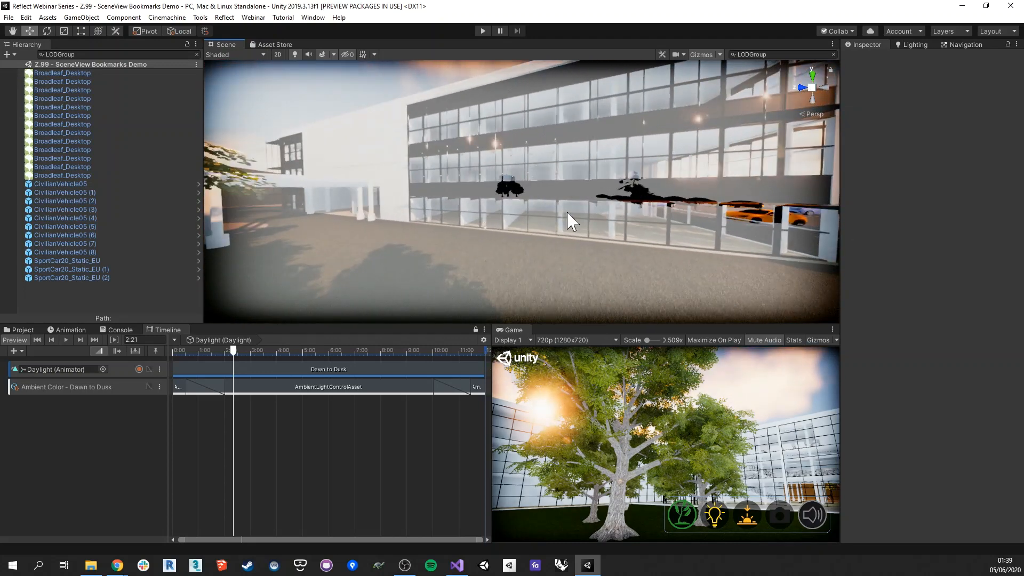
# - Filter the scene by Colliders and clear the hierarchy filter
pyautogui.rightClick(579, 223)
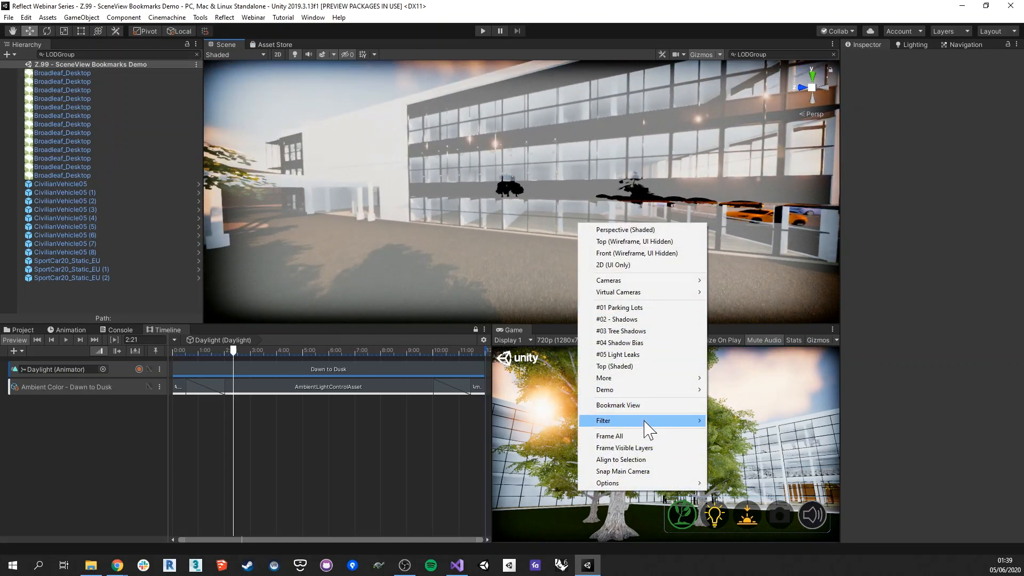
pyautogui.moveTo(644, 422)
pyautogui.click(734, 432)
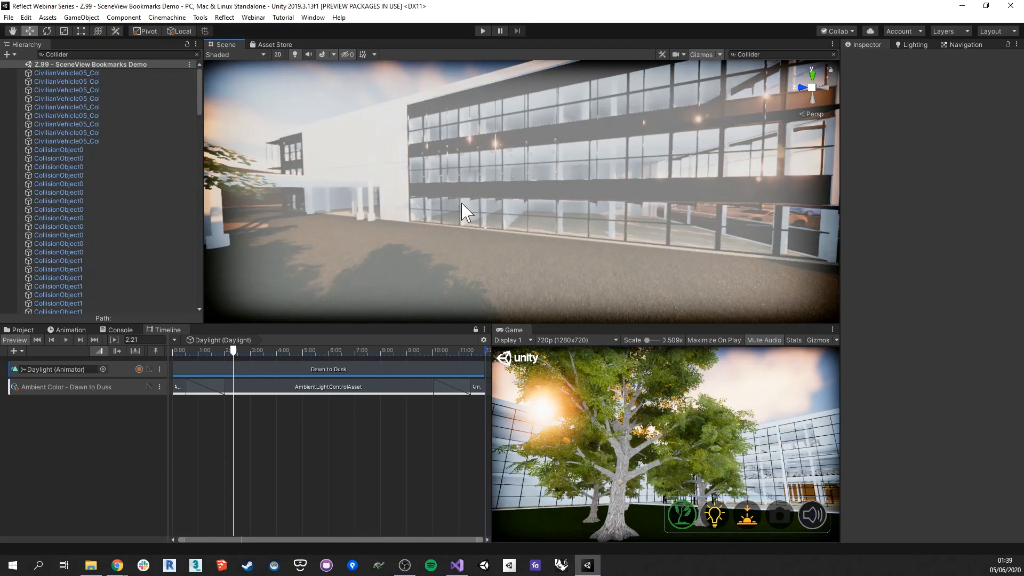
pyautogui.click(197, 54)
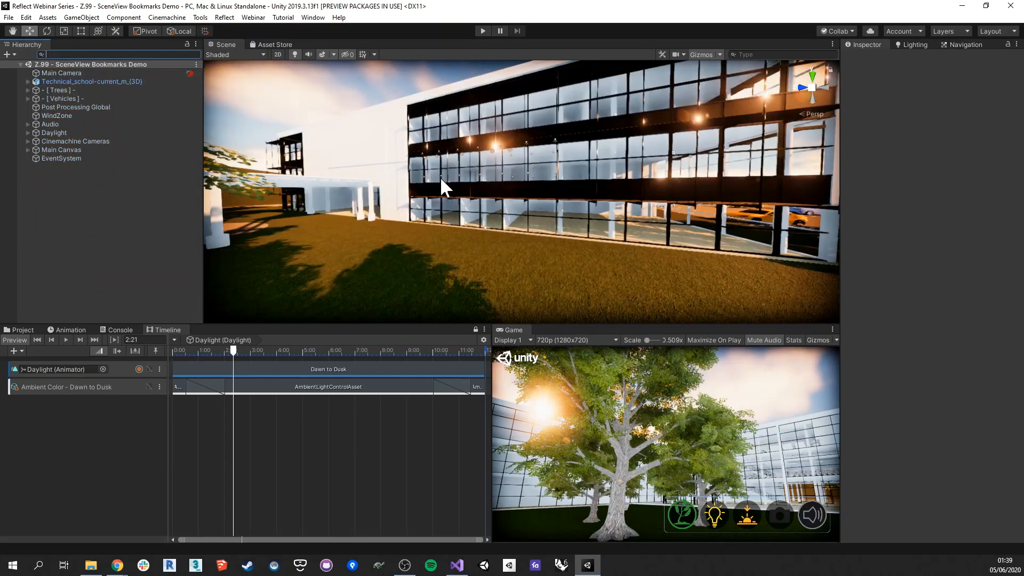
# - Fly over the car park, recall the #01 Parking Lots bookmark and switch the scene view to the main camera
pyautogui.moveTo(544, 188); pyautogui.dragTo(520, 200, button='right')
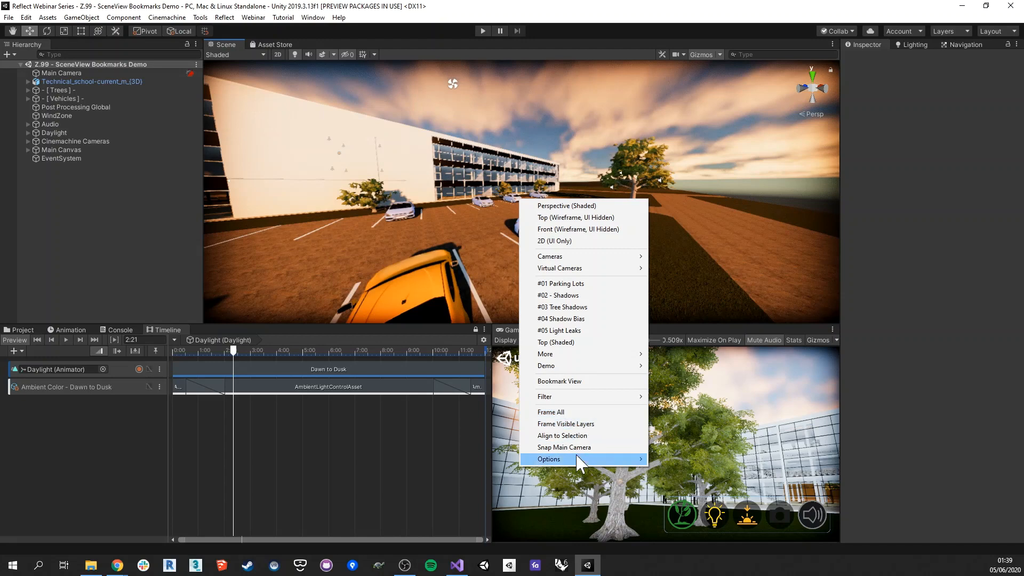
pyautogui.click(455, 206)
pyautogui.moveTo(564, 210); pyautogui.dragTo(564, 207, button='right')
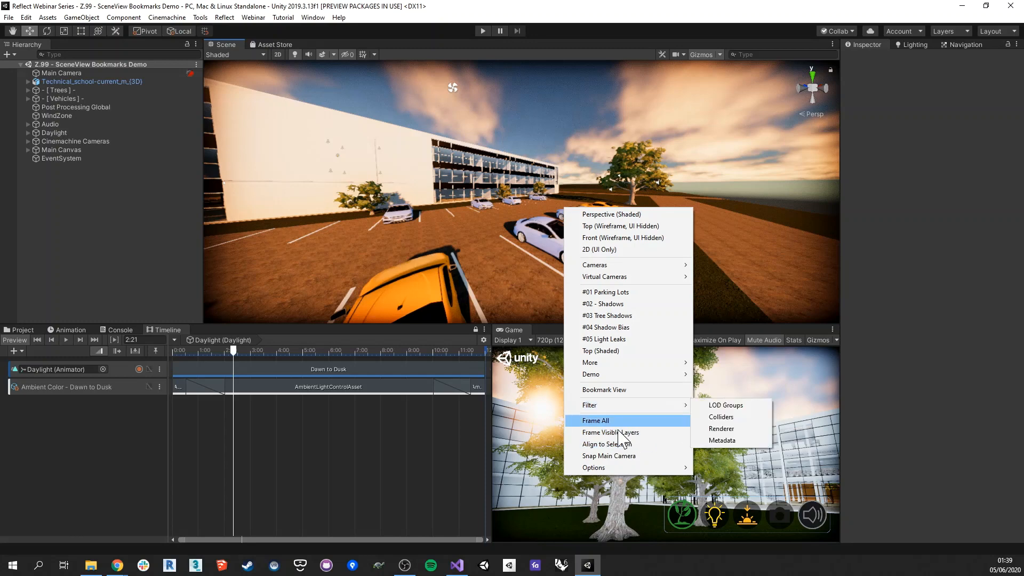
pyautogui.click(622, 296)
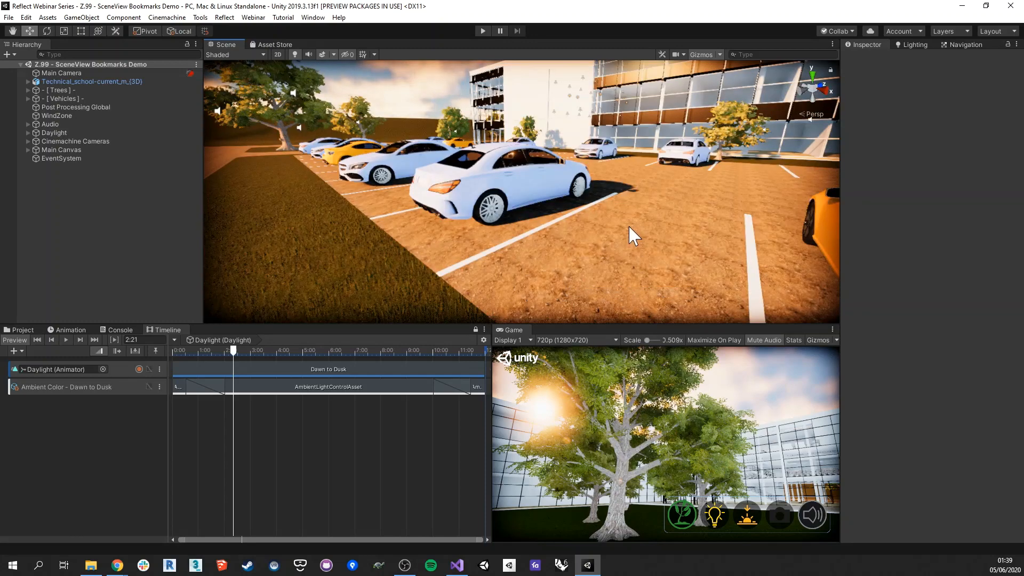
pyautogui.rightClick(597, 216)
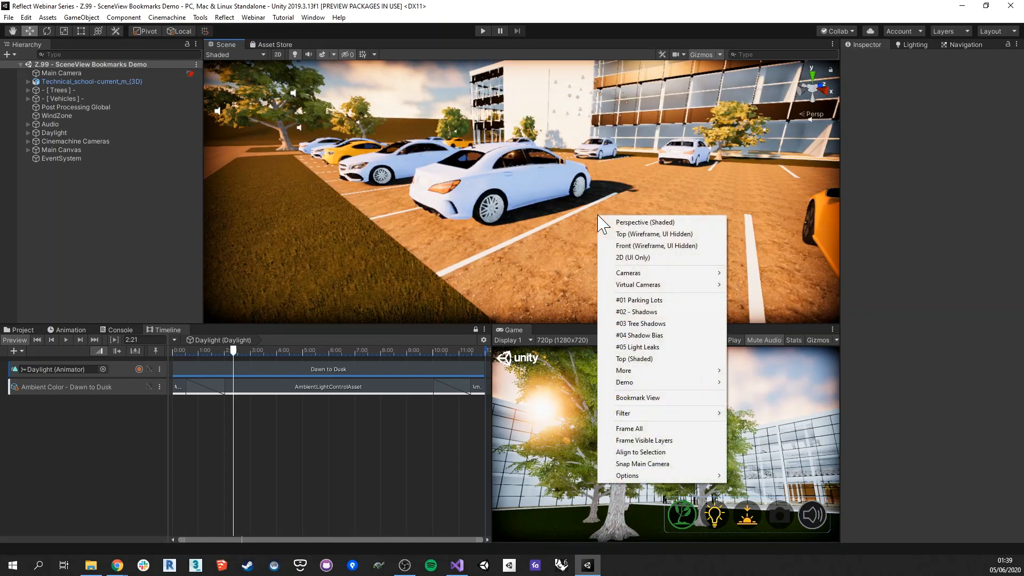
pyautogui.click(761, 272)
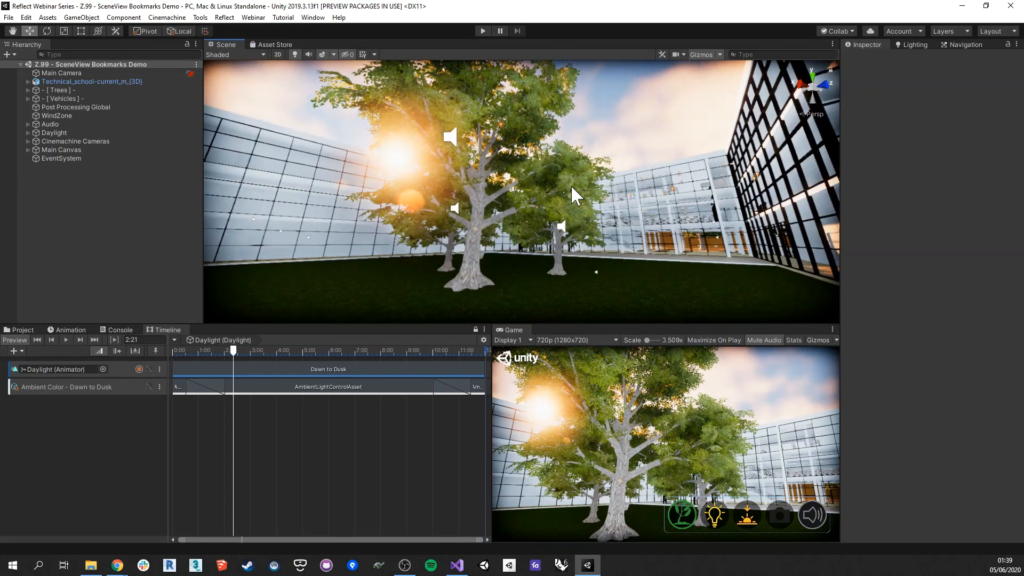
# - Reframe the courtyard trees in the scene view and snap the main camera to that view
pyautogui.moveTo(516, 172); pyautogui.dragTo(539, 182, button='middle')
pyautogui.moveTo(539, 182)
pyautogui.mouseDown(button='right')
pyautogui.moveTo(555, 194)
pyautogui.moveTo(529, 179)
pyautogui.mouseUp(button='right')
pyautogui.moveTo(528, 176); pyautogui.dragTo(531, 171, button='middle')
pyautogui.scroll(-4, 557, 197)
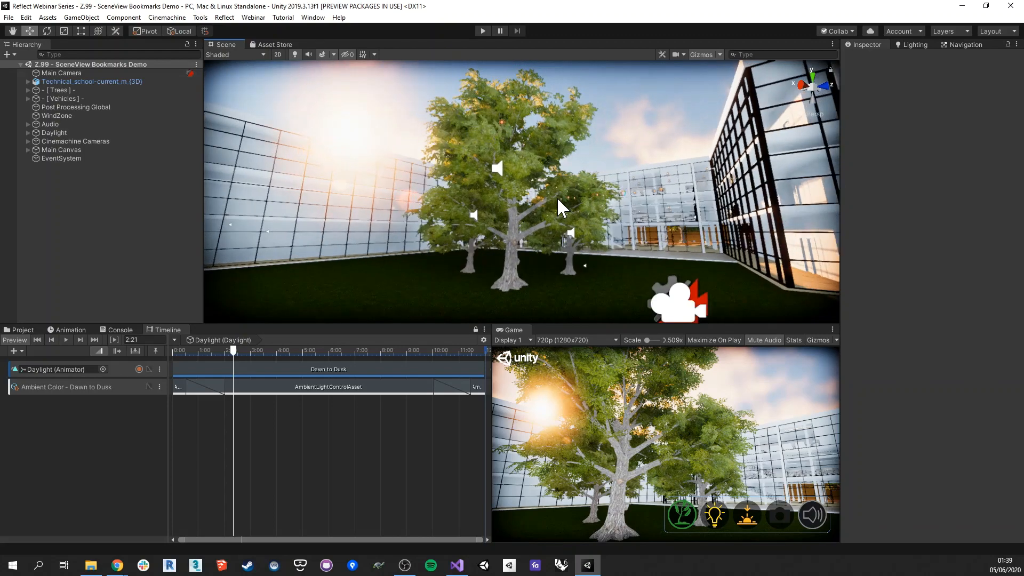
pyautogui.scroll(5, 557, 197)
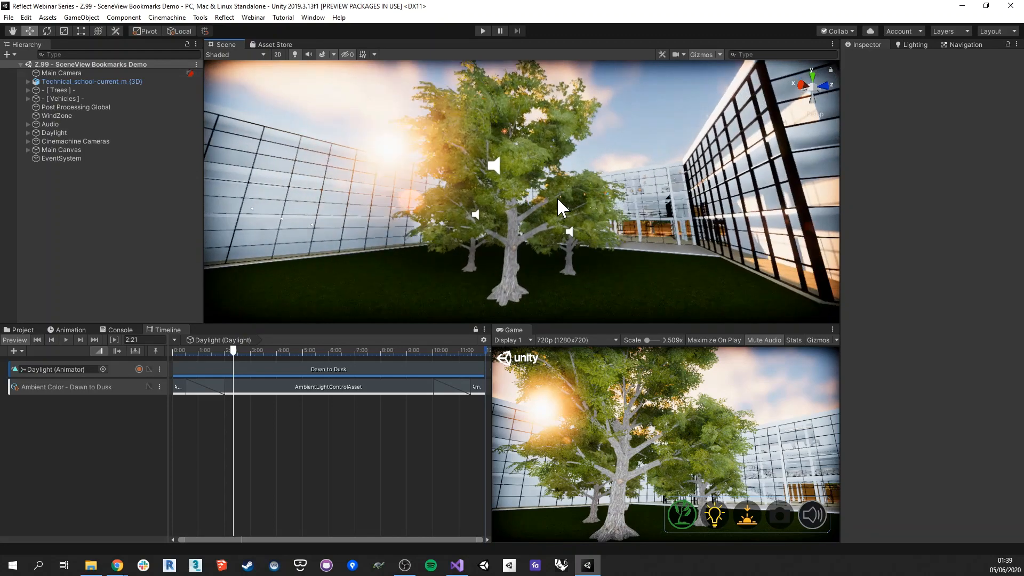
pyautogui.moveTo(557, 196); pyautogui.dragTo(563, 198, button='right')
pyautogui.moveTo(563, 198); pyautogui.dragTo(567, 201, button='middle')
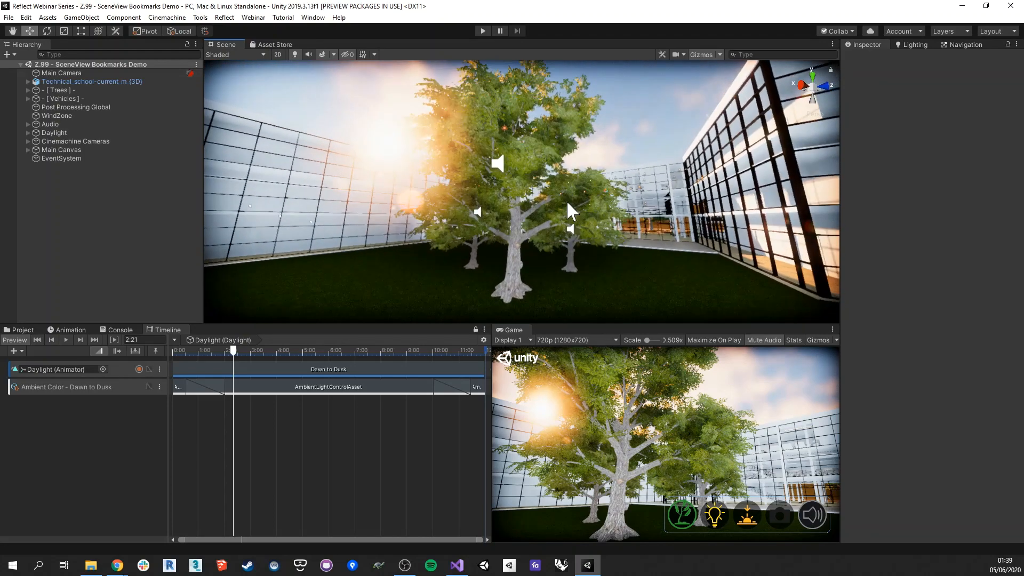
pyautogui.rightClick(599, 189)
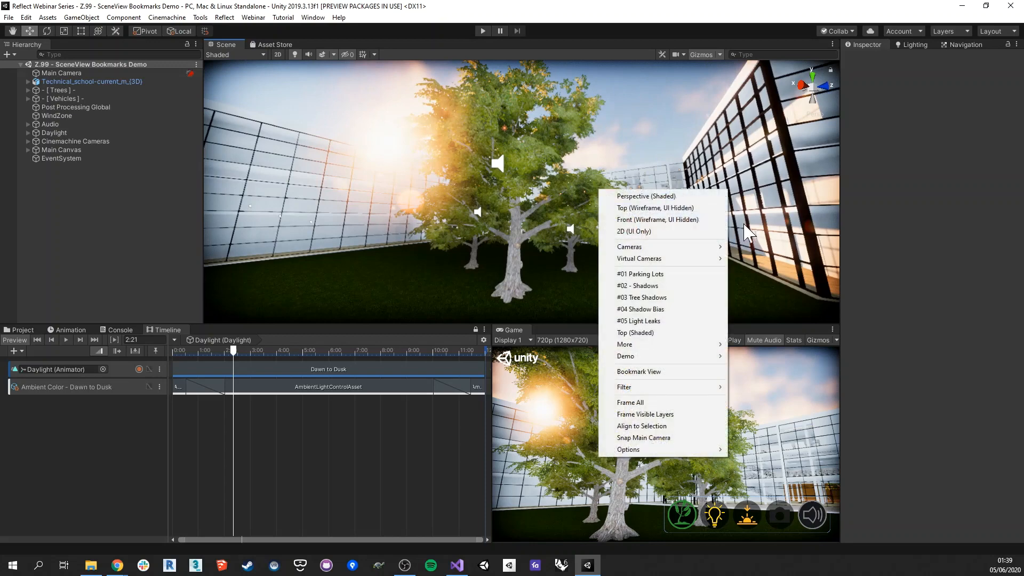
pyautogui.click(662, 437)
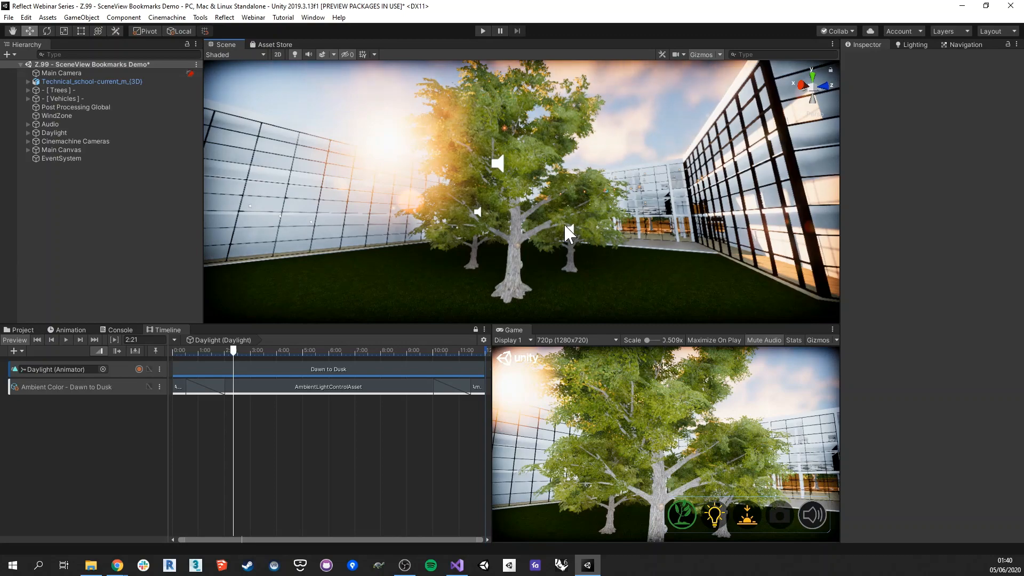
# - Orbit slightly around the trees, select the Main Camera and examine its CinemachineBrain settings
pyautogui.keyDown('alt'); pyautogui.moveTo(564, 222); pyautogui.dragTo(584, 233); pyautogui.keyUp('alt')
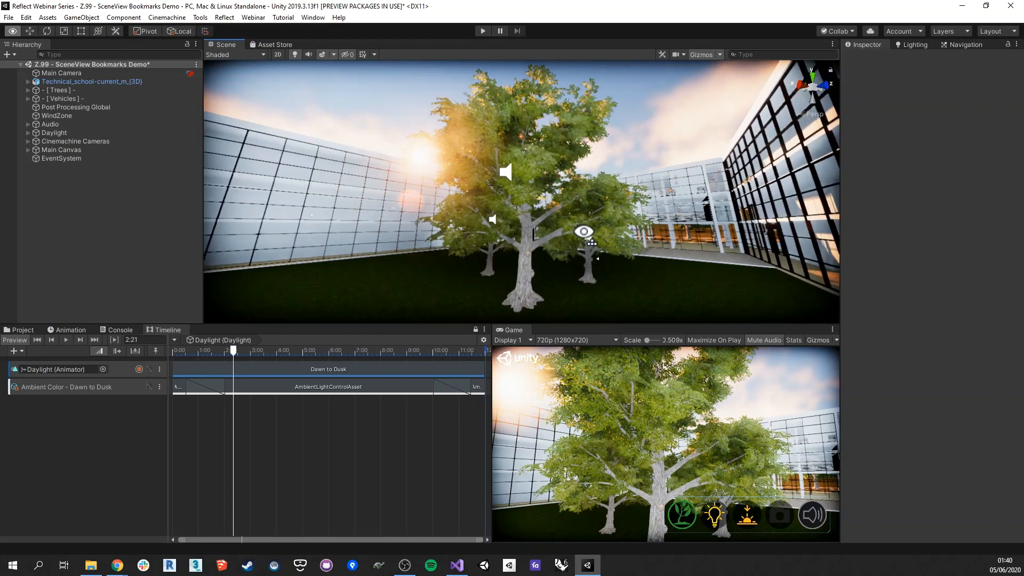
pyautogui.click(69, 73)
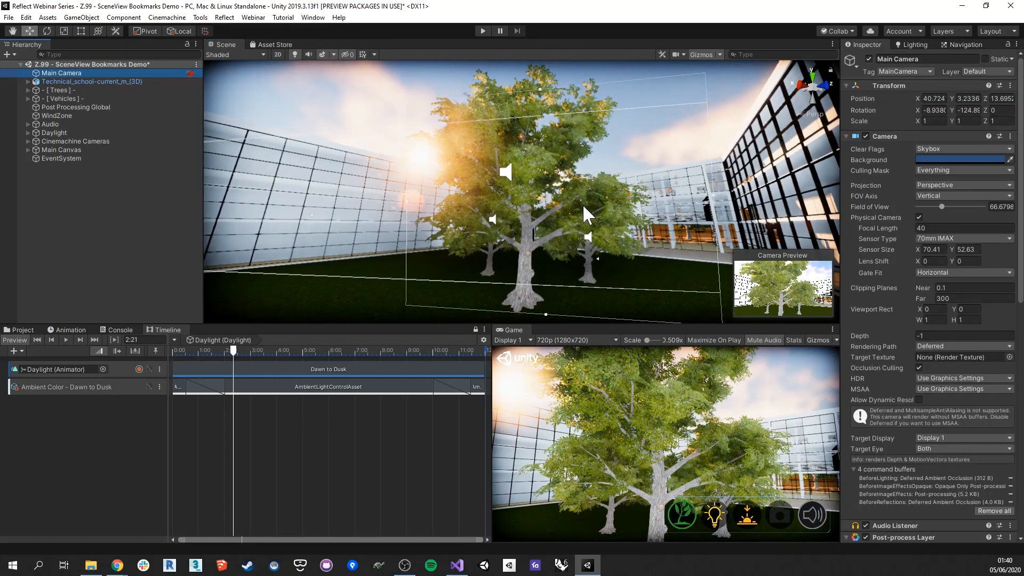
pyautogui.scroll(-10, 931, 405)
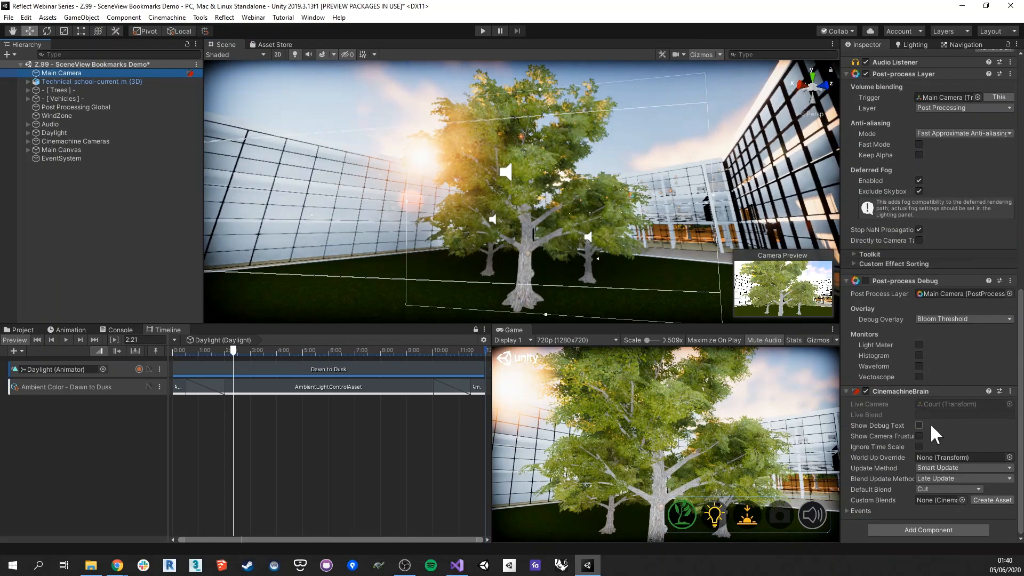
# - Enable Post-process Debug on the Main Camera and cycle its debug overlay through Depth Of Field, Ambient Occlusion and Bloom Threshold
pyautogui.click(866, 281)
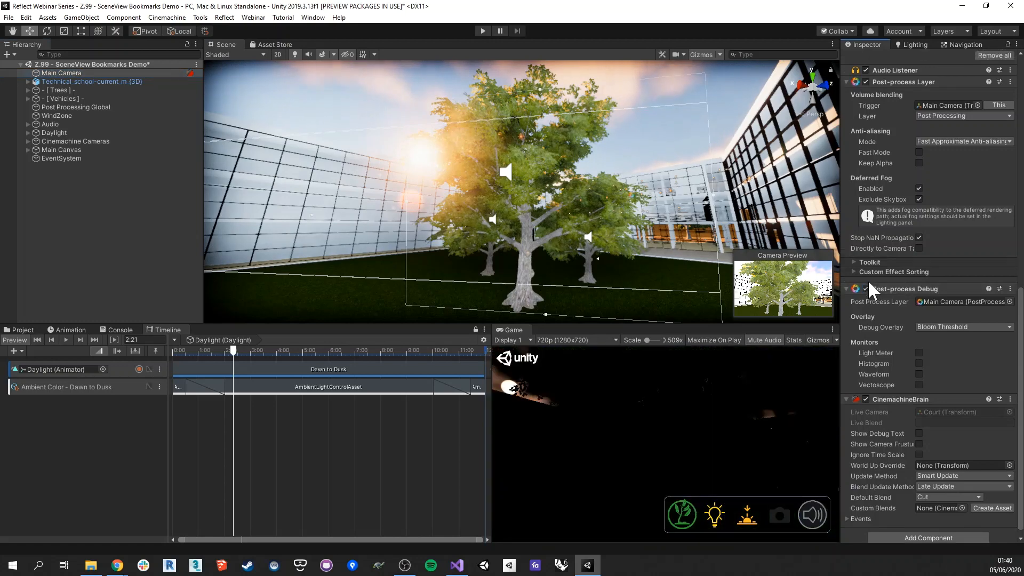
pyautogui.click(954, 327)
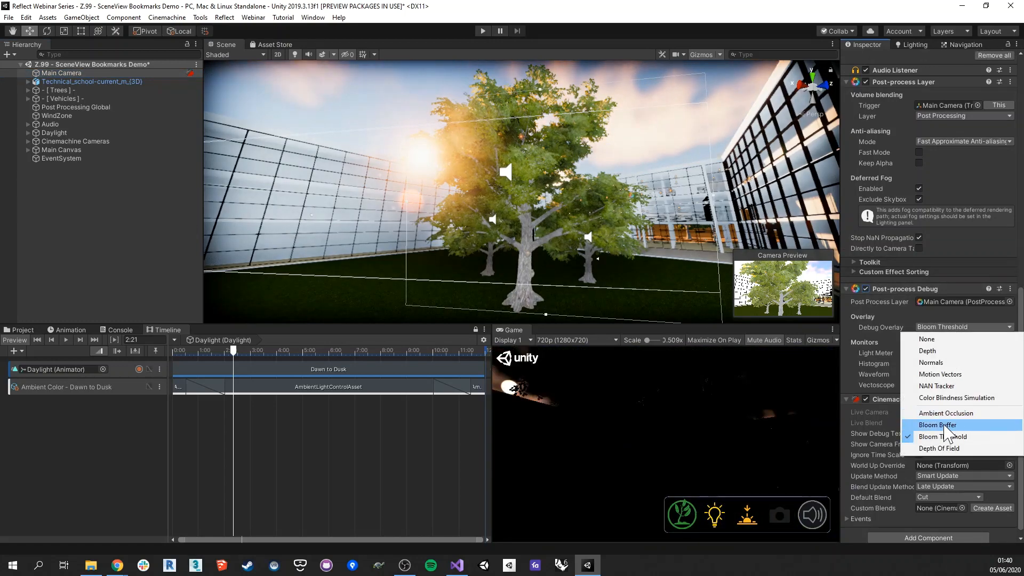
pyautogui.click(940, 449)
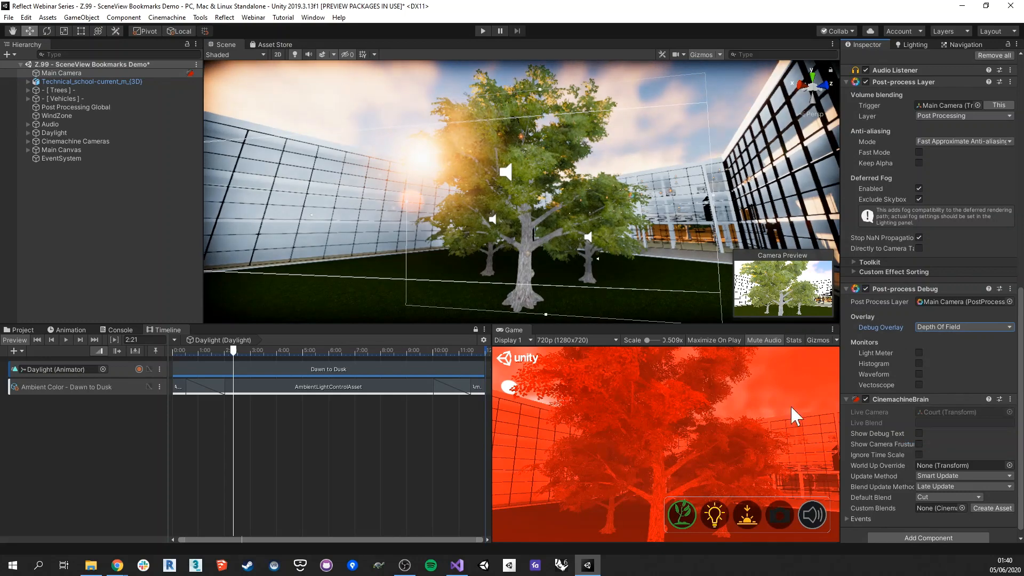
pyautogui.click(947, 326)
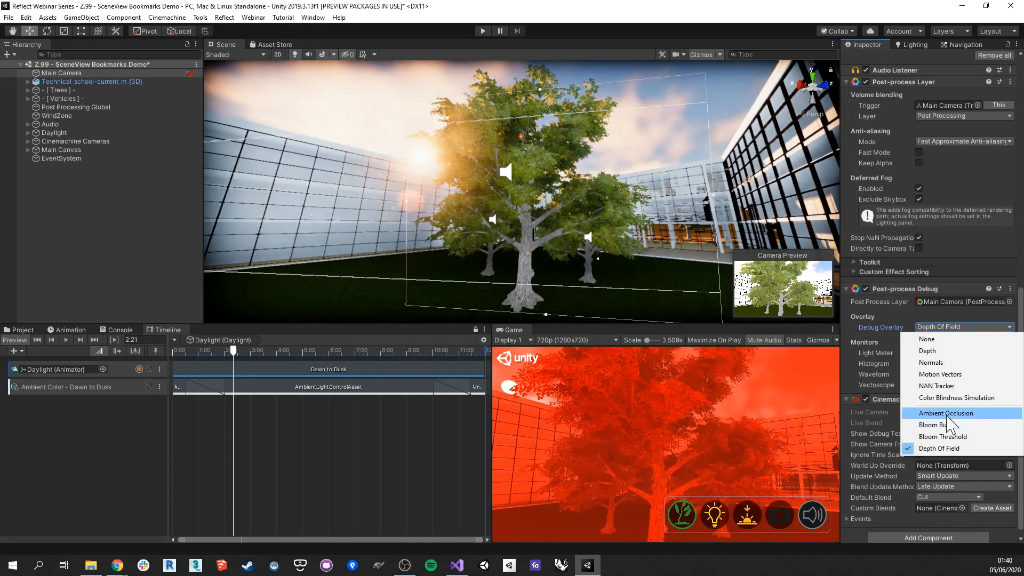
pyautogui.click(946, 413)
pyautogui.click(950, 325)
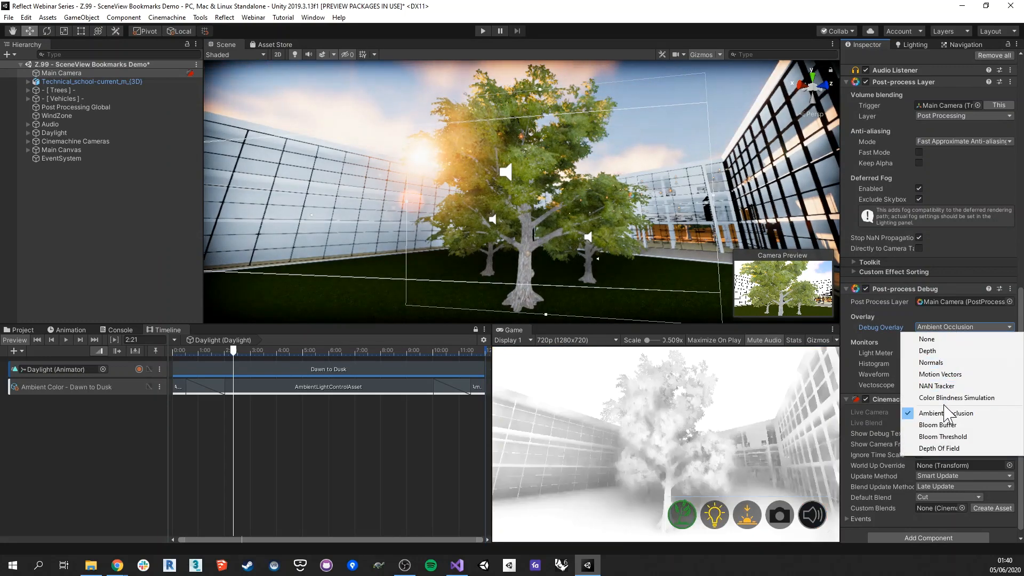
pyautogui.click(950, 436)
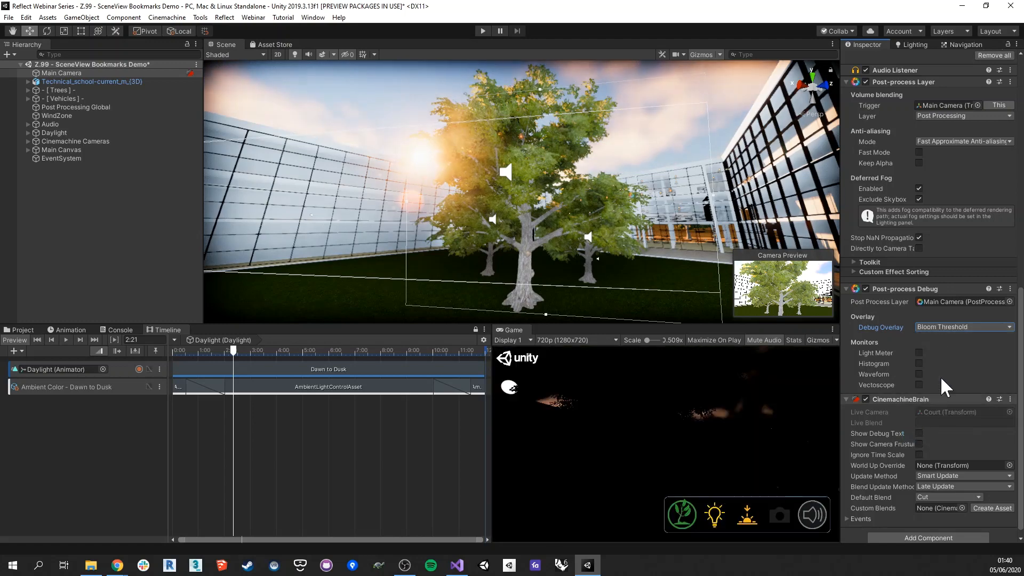
pyautogui.click(942, 327)
pyautogui.click(933, 318)
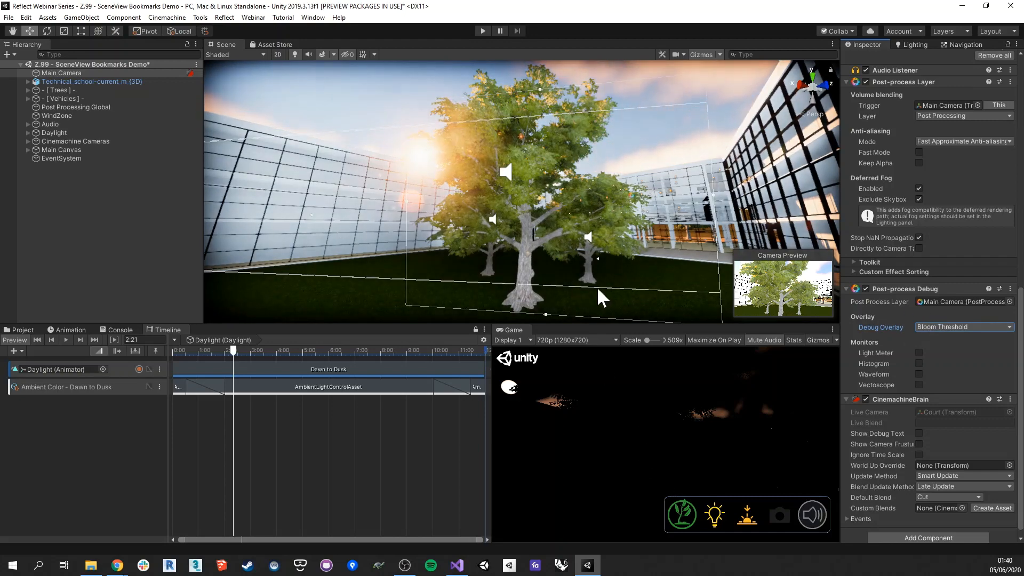
# - Shift the scene view slightly around the courtyard trees and lock the main camera to the scene view
pyautogui.moveTo(588, 223); pyautogui.dragTo(572, 231, button='right')
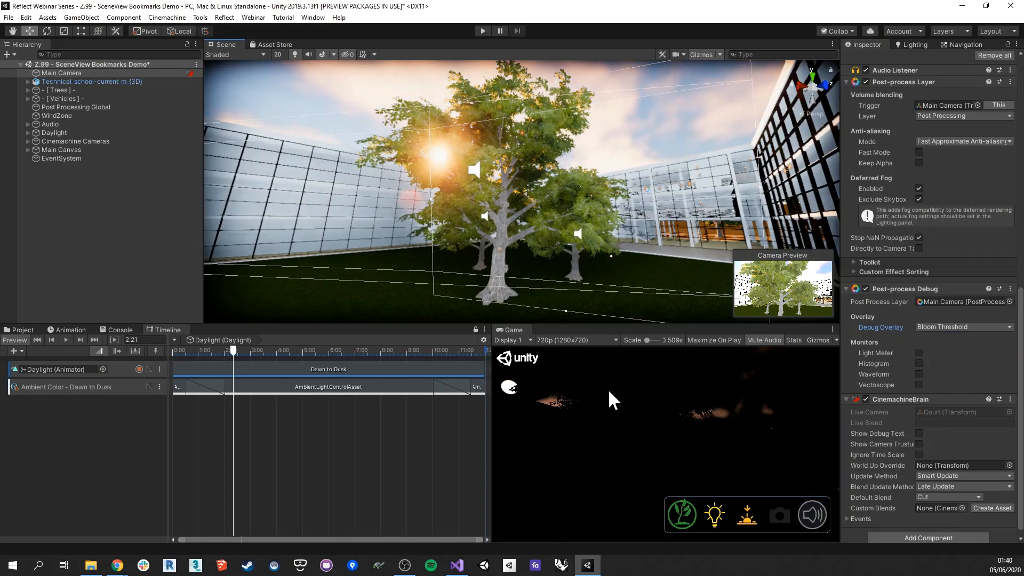
pyautogui.rightClick(533, 202)
pyautogui.moveTo(587, 463)
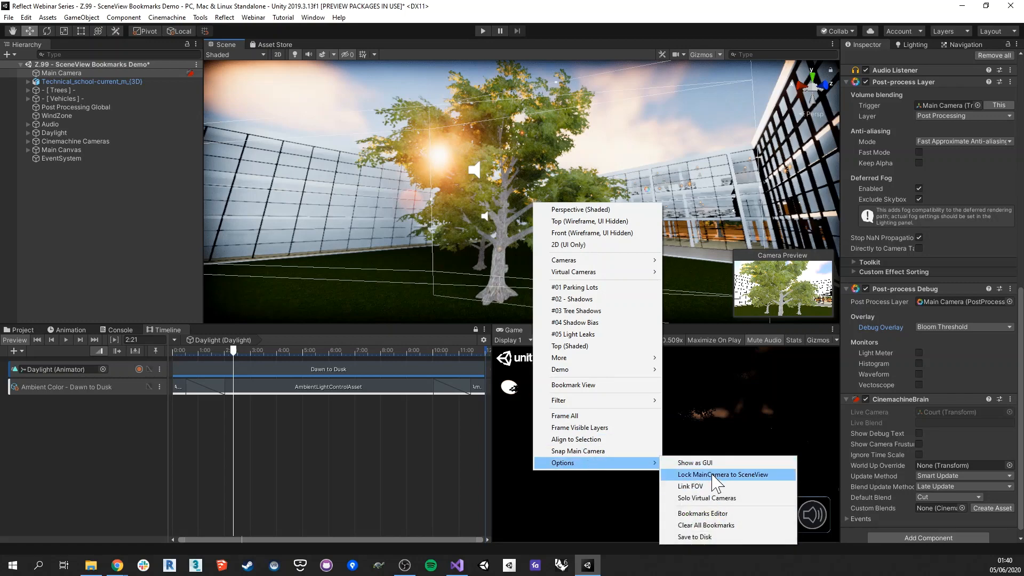
pyautogui.click(732, 475)
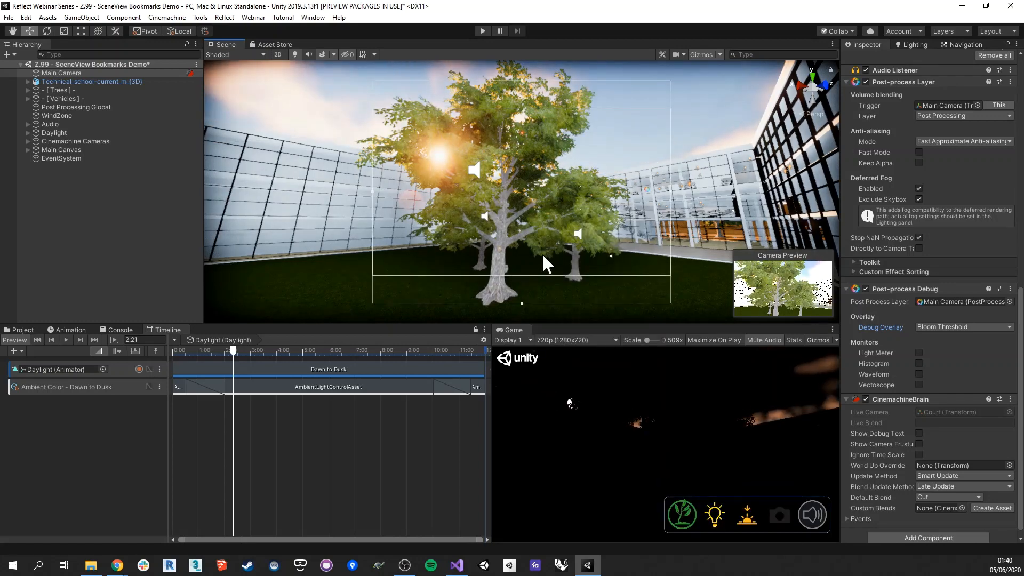
# - Switch the scene view to the Court virtual camera and reframe the courtyard trees through it
pyautogui.rightClick(604, 235)
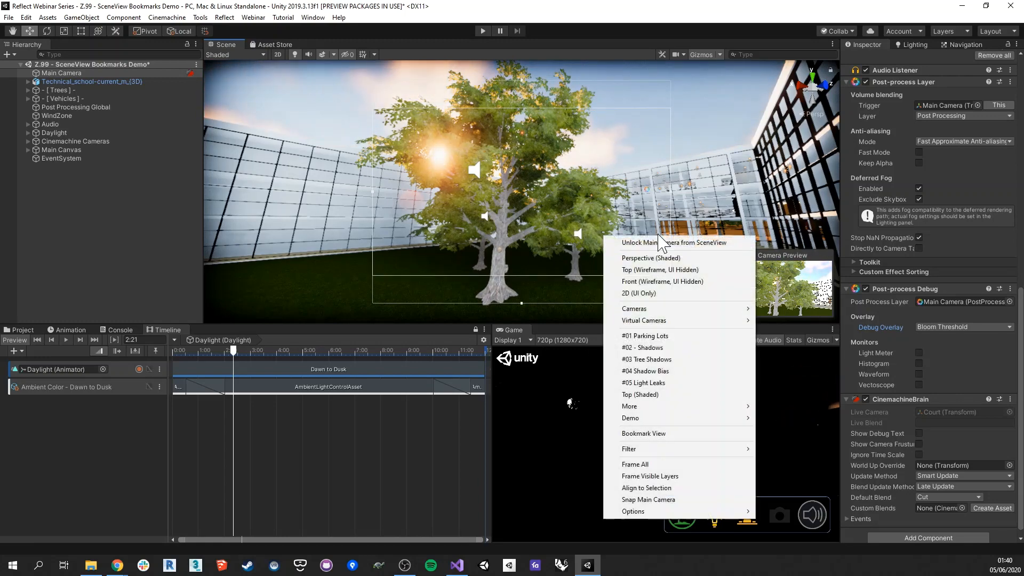
pyautogui.moveTo(678, 323)
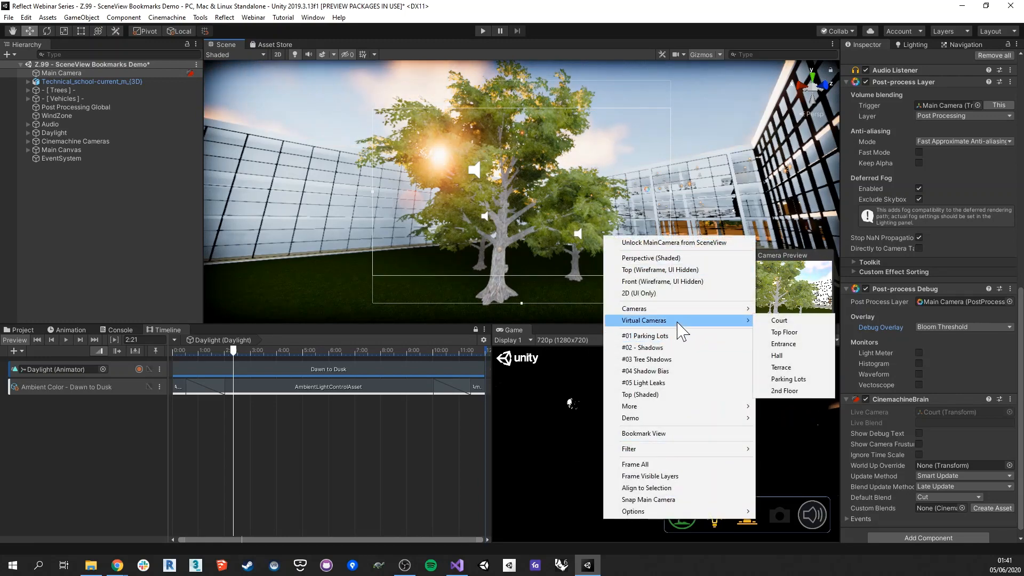
pyautogui.click(805, 320)
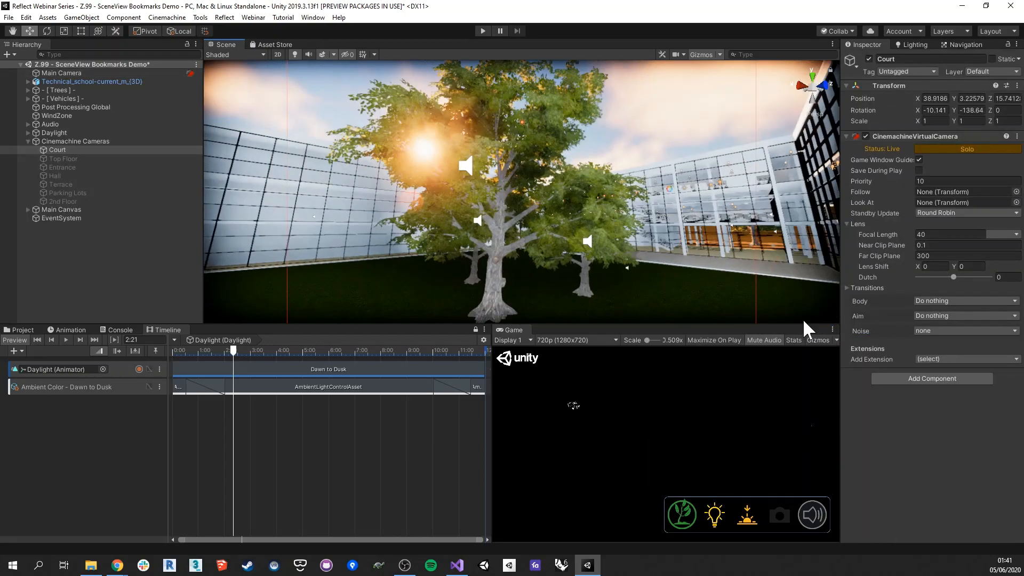
pyautogui.moveTo(629, 243); pyautogui.dragTo(667, 224, button='right')
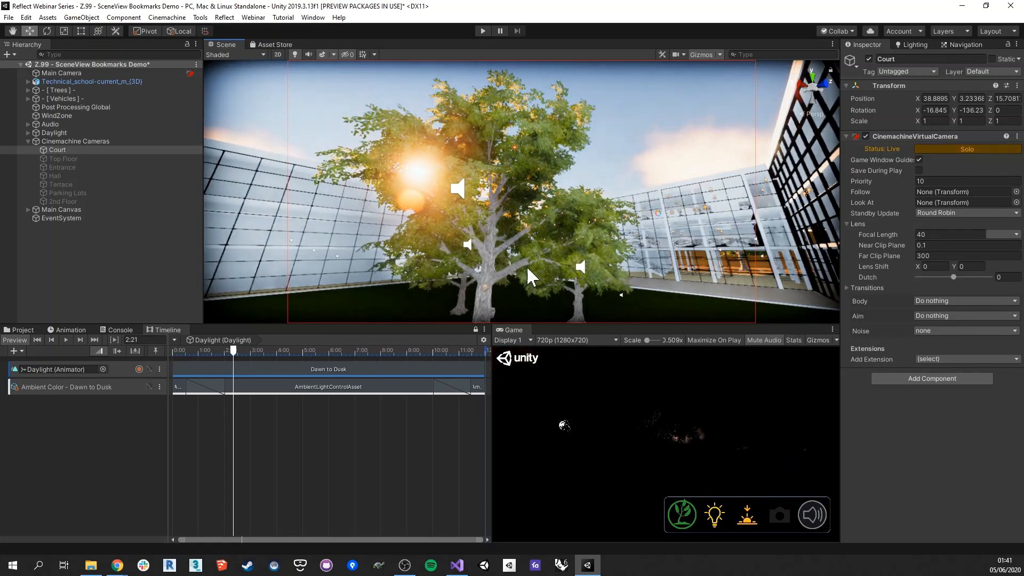
pyautogui.moveTo(526, 266); pyautogui.dragTo(568, 267, button='right')
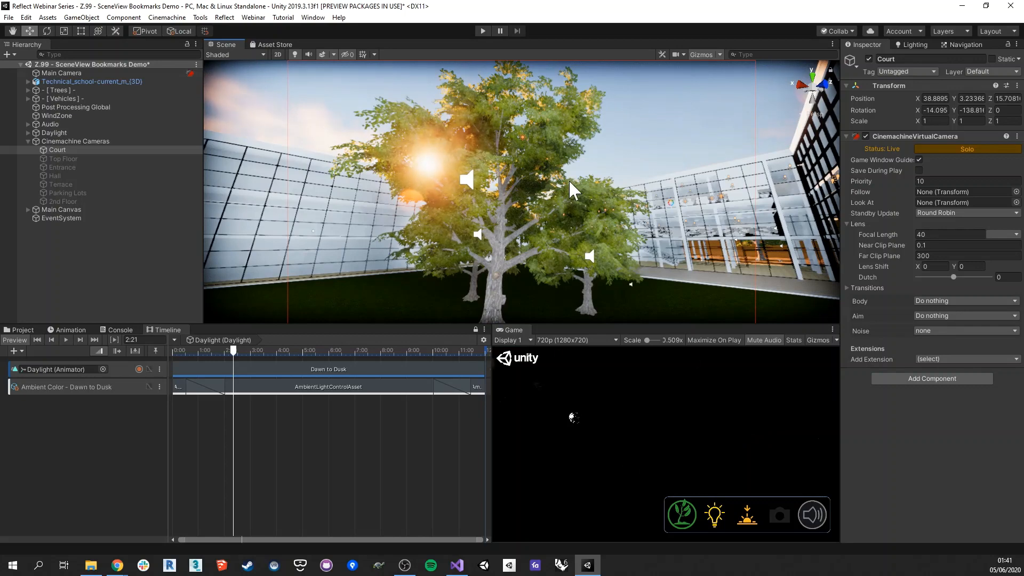
pyautogui.rightClick(574, 199)
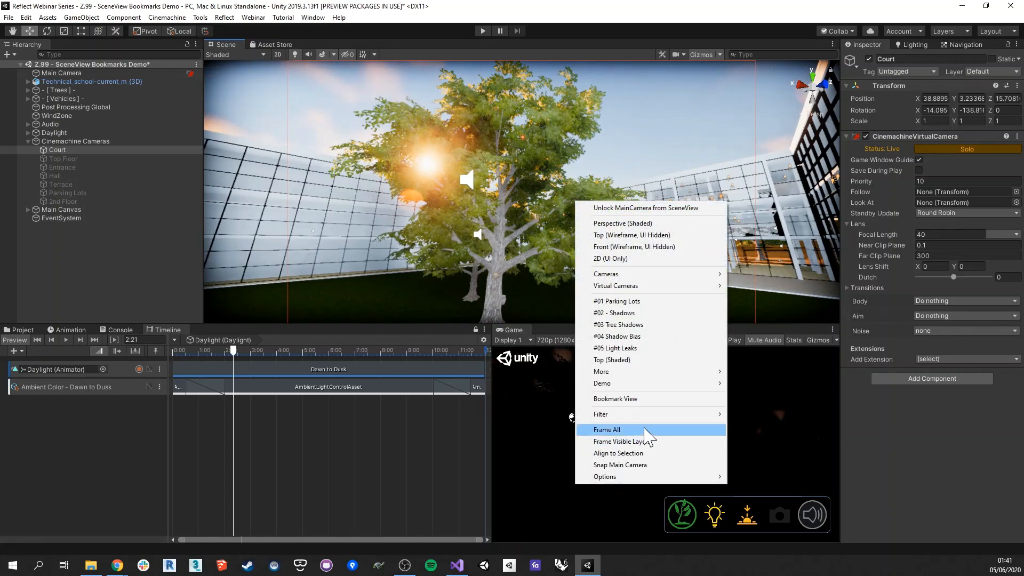
pyautogui.moveTo(645, 418)
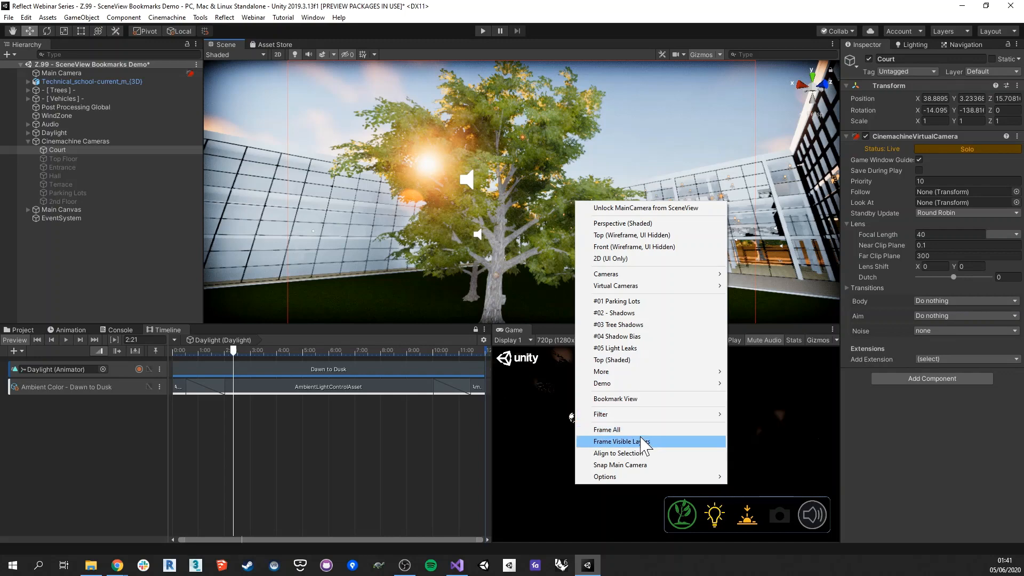
pyautogui.click(940, 460)
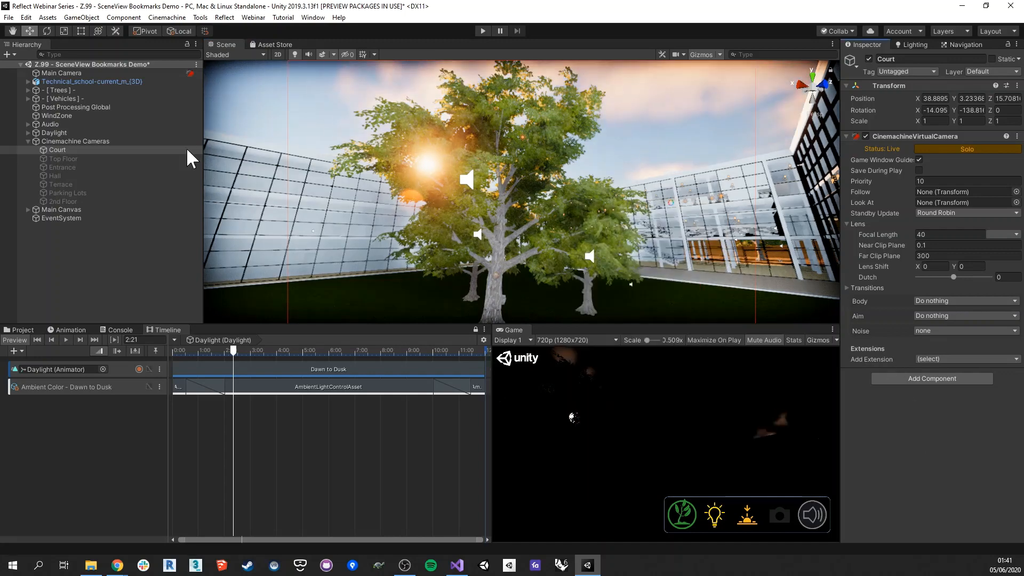
# - Select the Main Camera and disable its Post-process Debug component
pyautogui.click(117, 74)
pyautogui.scroll(-10, 949, 395)
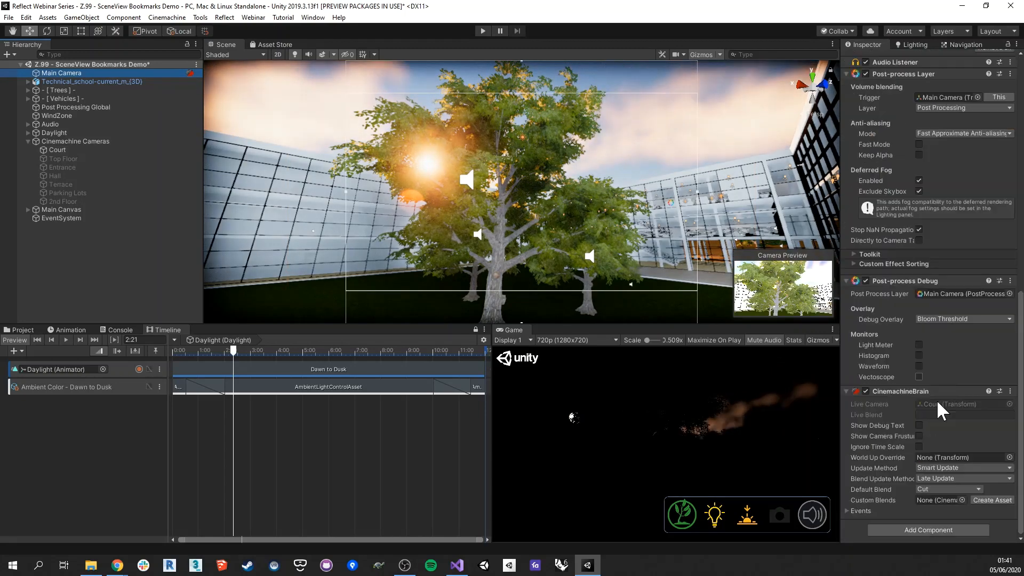
pyautogui.click(865, 281)
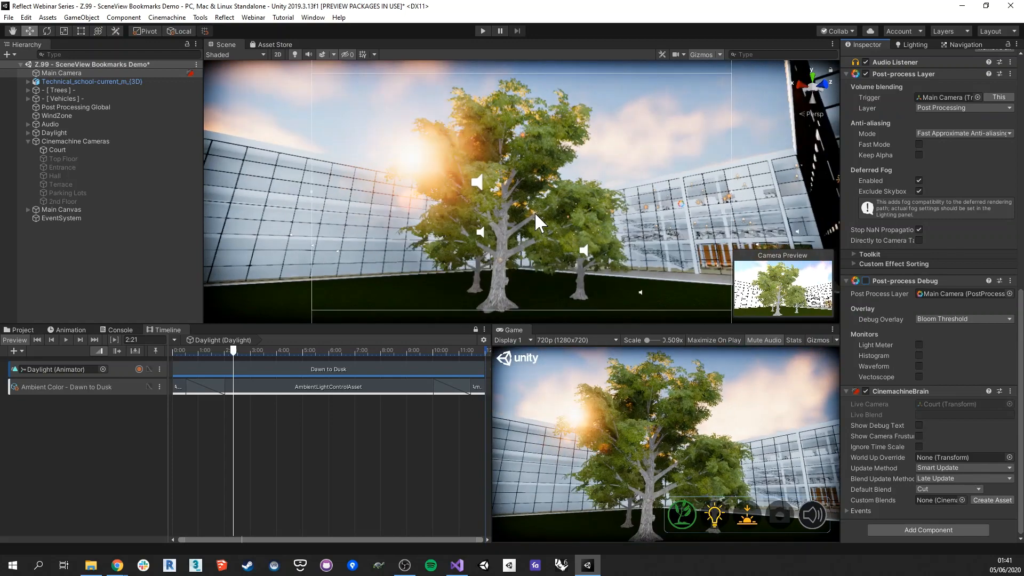
# - Reframe the courtyard trees, switch to the Top Floor virtual camera and adjust its view of the interior
pyautogui.keyDown('alt'); pyautogui.moveTo(548, 200); pyautogui.dragTo(546, 217); pyautogui.keyUp('alt')
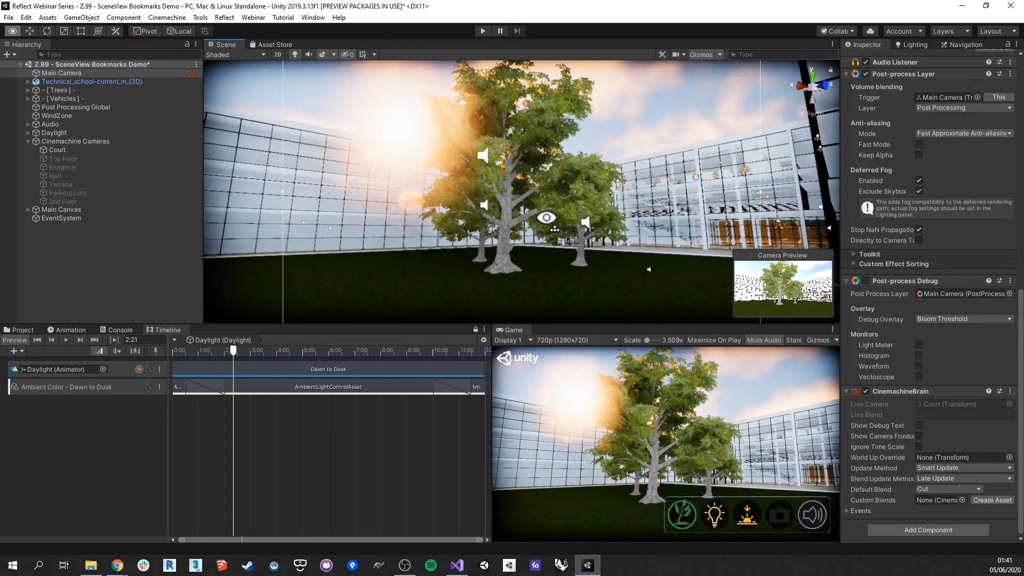
pyautogui.moveTo(546, 217); pyautogui.dragTo(554, 194, button='middle')
pyautogui.rightClick(553, 195)
pyautogui.moveTo(640, 284)
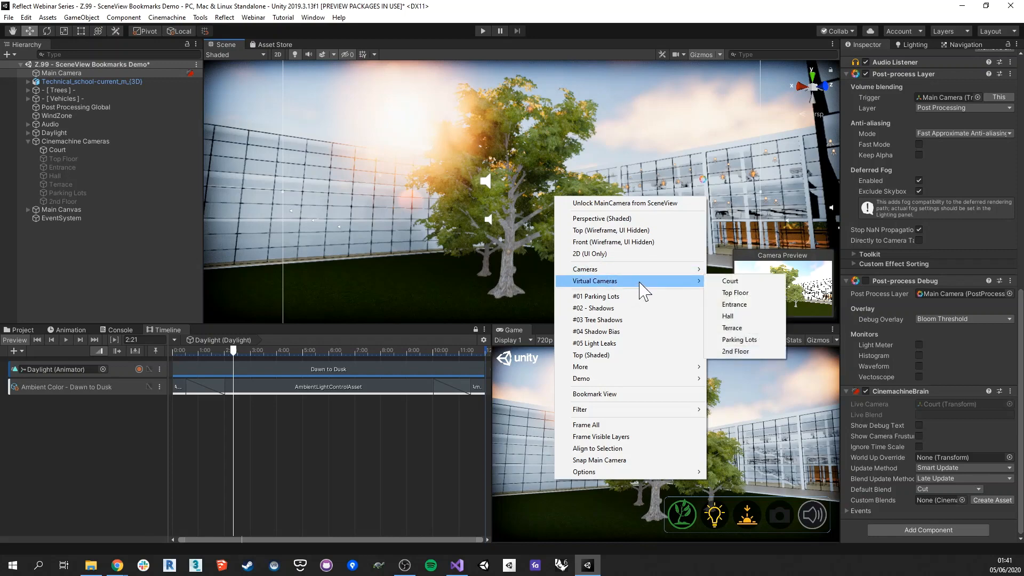
pyautogui.click(735, 292)
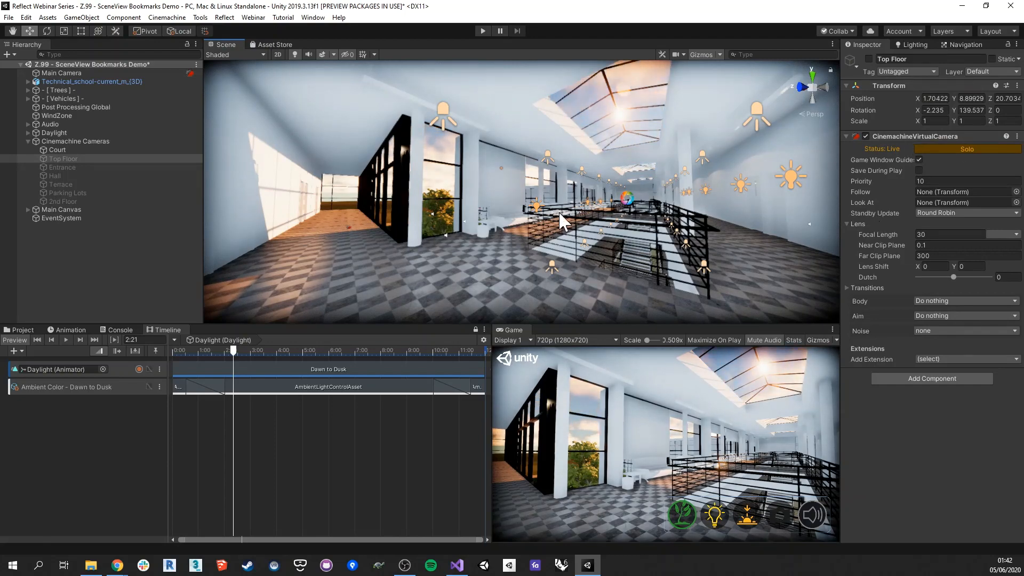
pyautogui.moveTo(559, 213); pyautogui.dragTo(568, 216, button='middle')
pyautogui.moveTo(513, 208); pyautogui.dragTo(563, 222, button='right')
# - Switch to the Hall virtual camera and fly it inside the hall to face the curved balcony and glass wall
pyautogui.rightClick(571, 227)
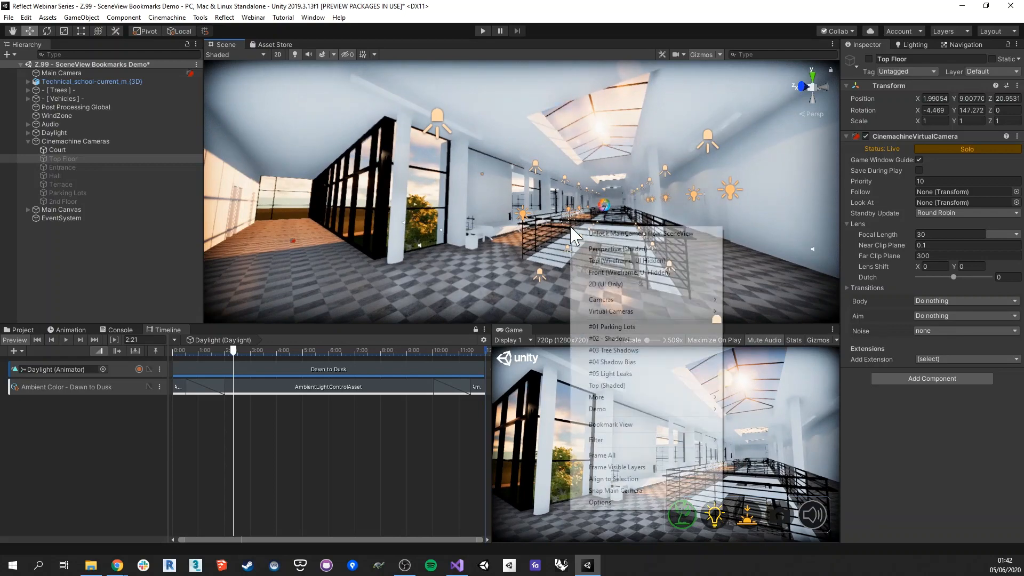
pyautogui.moveTo(645, 314)
pyautogui.click(771, 346)
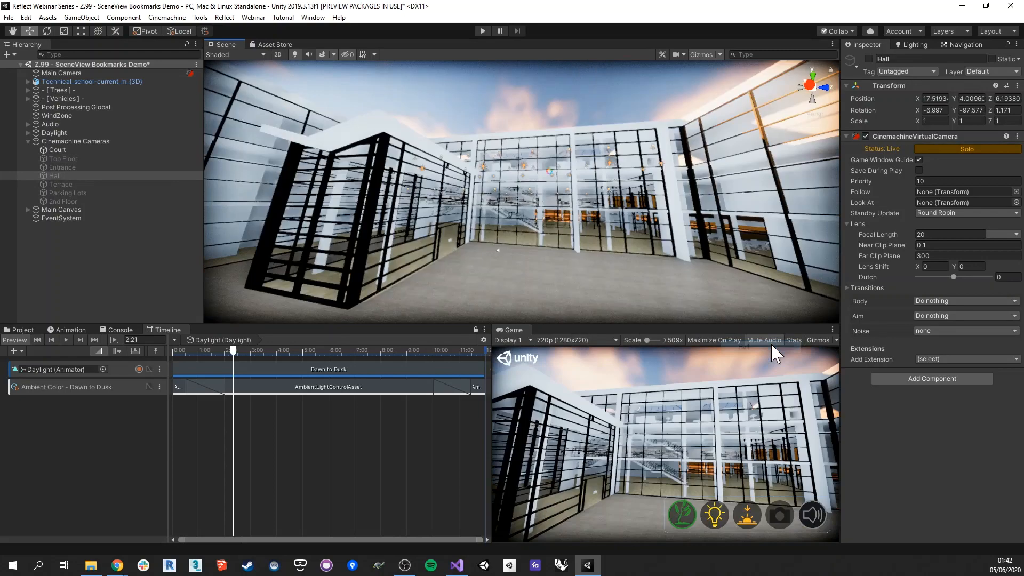
pyautogui.moveTo(569, 231); pyautogui.dragTo(577, 226, button='right')
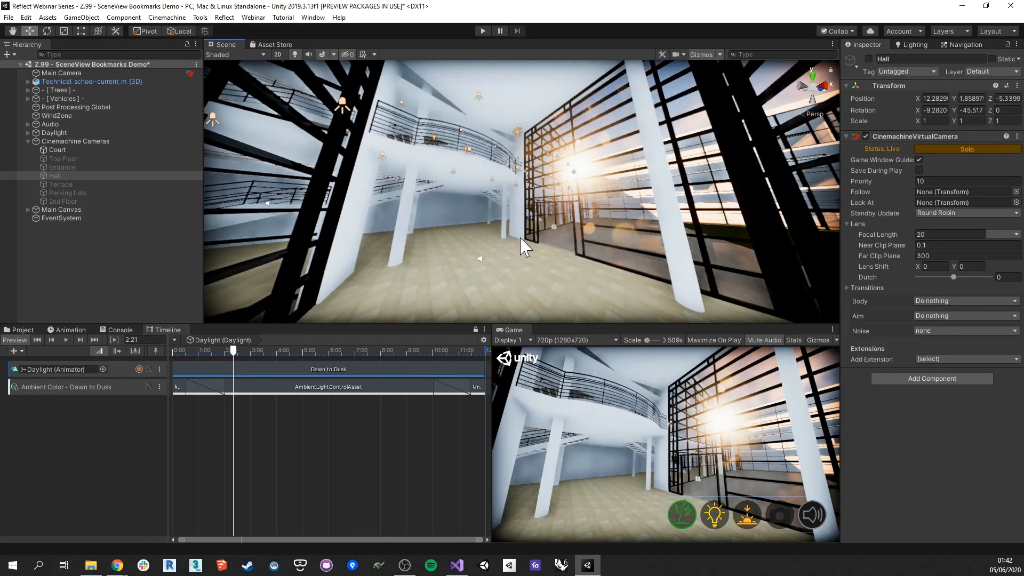
# - Unlock the main camera from the scene view and show the bookmarks as GUI in the scene view
pyautogui.rightClick(561, 216)
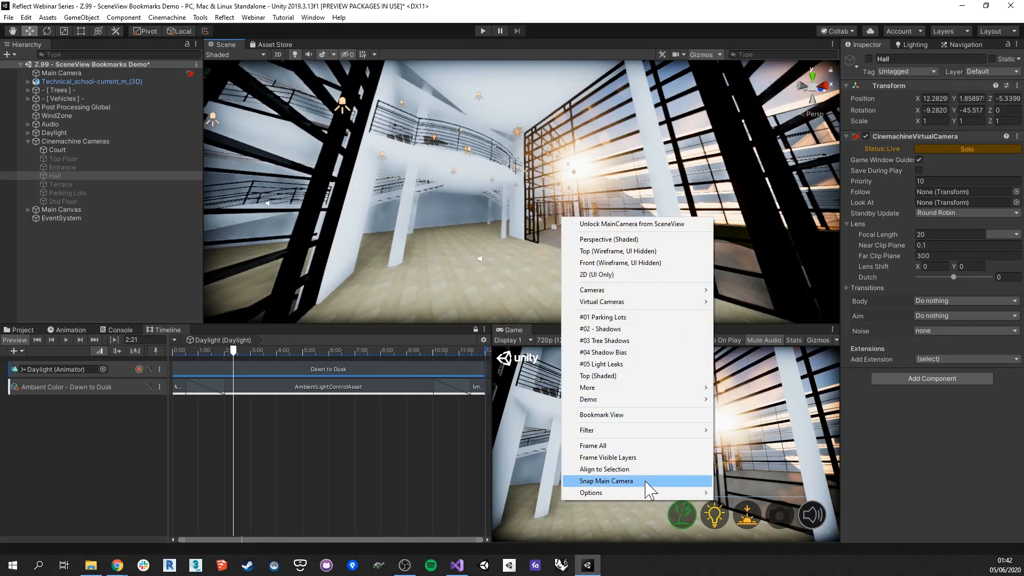
pyautogui.click(649, 227)
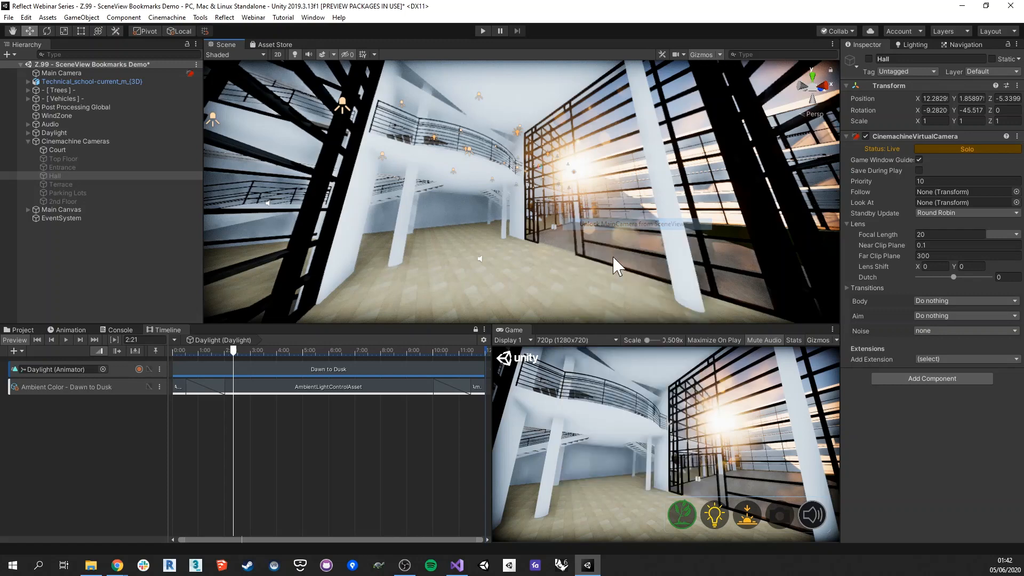
pyautogui.rightClick(565, 209)
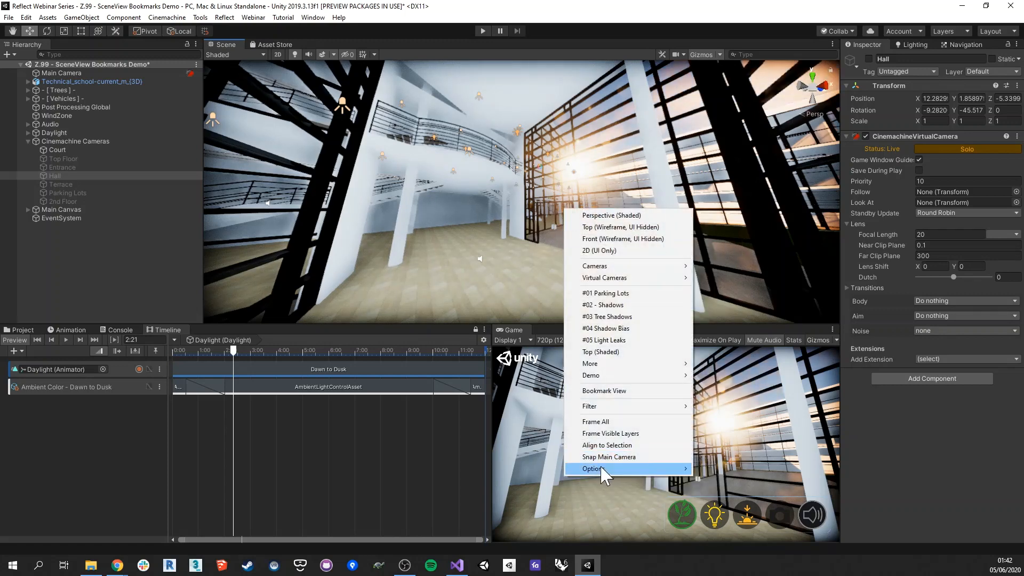
pyautogui.moveTo(607, 468)
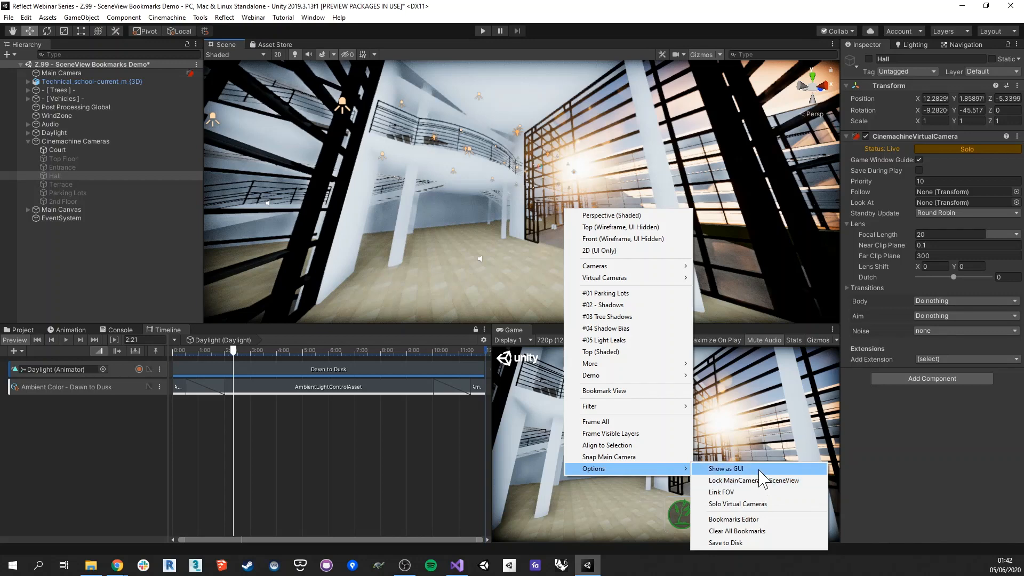
pyautogui.click(759, 470)
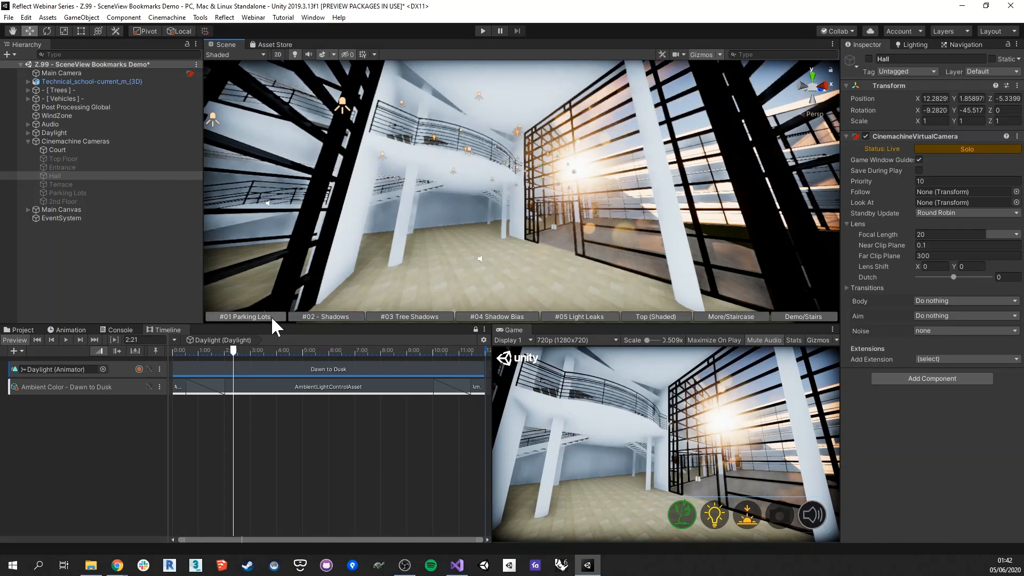
# - Recall the #01 Parking Lots, #02 - Shadows, #03 Tree Shadows, #04 Shadow Bias and #05 Light Leaks bookmarks from the on-screen GUI
pyautogui.click(271, 315)
pyautogui.click(331, 316)
pyautogui.click(495, 316)
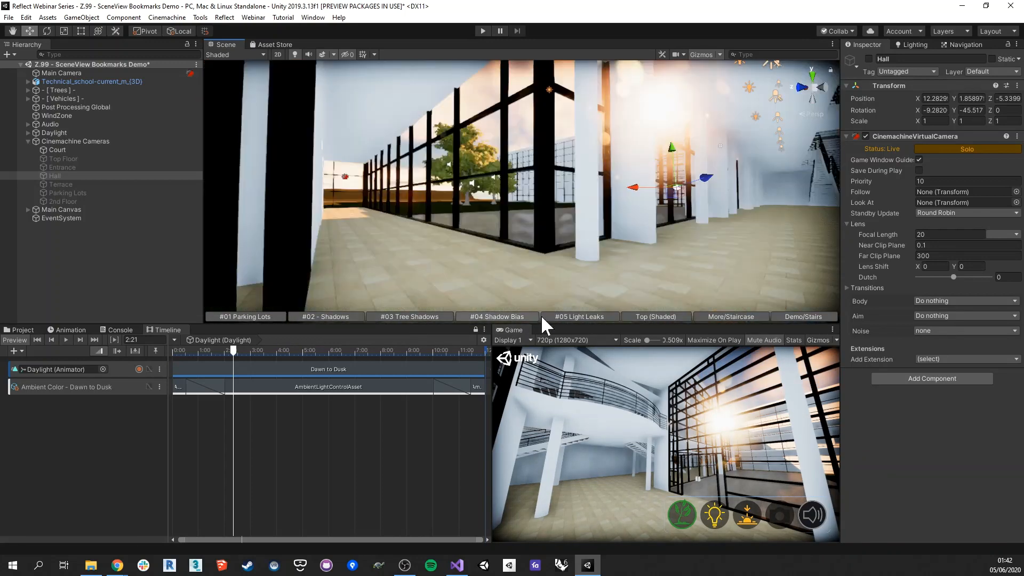
pyautogui.click(571, 316)
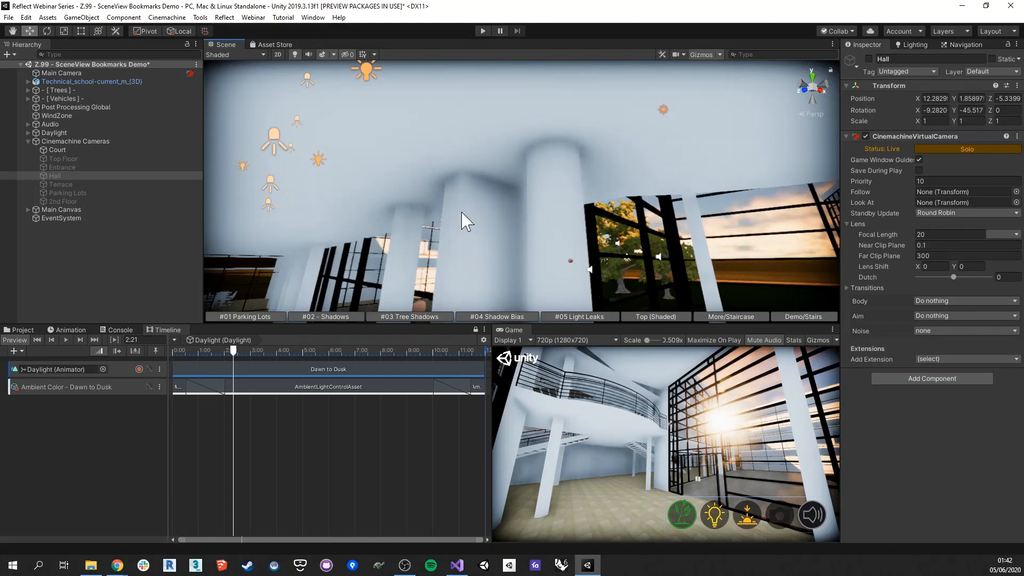
pyautogui.click(269, 315)
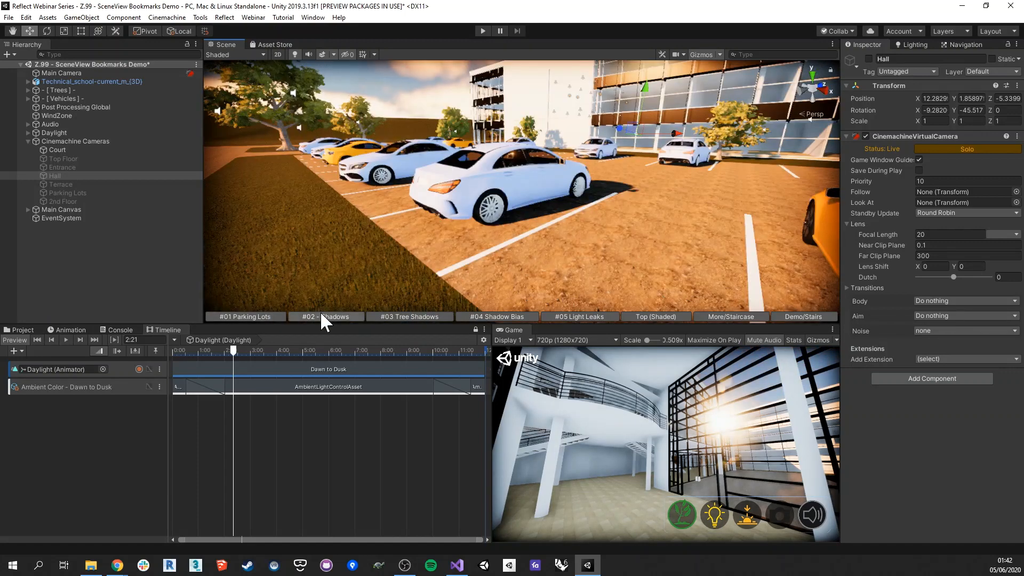
pyautogui.click(320, 316)
pyautogui.click(385, 316)
pyautogui.click(518, 316)
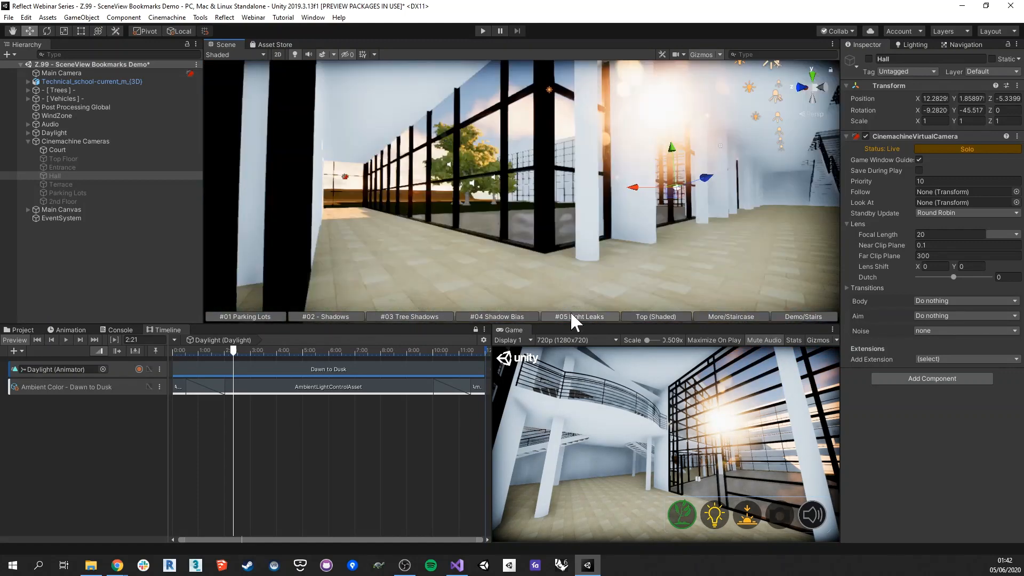
# - Recall the #05 Light Leaks bookmark and turn off the bookmark GUI in the scene view
pyautogui.click(573, 314)
pyautogui.rightClick(534, 225)
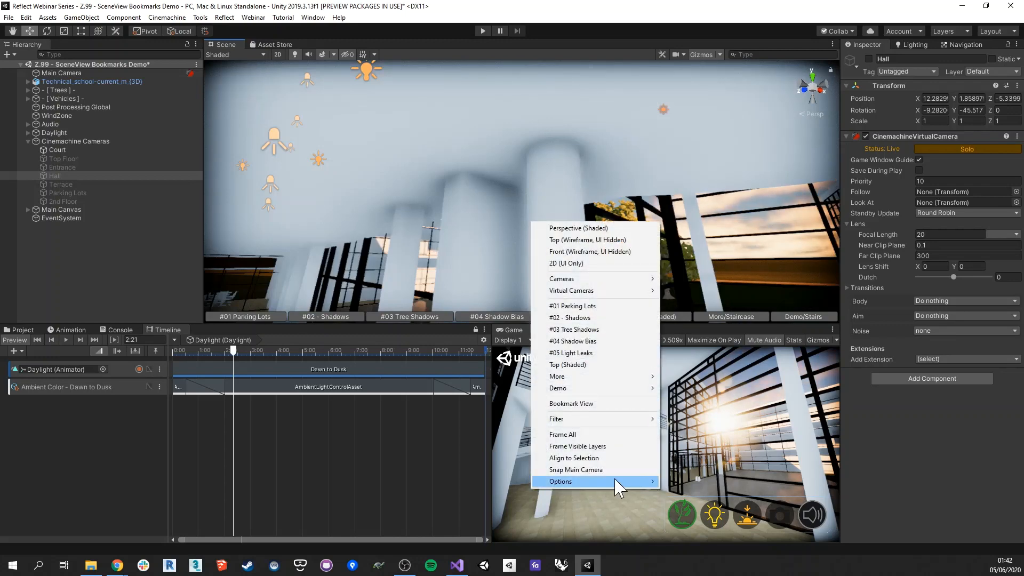
pyautogui.moveTo(618, 481)
pyautogui.click(676, 484)
# - Open the Bookmarks Editor, enlarge it slightly to fit all bookmark rows and reposition it over the scene view
pyautogui.rightClick(499, 209)
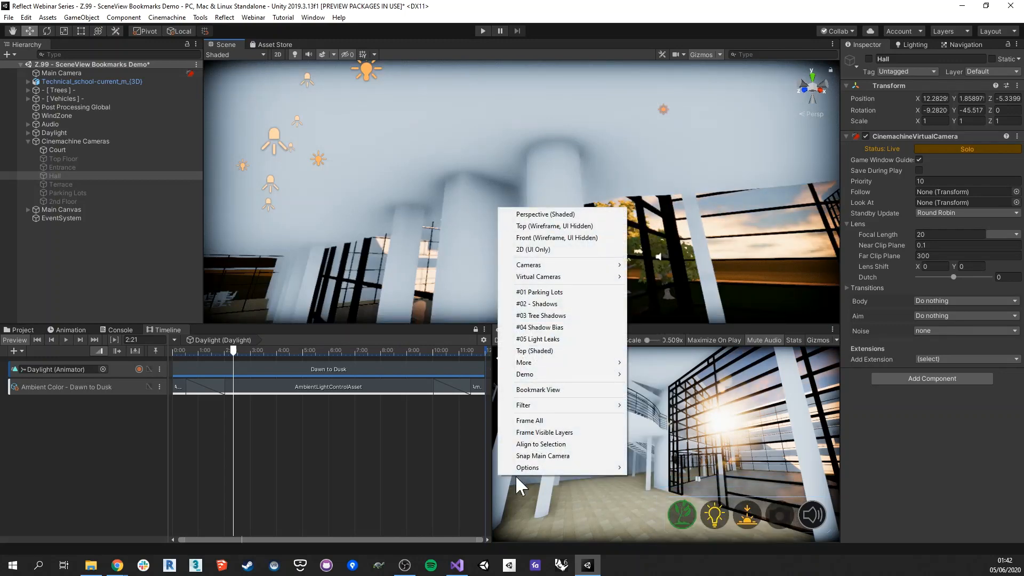
pyautogui.moveTo(538, 468)
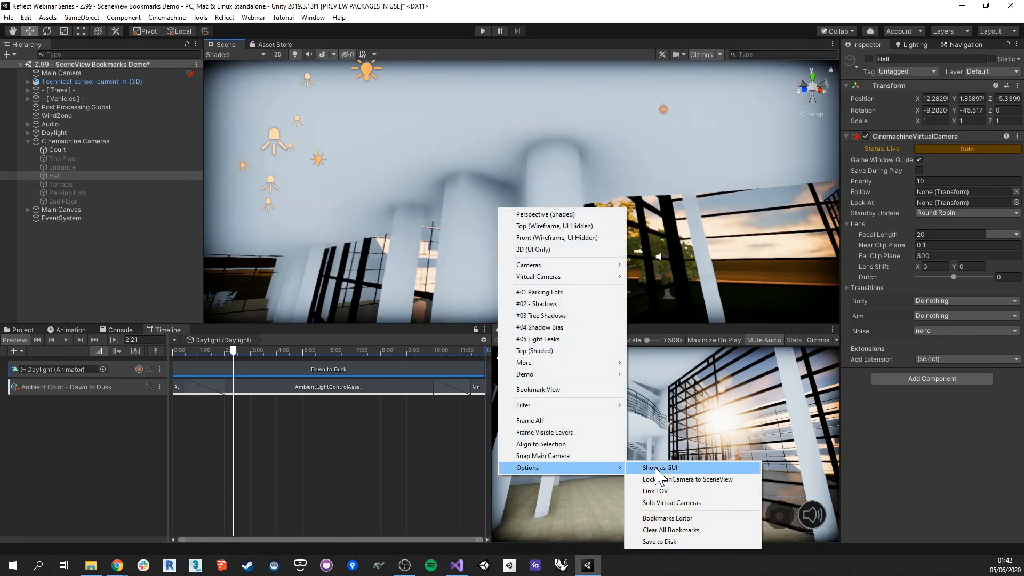
pyautogui.click(668, 520)
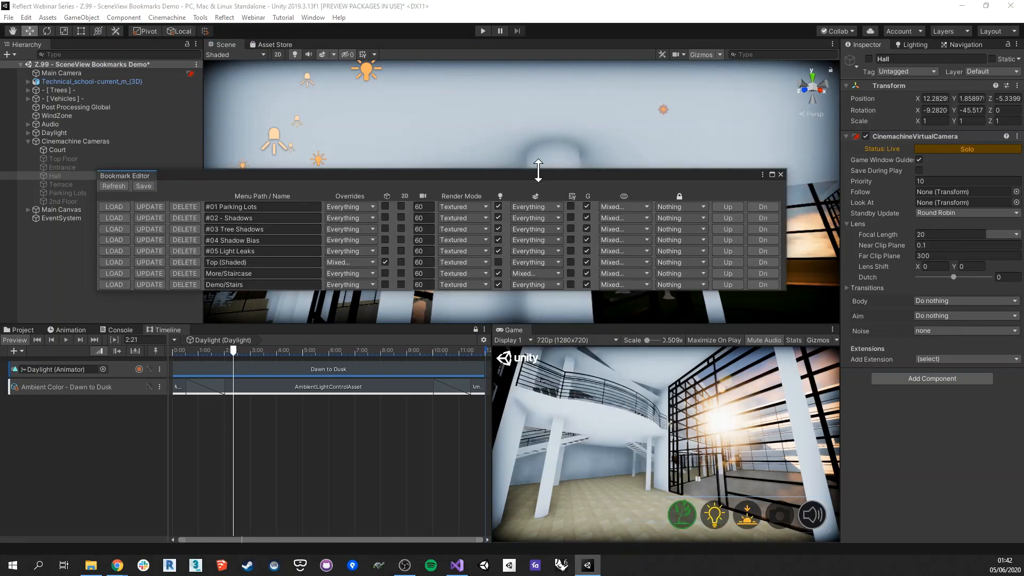
pyautogui.moveTo(539, 171); pyautogui.dragTo(589, 156)
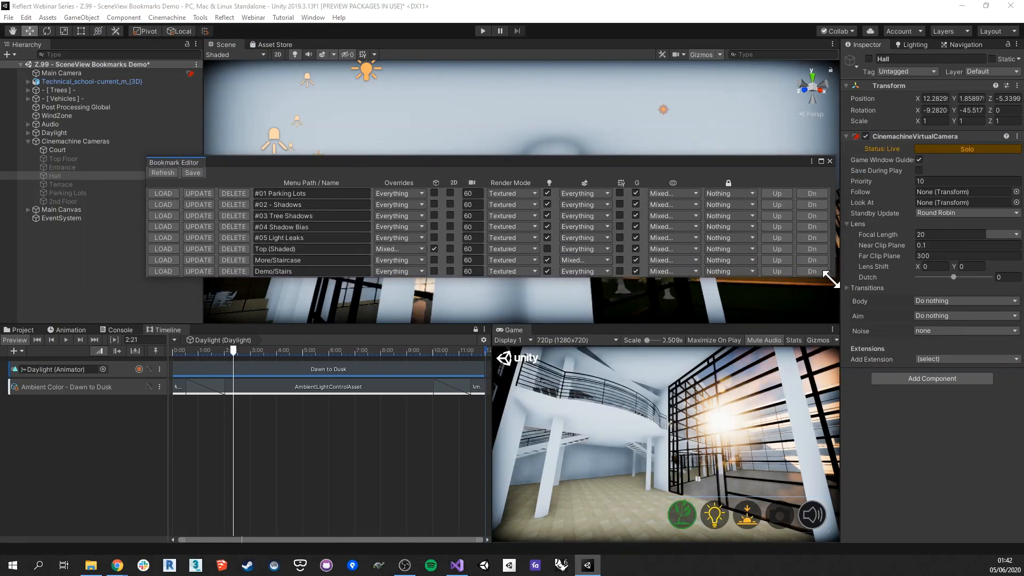
pyautogui.moveTo(830, 285); pyautogui.dragTo(829, 292)
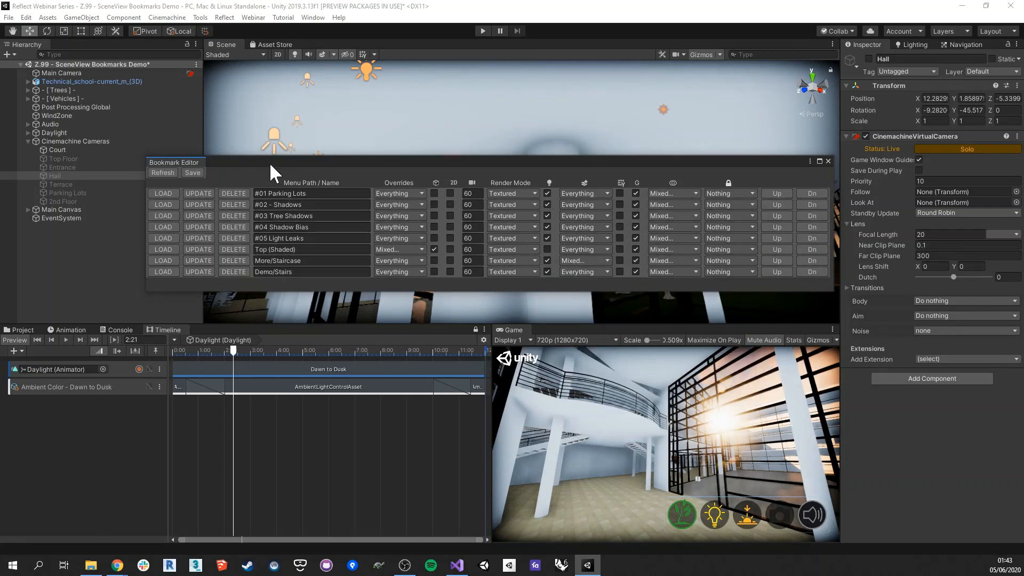
pyautogui.moveTo(281, 165); pyautogui.dragTo(254, 180)
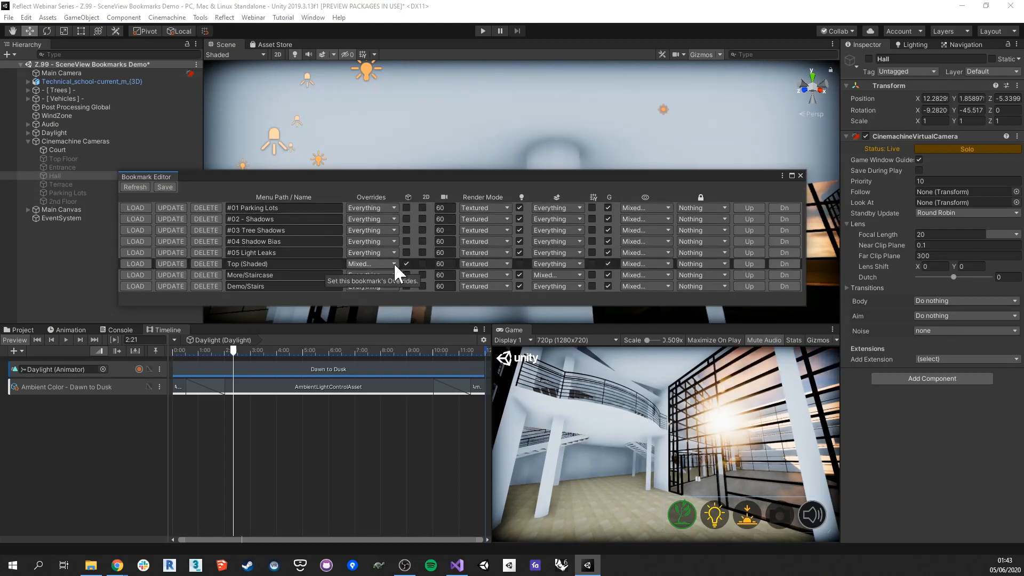
# - Examine the Overrides options of the #01 Parking Lots and Top (Shaded) bookmarks without changing them
pyautogui.click(394, 208)
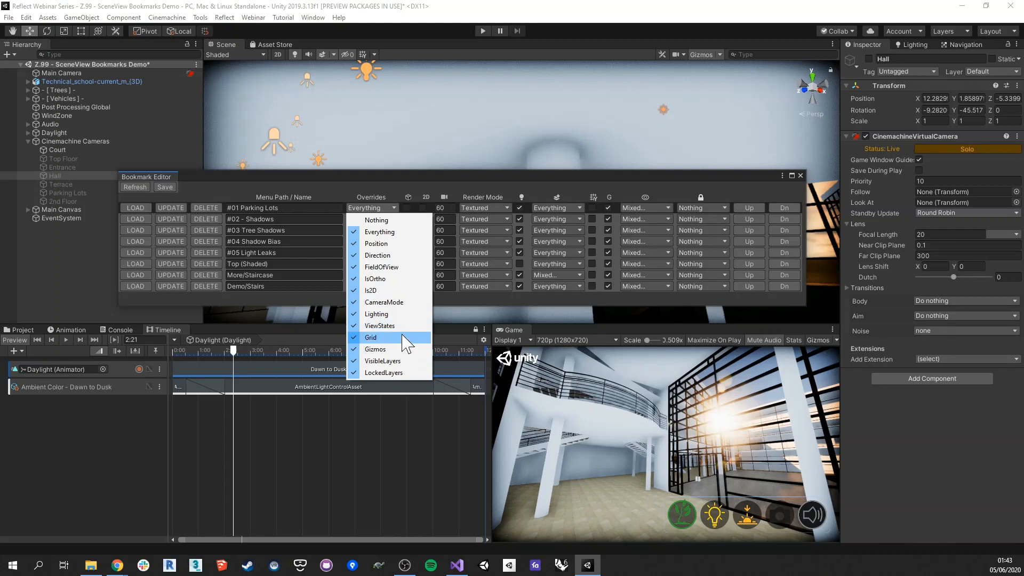
pyautogui.click(418, 174)
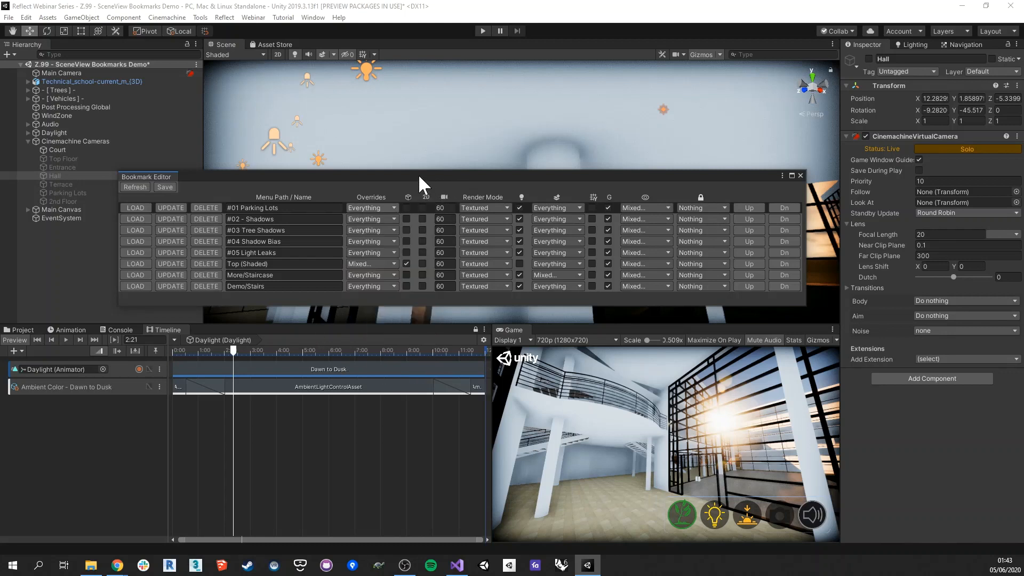
pyautogui.click(394, 264)
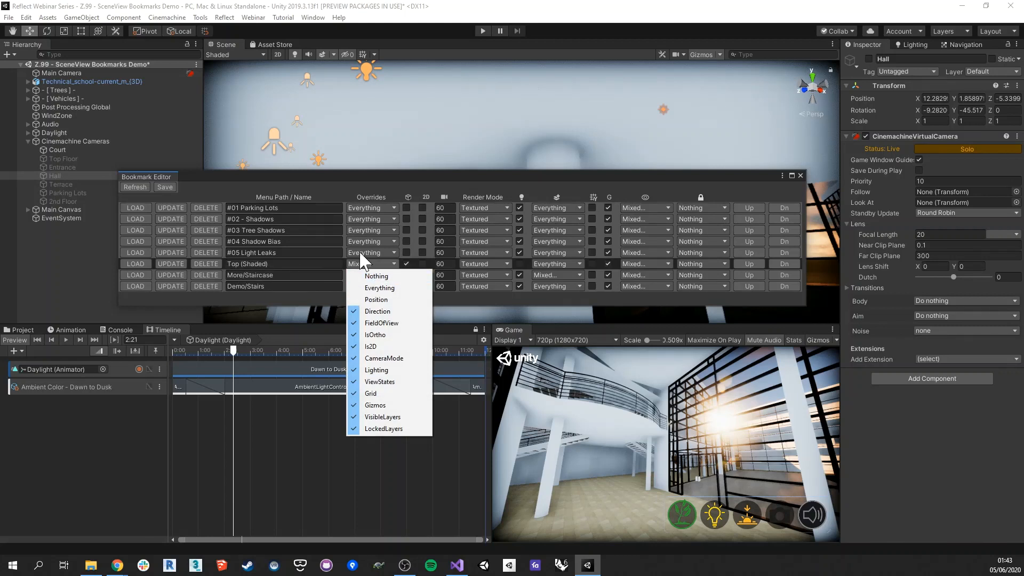
pyautogui.click(376, 174)
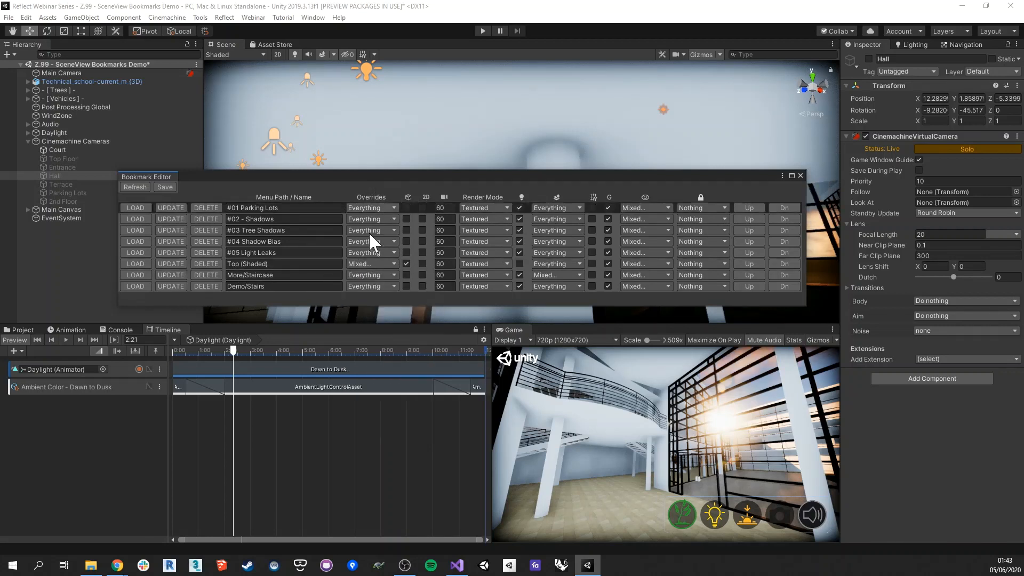
pyautogui.click(388, 264)
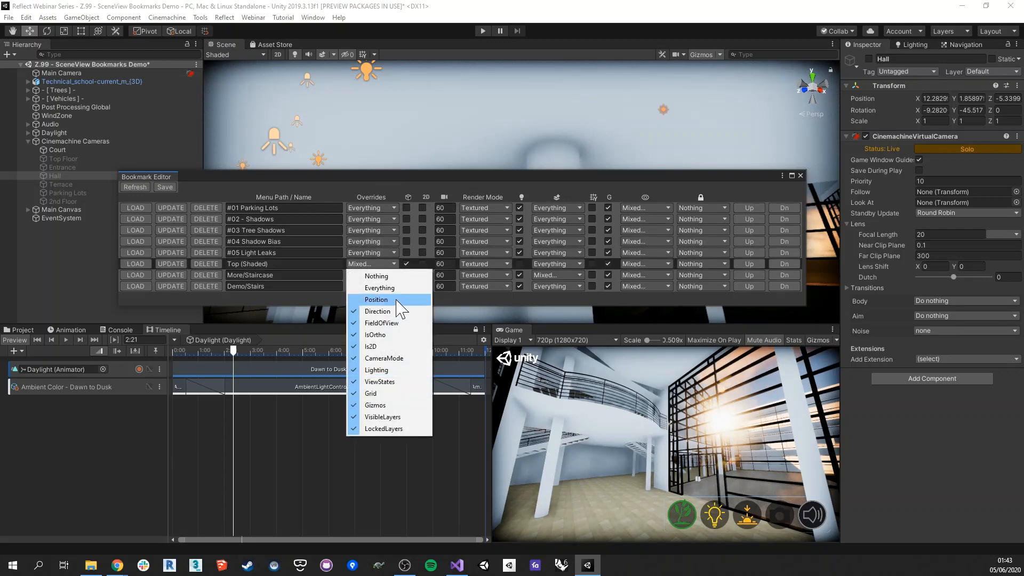
pyautogui.click(434, 174)
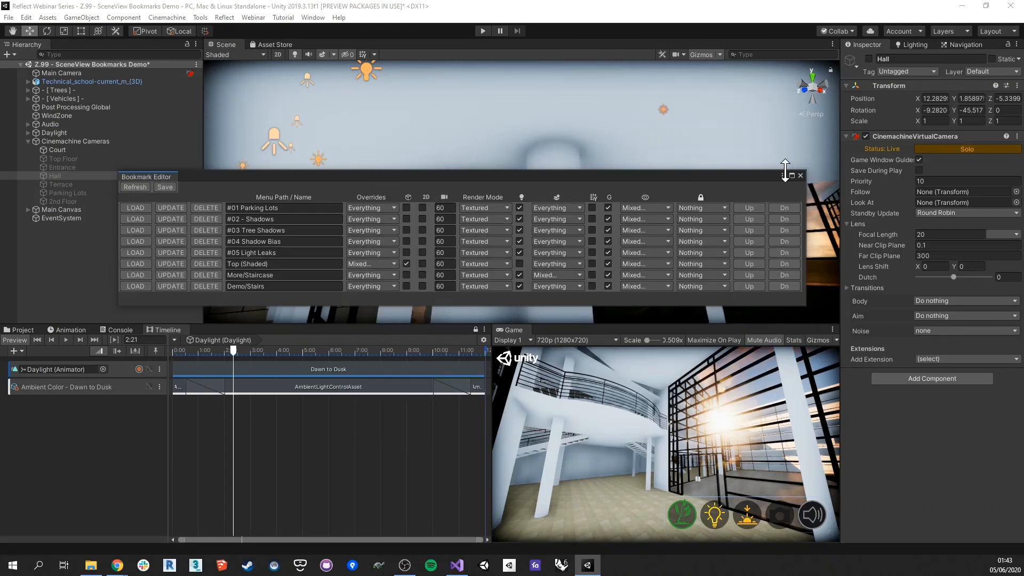
# - Move the Bookmark Editor clear of the scene view, fly to the trees and recall the Top (Shaded) bookmark, surveying the building roof from above
pyautogui.moveTo(741, 175); pyautogui.dragTo(747, 391)
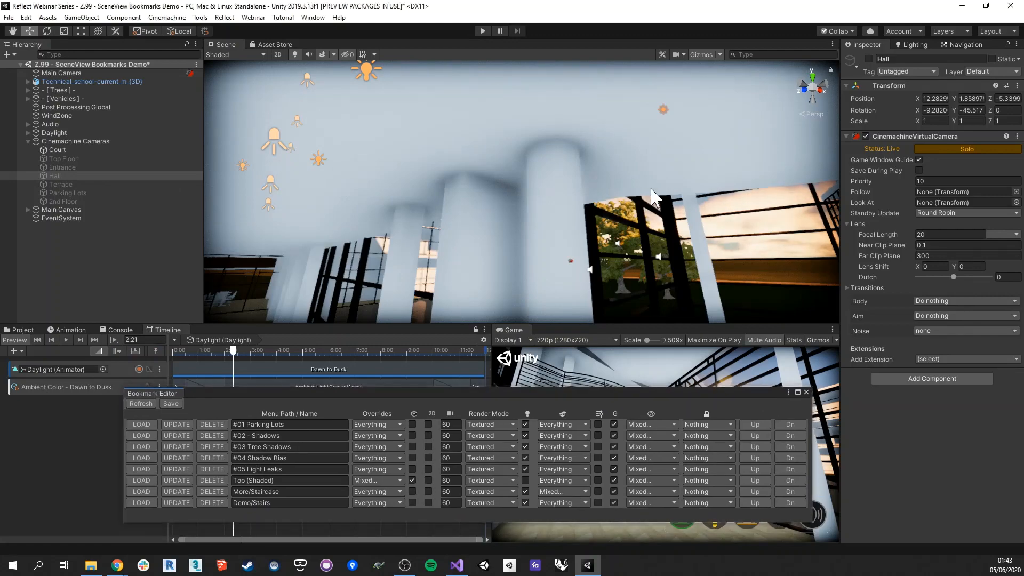
pyautogui.moveTo(571, 245)
pyautogui.mouseDown(button='right')
pyautogui.moveTo(548, 236)
pyautogui.moveTo(558, 237)
pyautogui.mouseUp(button='right')
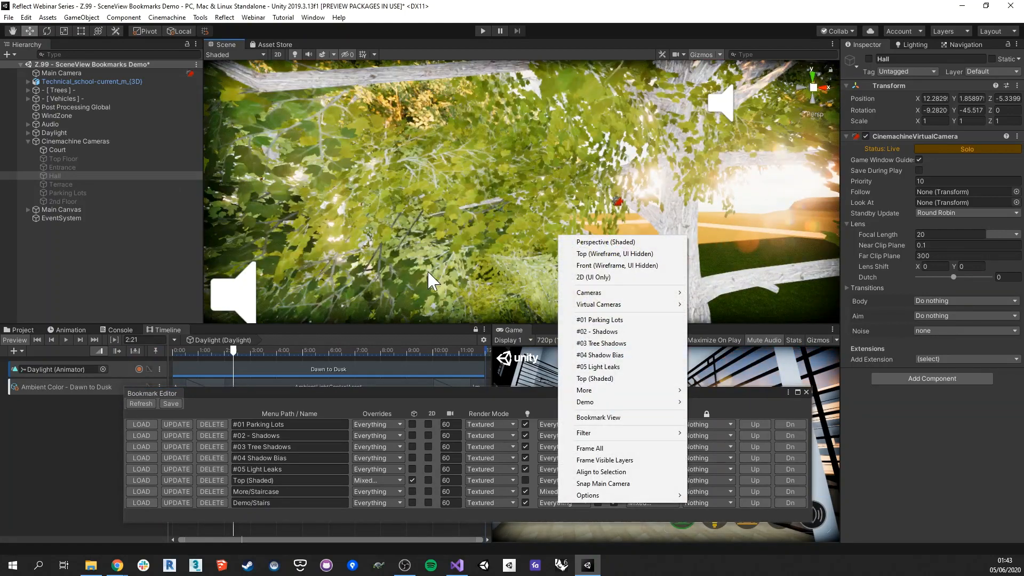
pyautogui.click(631, 378)
pyautogui.scroll(-8, 465, 178)
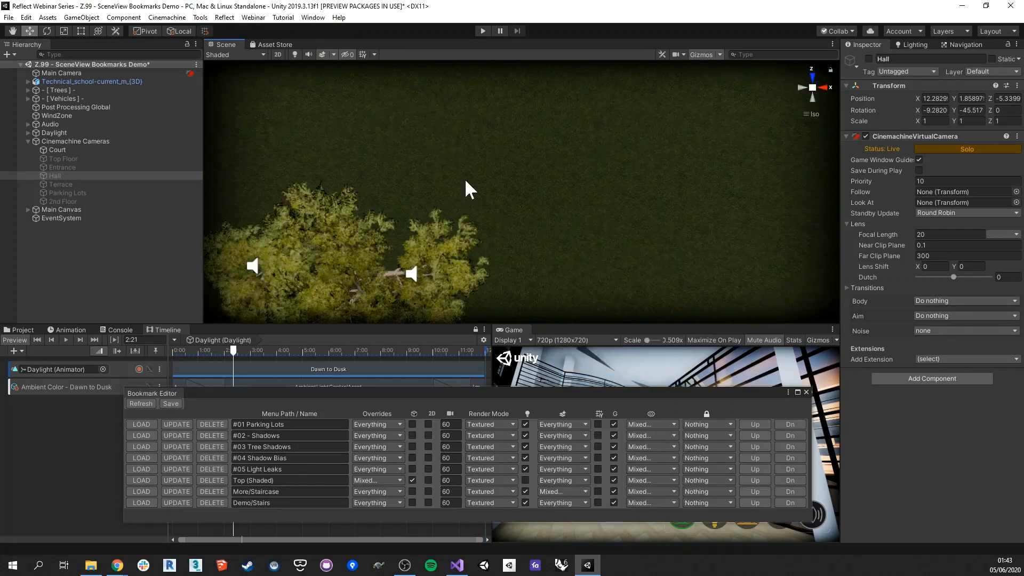
pyautogui.moveTo(382, 233); pyautogui.dragTo(608, 210, button='middle')
pyautogui.scroll(-5, 605, 210)
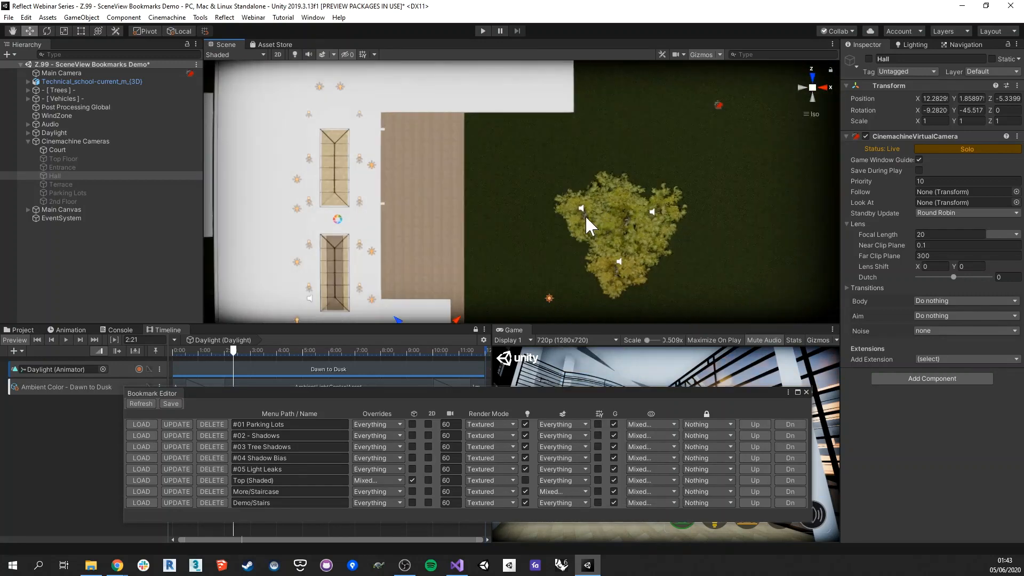
pyautogui.moveTo(465, 261); pyautogui.dragTo(571, 183, button='middle')
pyautogui.scroll(7, 549, 200)
pyautogui.scroll(1, 549, 200)
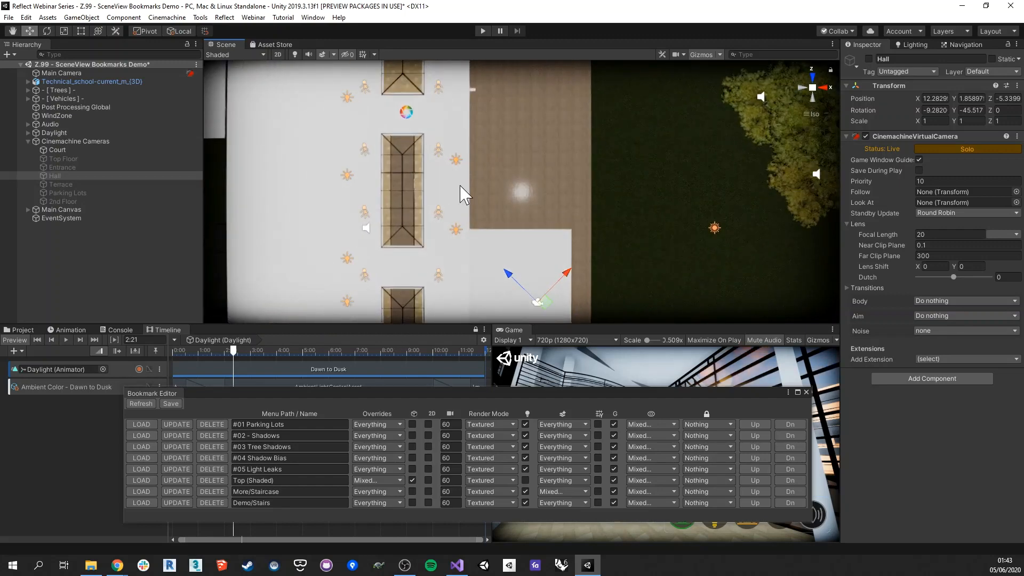
pyautogui.moveTo(459, 185); pyautogui.dragTo(722, 135, button='middle')
pyautogui.moveTo(522, 179); pyautogui.dragTo(578, 97, button='middle')
# - Switch the scene view to Perspective (Shaded) and back to the Top (Shaded) bookmark
pyautogui.rightClick(546, 220)
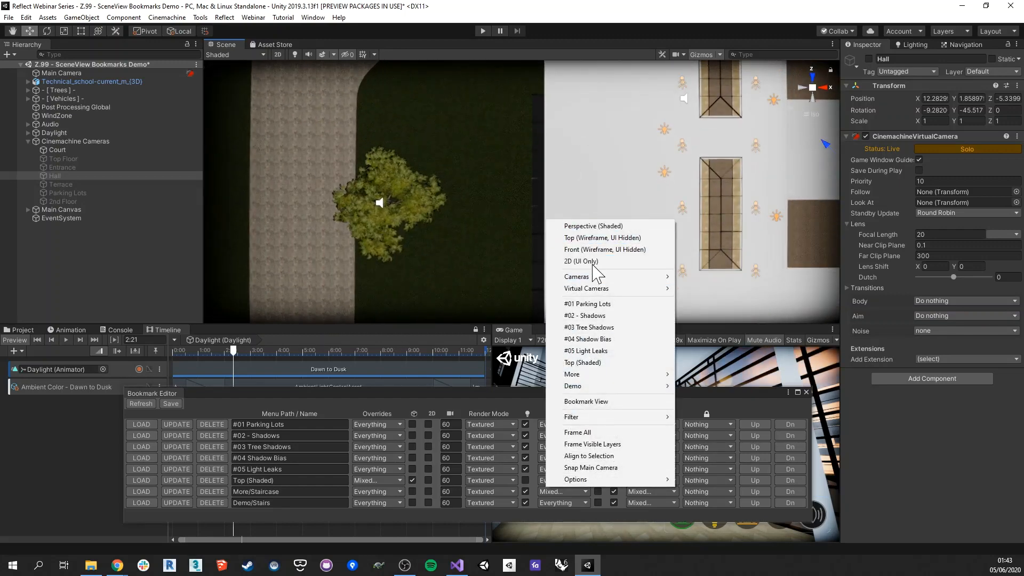
pyautogui.click(589, 225)
pyautogui.rightClick(583, 213)
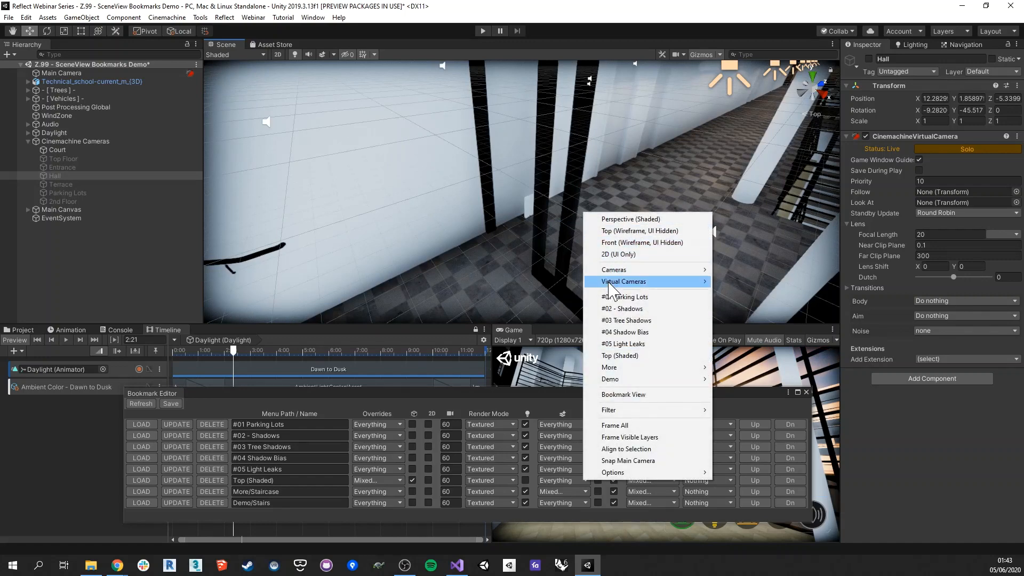
pyautogui.click(636, 356)
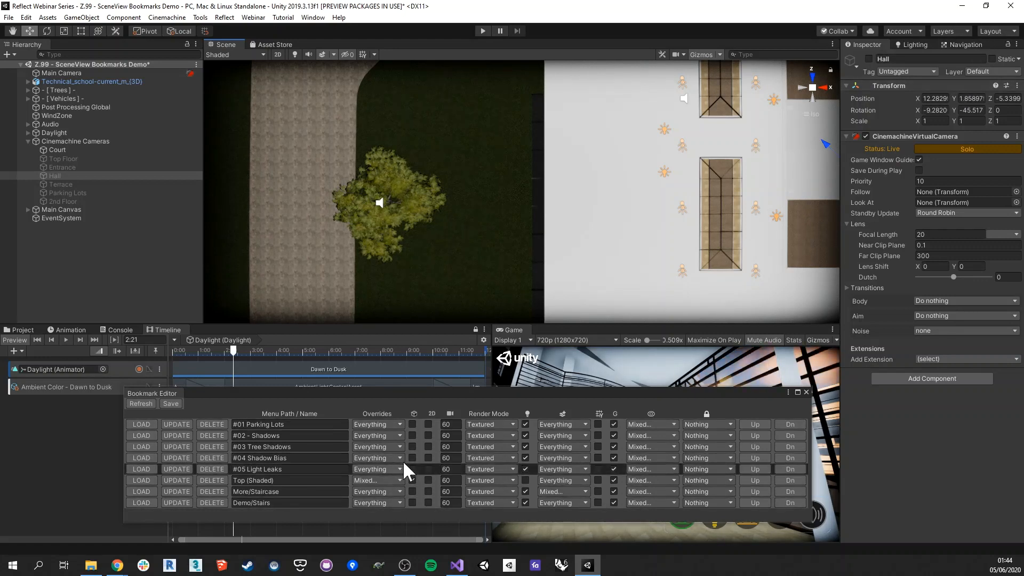
# - Examine the #01 Parking Lots bookmark's render mode, scene effects, visible layers and locked layers options
pyautogui.click(511, 424)
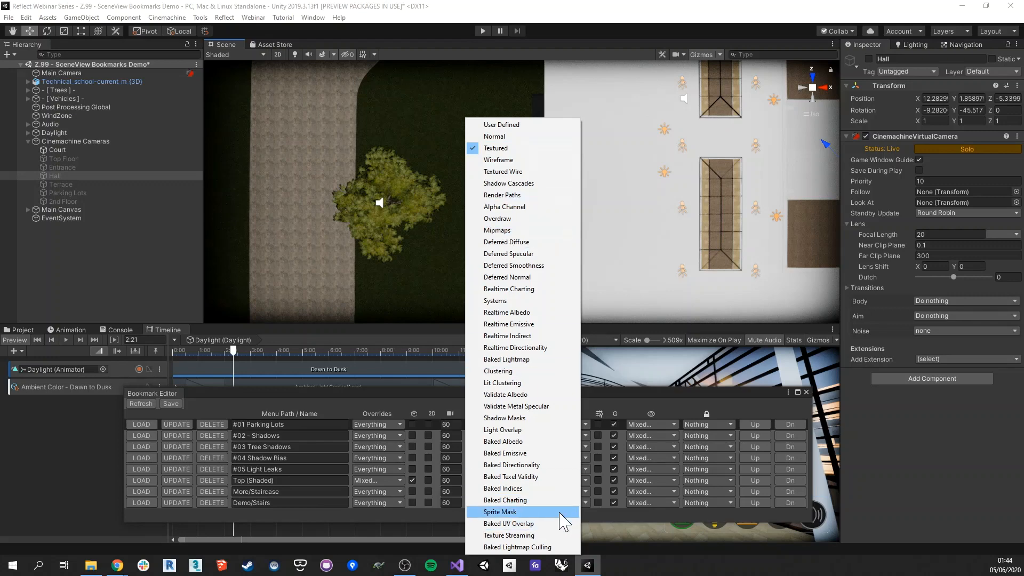
pyautogui.click(611, 392)
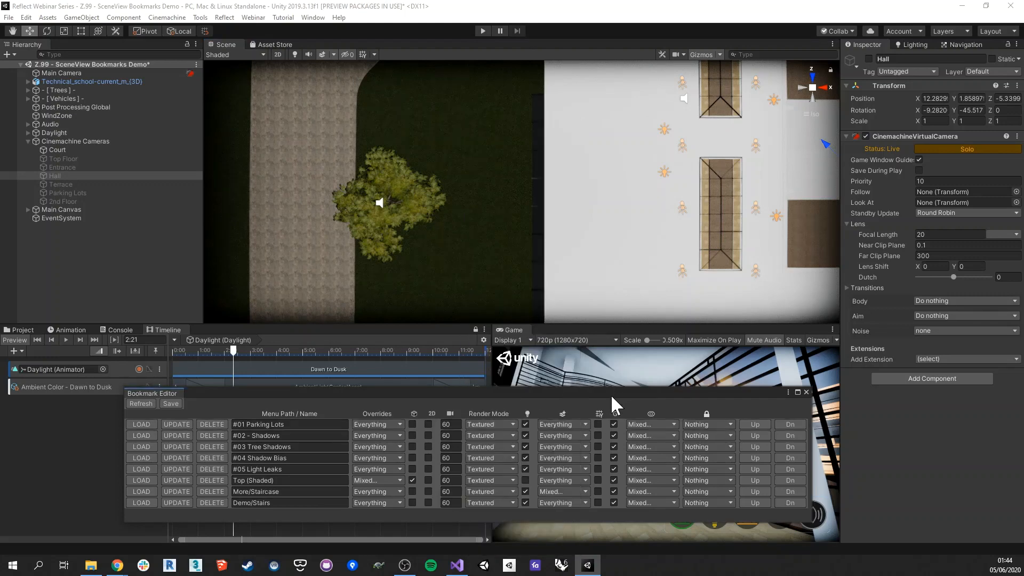
pyautogui.click(579, 424)
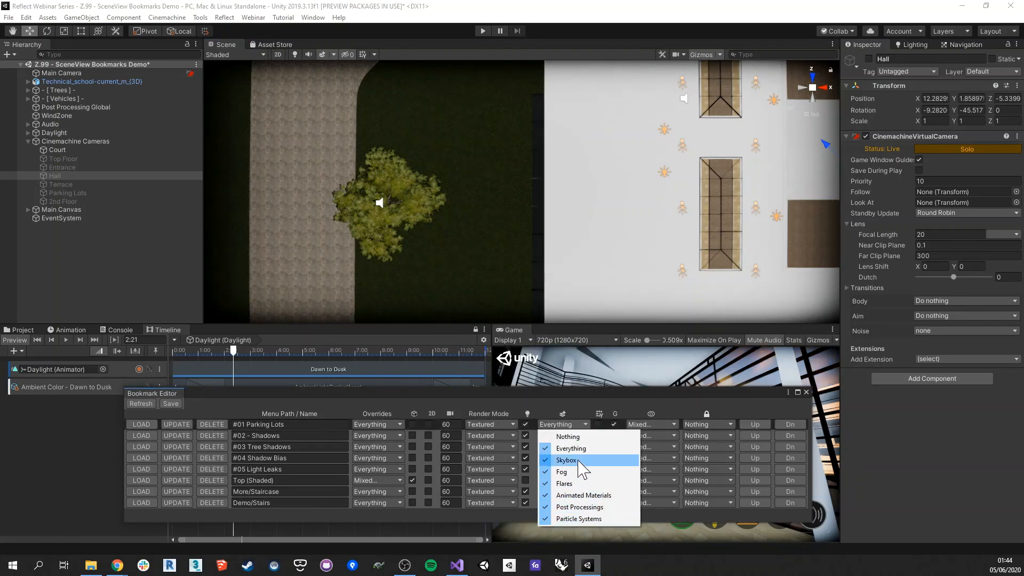
pyautogui.click(541, 400)
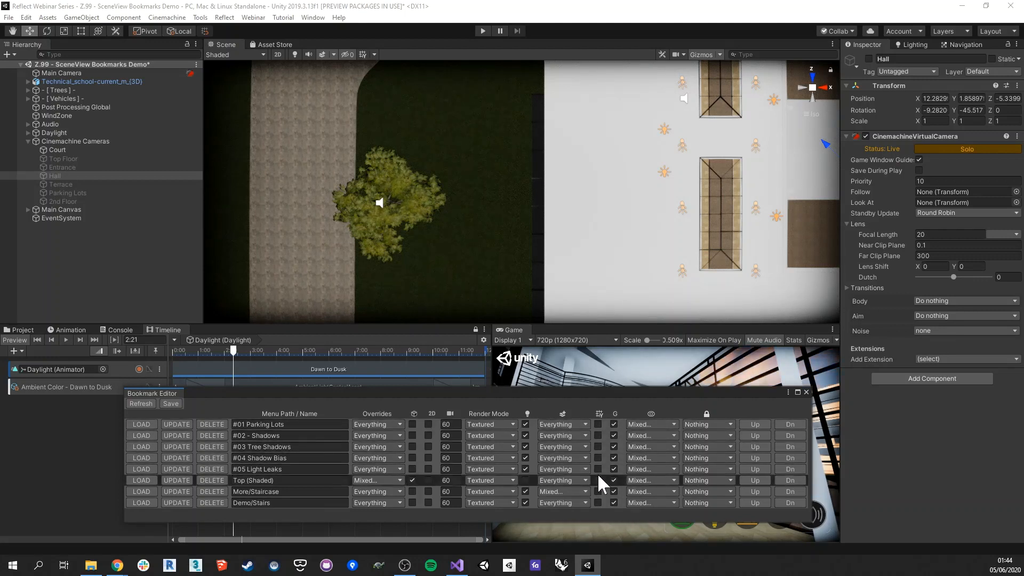
pyautogui.click(671, 424)
pyautogui.click(691, 390)
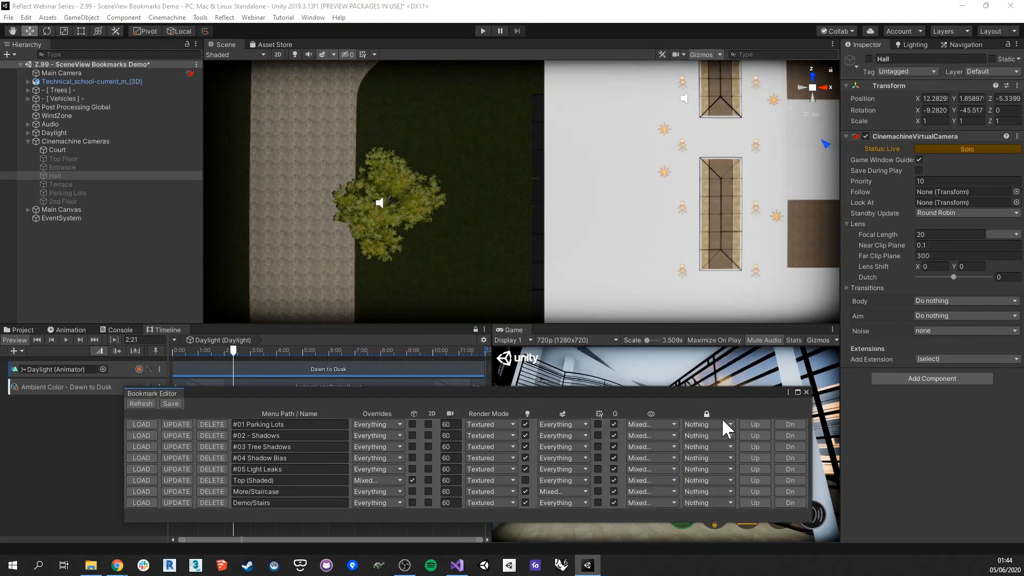
pyautogui.click(715, 424)
pyautogui.click(722, 391)
# - Close the Bookmark Editor and view the scene view's bookmark options, including Save to Disk
pyautogui.moveTo(696, 388); pyautogui.dragTo(665, 230)
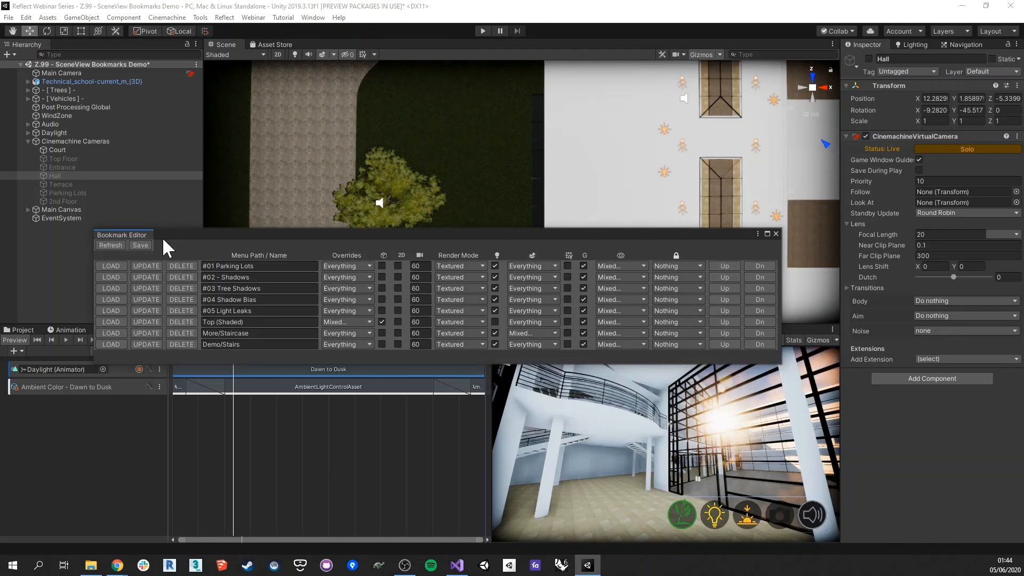
pyautogui.click(776, 233)
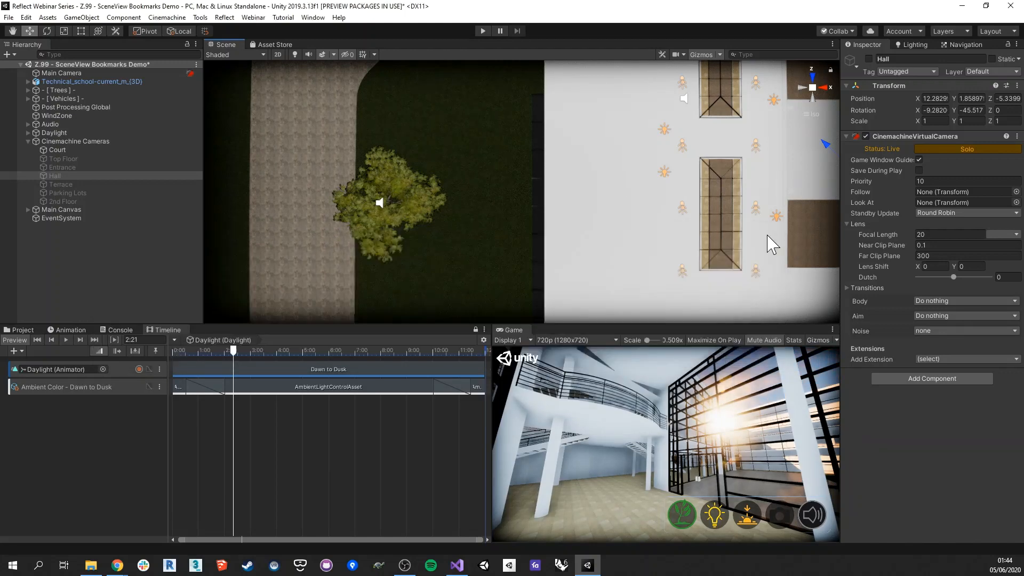
pyautogui.rightClick(503, 231)
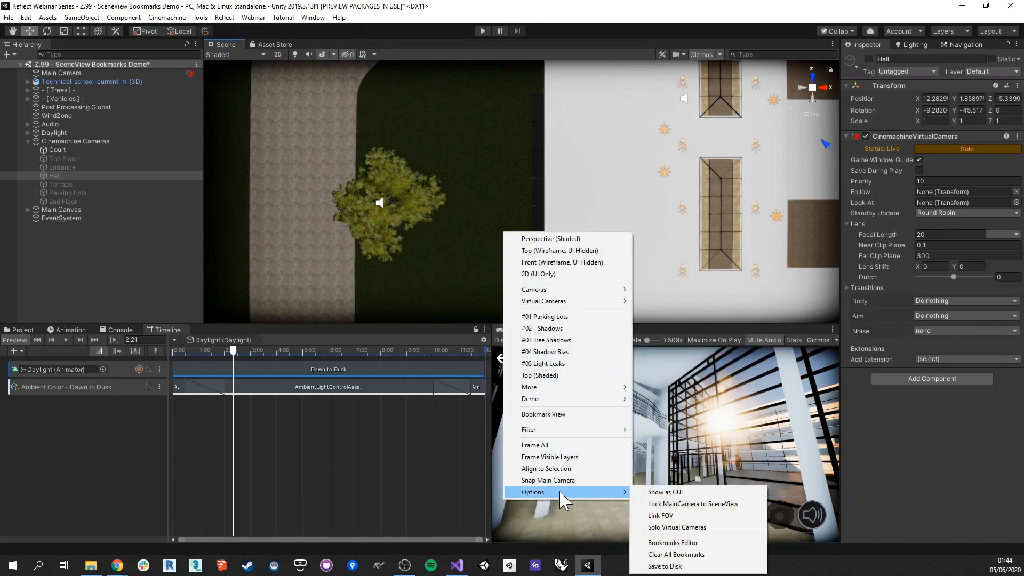
pyautogui.moveTo(558, 492)
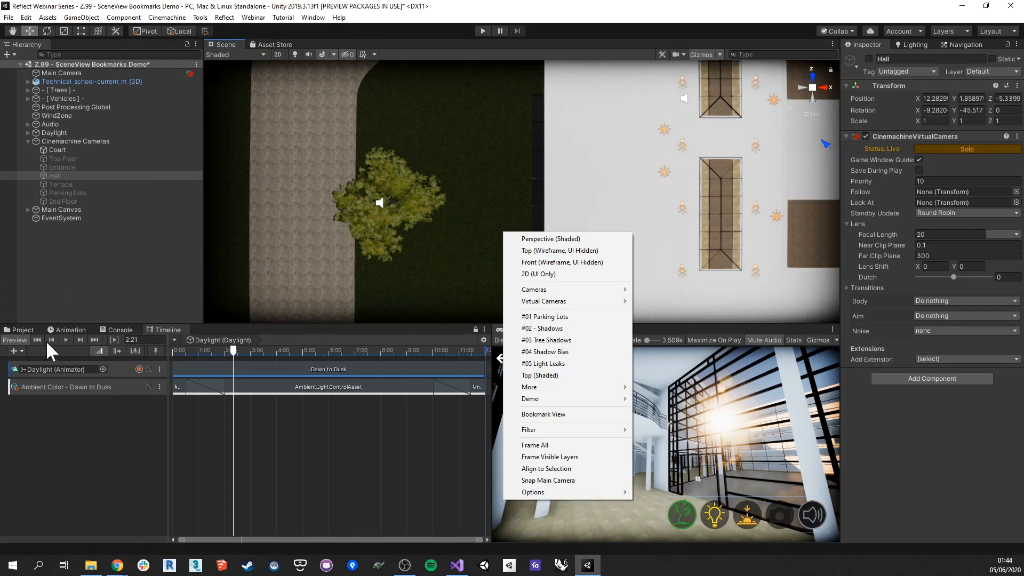
# - Select the SceneViewBookmarks file in the project's Assets folder to inspect its stored bookmark data
pyautogui.click(24, 329)
pyautogui.click(24, 328)
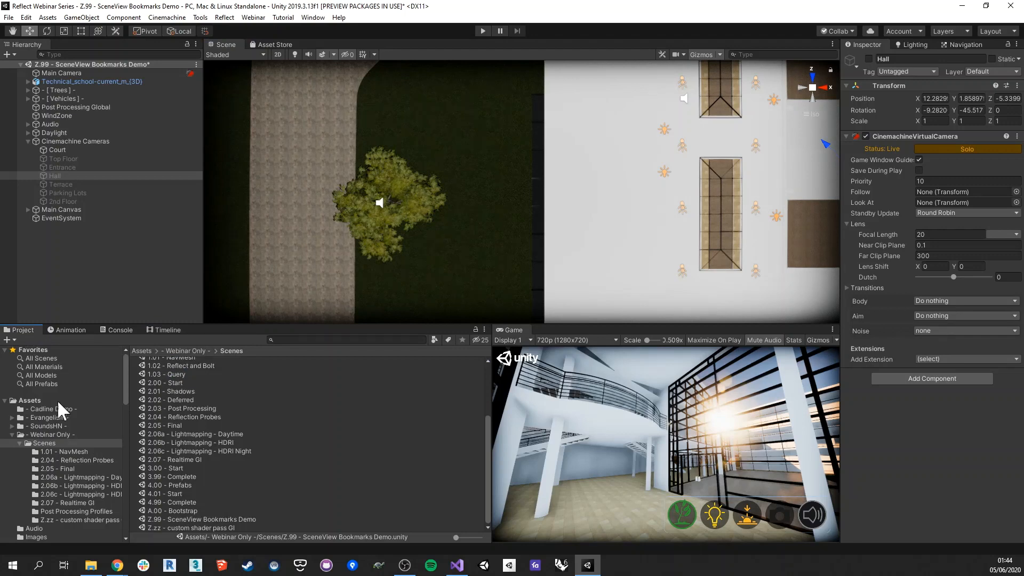
pyautogui.click(39, 400)
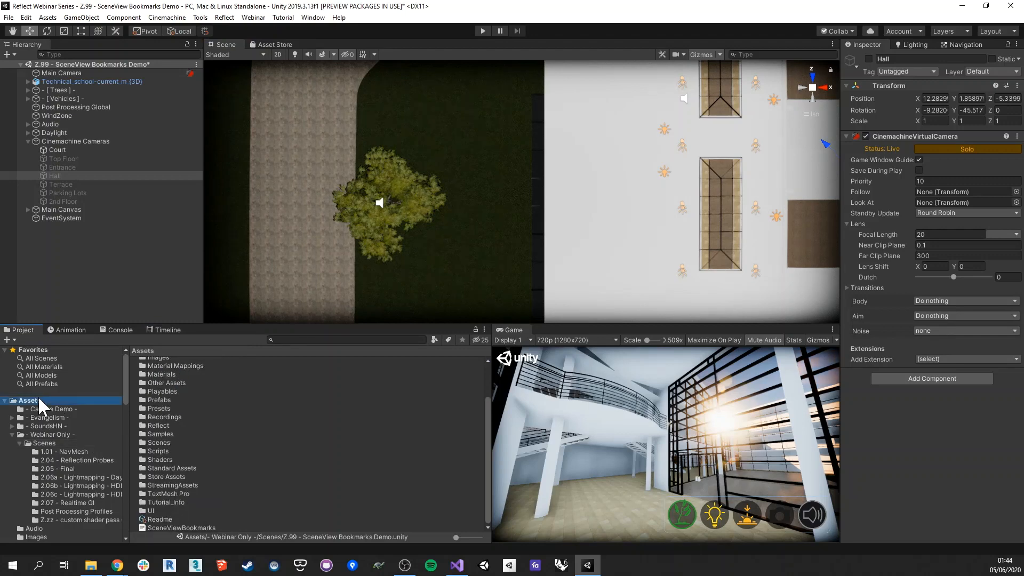
pyautogui.click(173, 527)
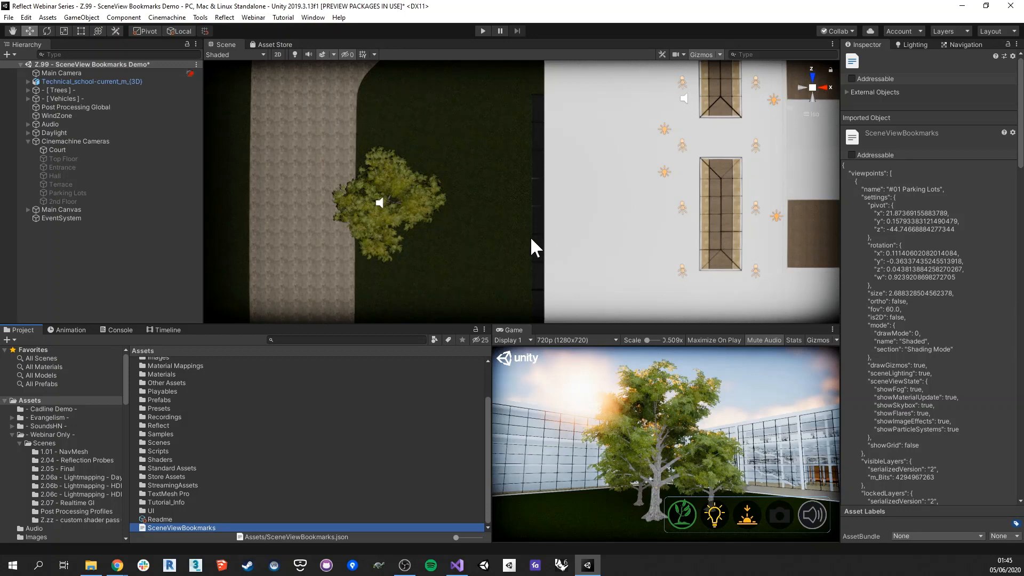
# - Recall the #01 Parking Lots bookmark in the scene view
pyautogui.rightClick(570, 238)
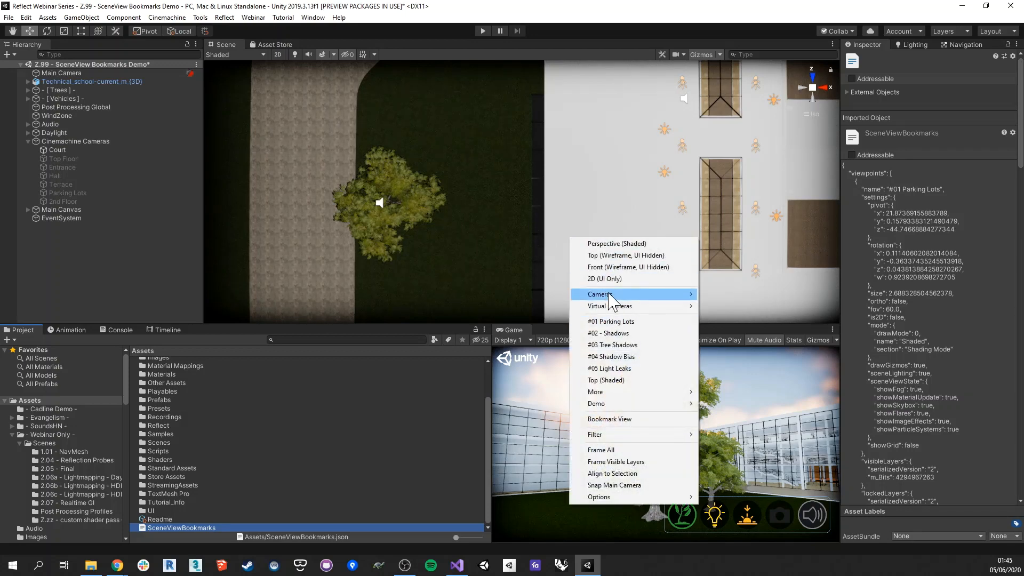
pyautogui.click(610, 321)
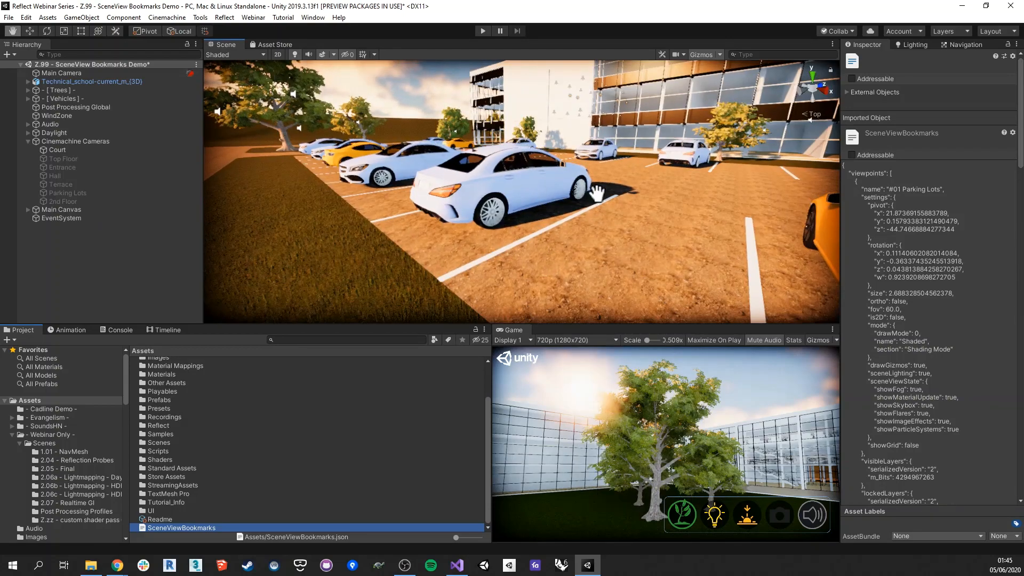
# - Look around the parking lot and building facade in the scene view, and review the list of available view bookmarks
pyautogui.moveTo(597, 193); pyautogui.dragTo(601, 199, button='middle')
pyautogui.moveTo(558, 228); pyautogui.dragTo(626, 206, button='middle')
pyautogui.moveTo(510, 240); pyautogui.dragTo(601, 232, button='right')
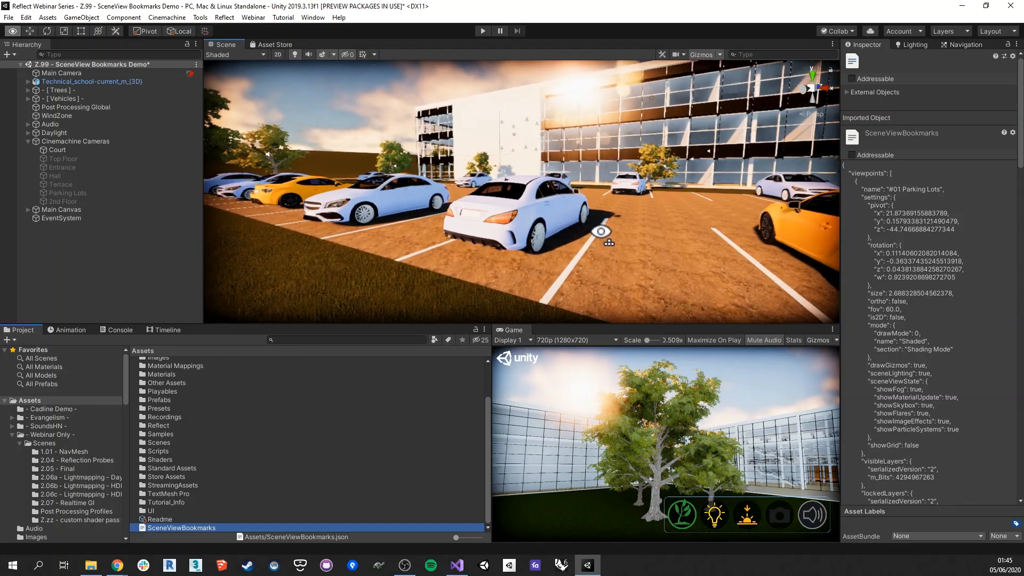
pyautogui.moveTo(601, 232); pyautogui.dragTo(459, 299, button='middle')
pyautogui.moveTo(655, 212); pyautogui.dragTo(506, 227, button='middle')
pyautogui.moveTo(643, 224); pyautogui.dragTo(548, 218, button='right')
pyautogui.rightClick(549, 215)
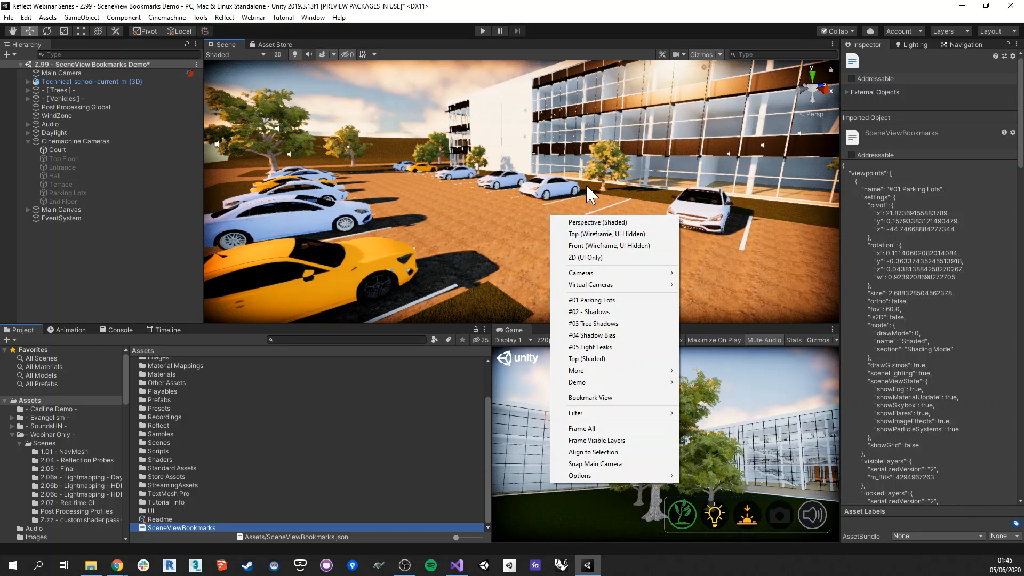
pyautogui.click(540, 203)
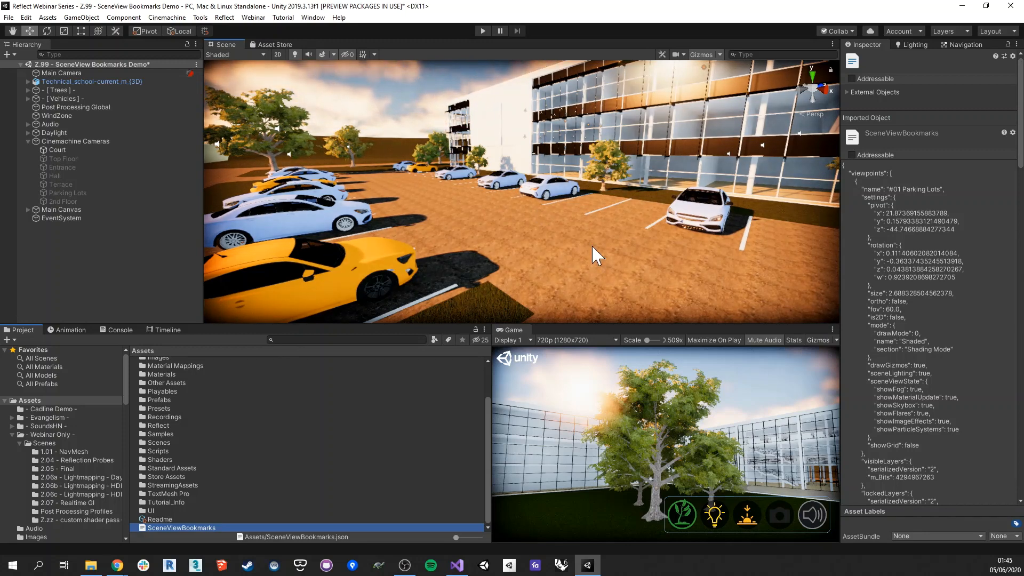
pyautogui.moveTo(571, 229)
pyautogui.mouseDown(button='right')
pyautogui.moveTo(555, 231)
pyautogui.moveTo(563, 225)
pyautogui.mouseUp(button='right')
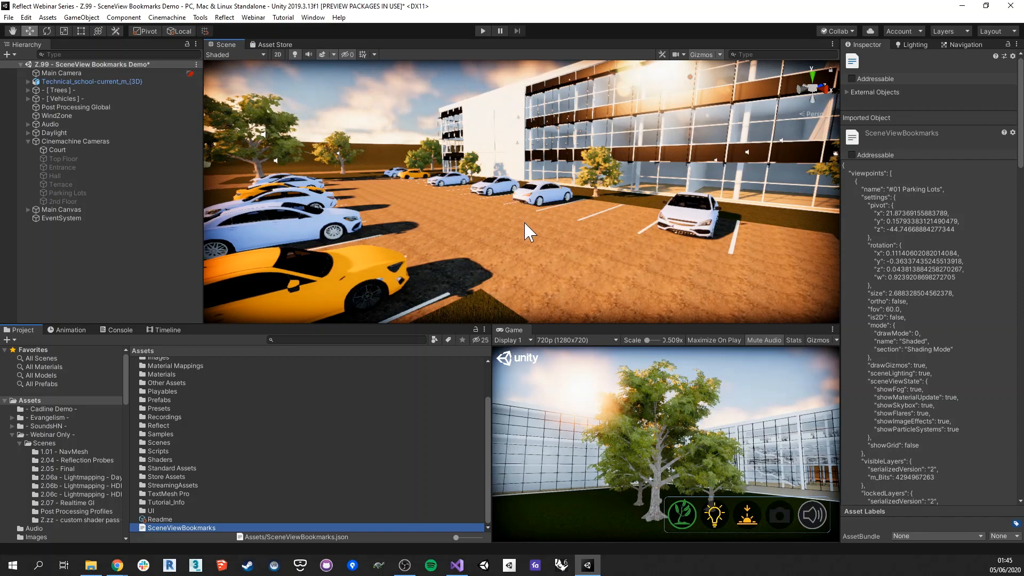
# - Bring up the radial command wheel in the scene view, examine its Views, Cinemachine, Audio and Rendering entries, and dismiss it
pyautogui.press('space')
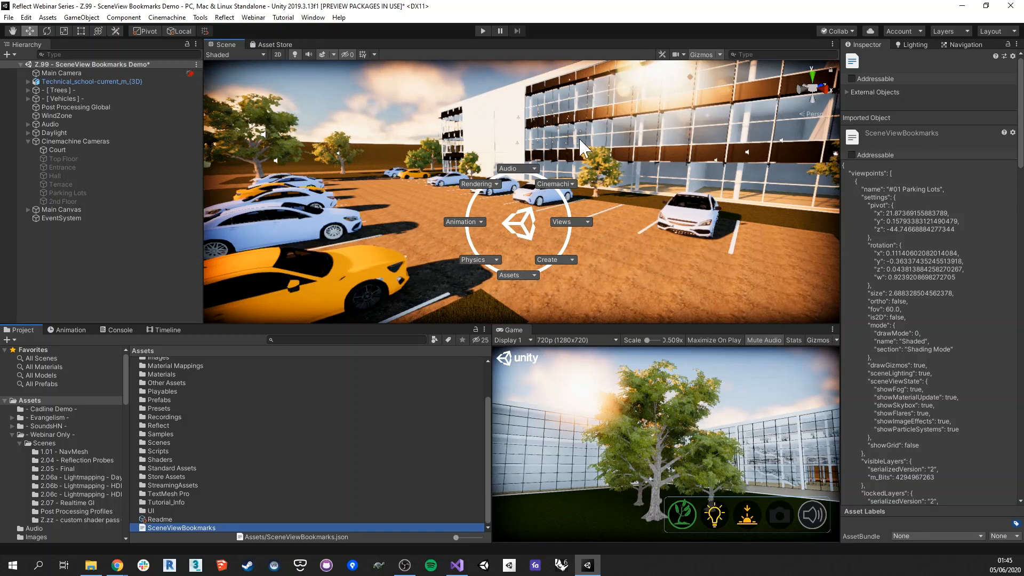
pyautogui.click(588, 223)
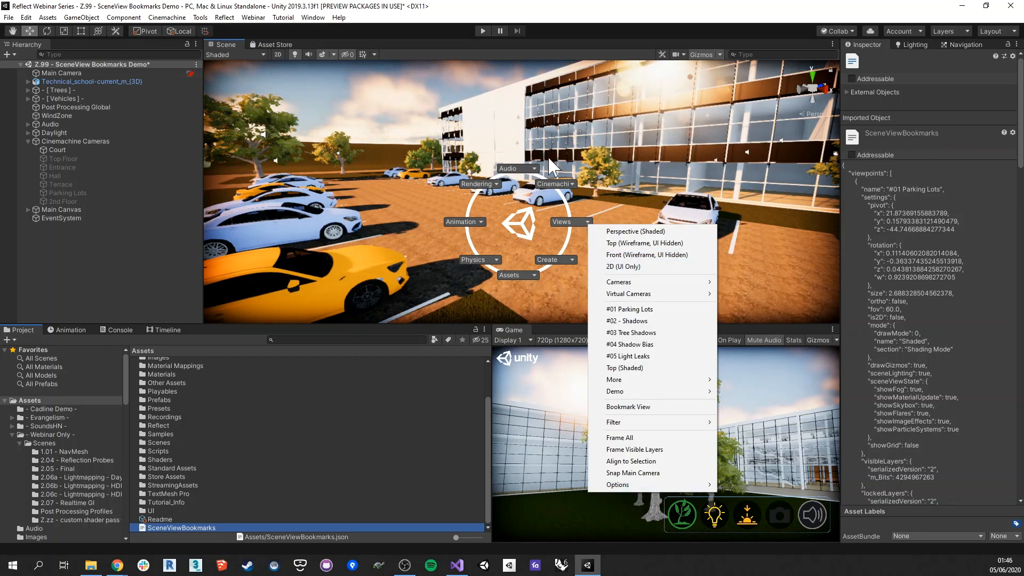
pyautogui.click(570, 183)
pyautogui.click(571, 183)
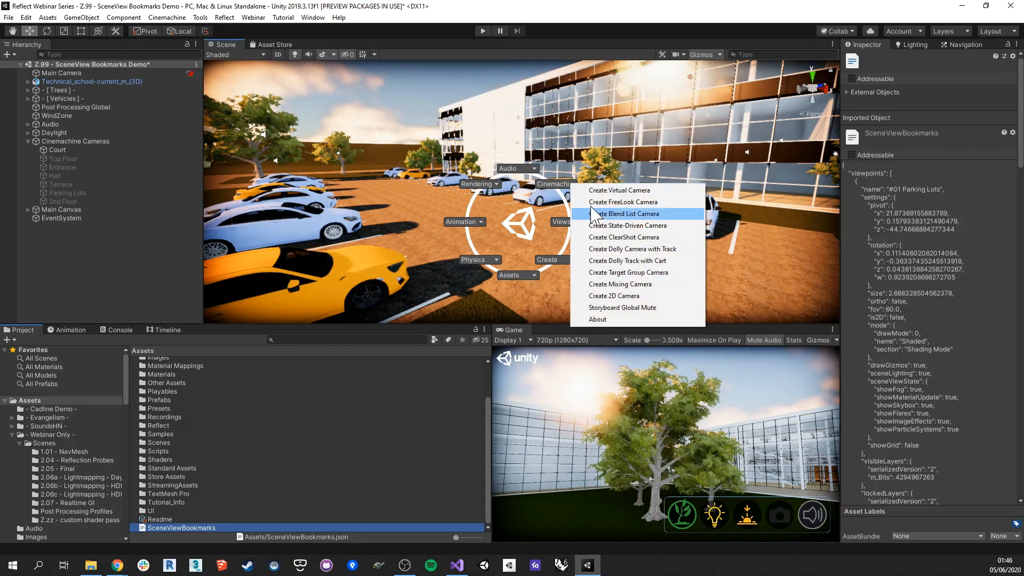
pyautogui.click(531, 166)
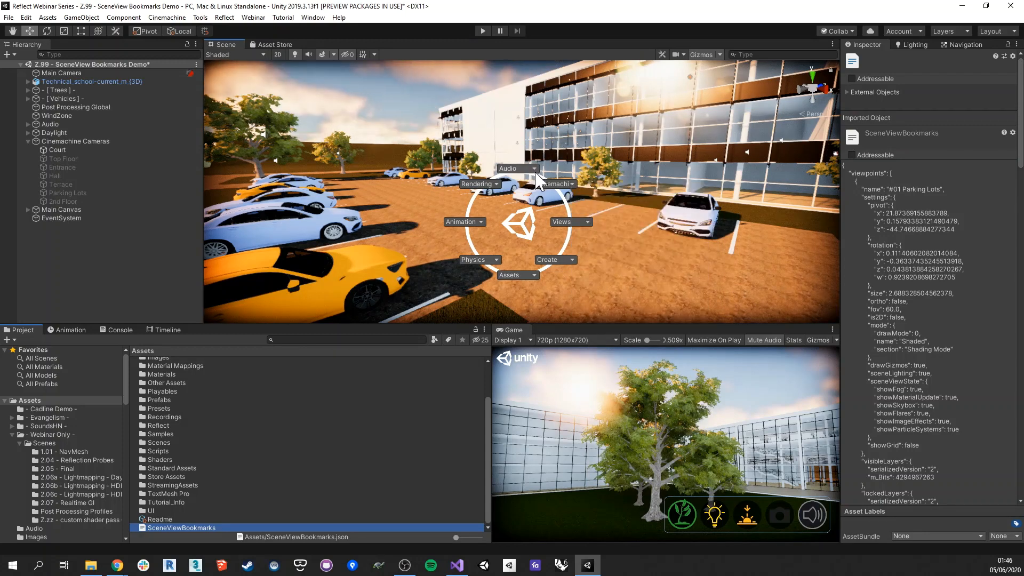
pyautogui.click(495, 185)
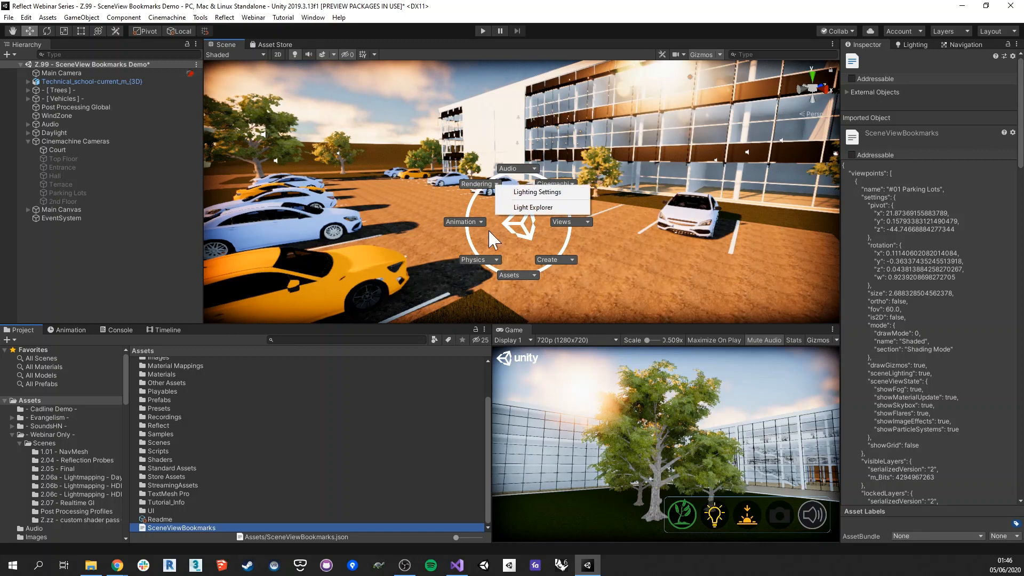
pyautogui.click(448, 149)
pyautogui.press('Escape')
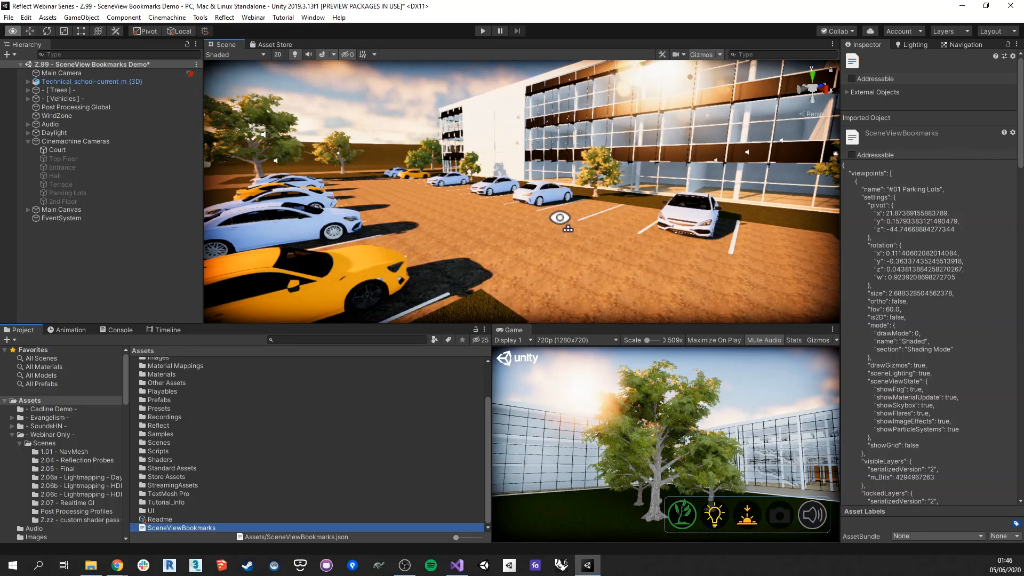
# - Navigate around the parking lot and the grass courtyard to examine the building facades and trees in the scene view
pyautogui.keyDown('alt'); pyautogui.moveTo(557, 221); pyautogui.dragTo(568, 208); pyautogui.keyUp('alt')
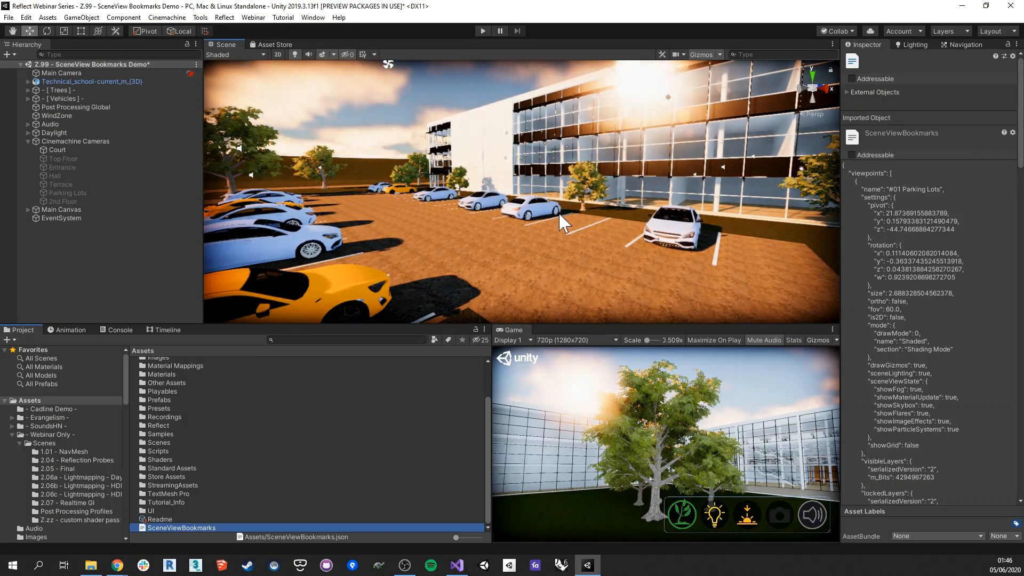
pyautogui.keyDown('alt'); pyautogui.moveTo(551, 215); pyautogui.dragTo(492, 209); pyautogui.keyUp('alt')
pyautogui.moveTo(648, 197); pyautogui.dragTo(469, 220, button='middle')
pyautogui.keyDown('alt'); pyautogui.moveTo(641, 203); pyautogui.dragTo(569, 200); pyautogui.keyUp('alt')
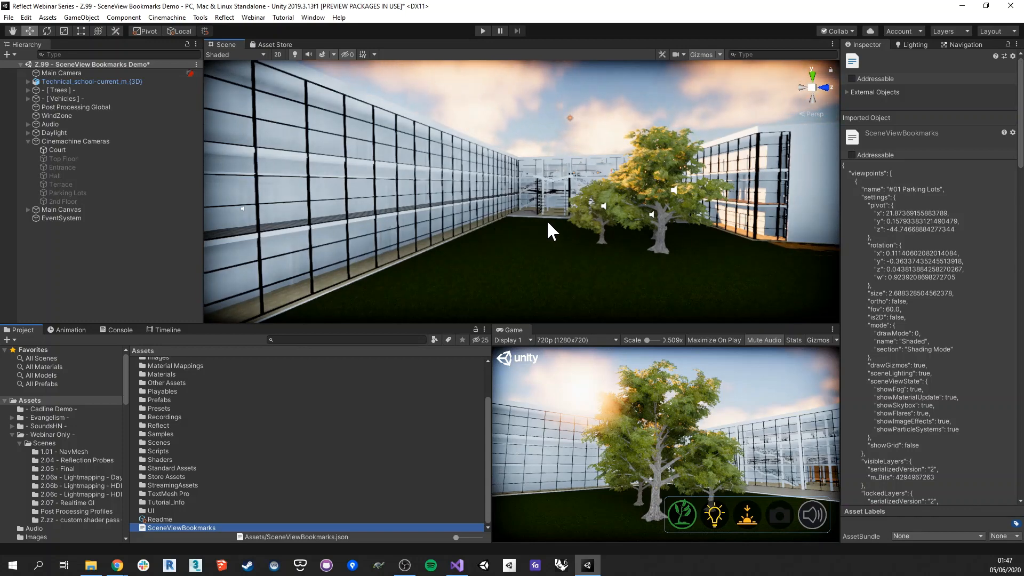
pyautogui.moveTo(548, 229)
pyautogui.keyDown('alt'); pyautogui.mouseDown()
pyautogui.moveTo(564, 212)
pyautogui.moveTo(613, 206)
pyautogui.moveTo(556, 220)
pyautogui.mouseUp(); pyautogui.keyUp('alt')
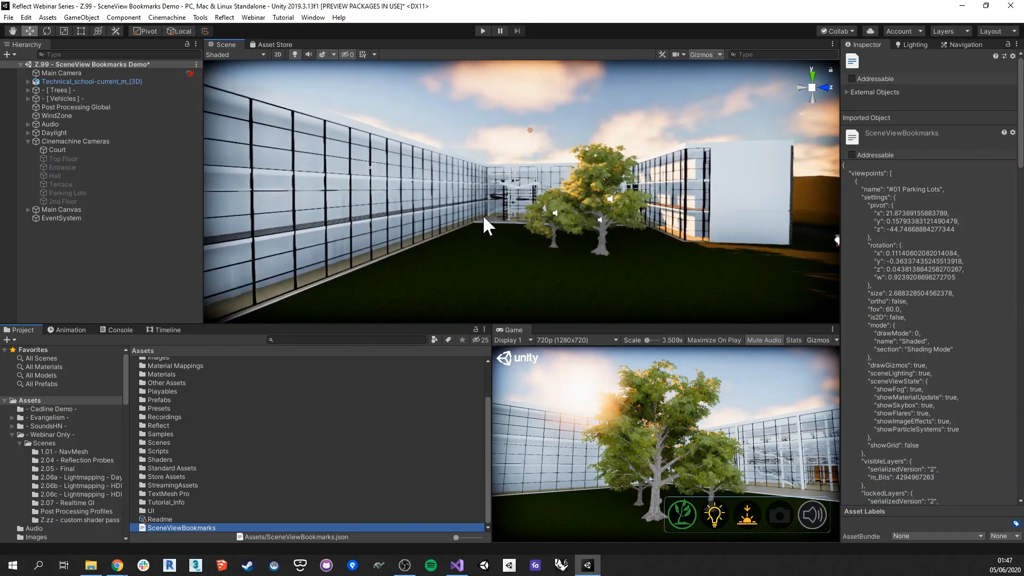
pyautogui.moveTo(558, 202); pyautogui.dragTo(458, 147, button='middle')
pyautogui.moveTo(650, 210); pyautogui.dragTo(592, 240, button='middle')
pyautogui.keyDown('alt'); pyautogui.moveTo(509, 204); pyautogui.dragTo(524, 201); pyautogui.keyUp('alt')
pyautogui.moveTo(524, 201); pyautogui.dragTo(523, 201, button='right')
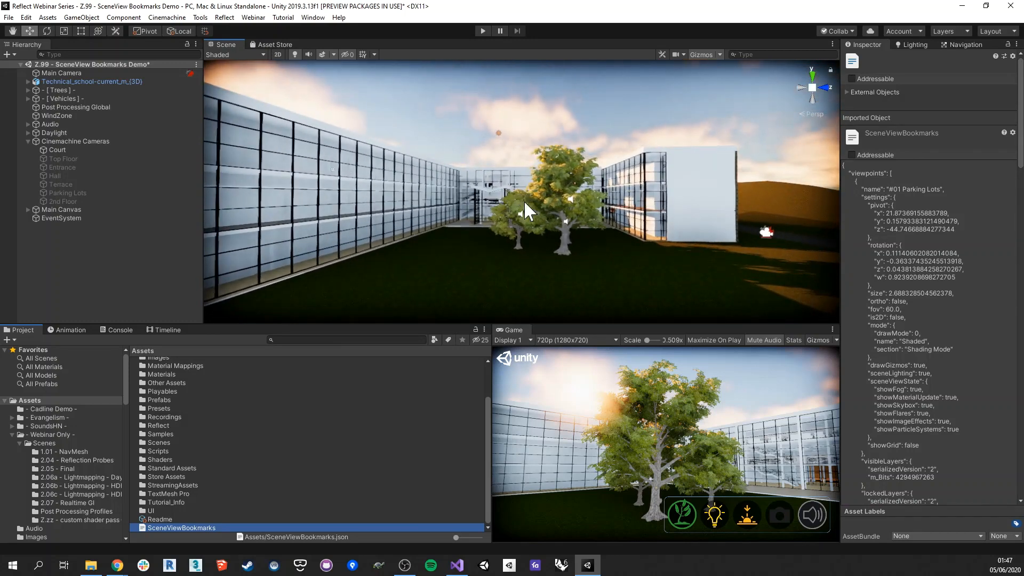
pyautogui.moveTo(503, 205); pyautogui.dragTo(525, 203, button='middle')
pyautogui.moveTo(626, 199); pyautogui.dragTo(569, 200, button='right')
pyautogui.press('w')
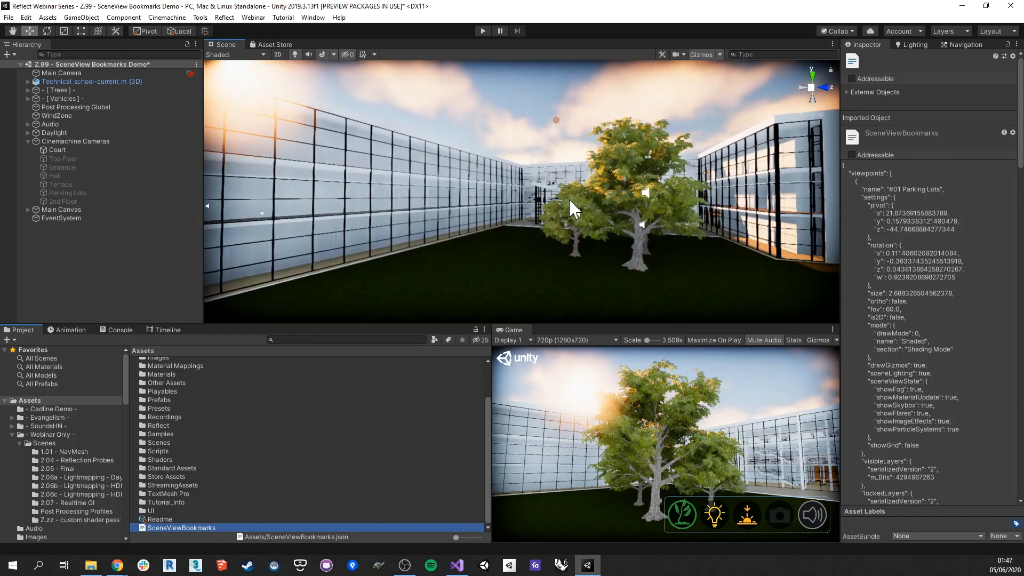